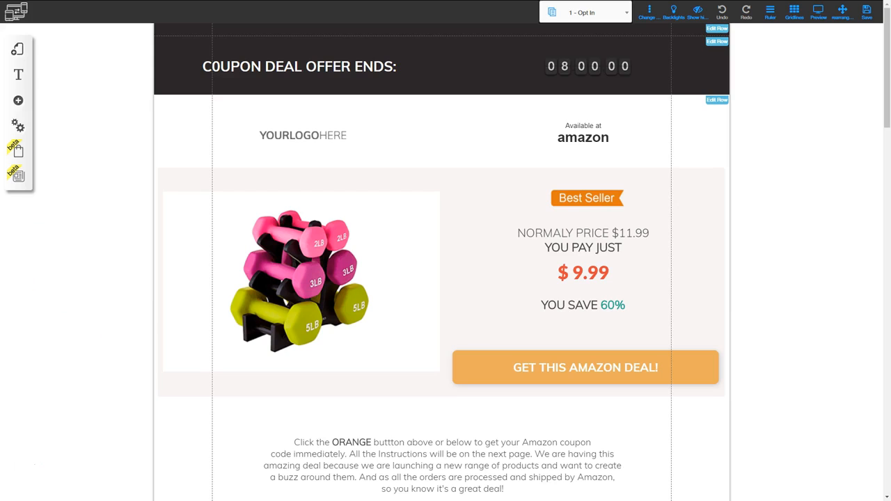
- Review the list of pages contained in the Amazon layout
left_click(19, 53)
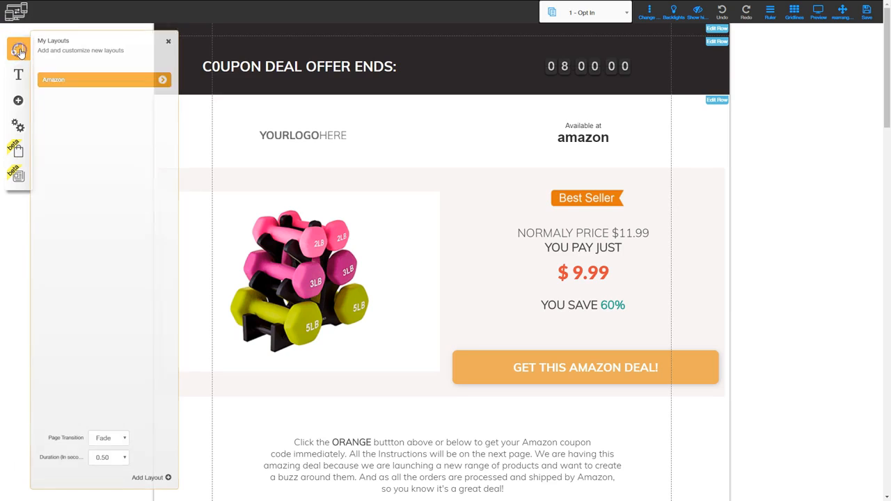
left_click(163, 82)
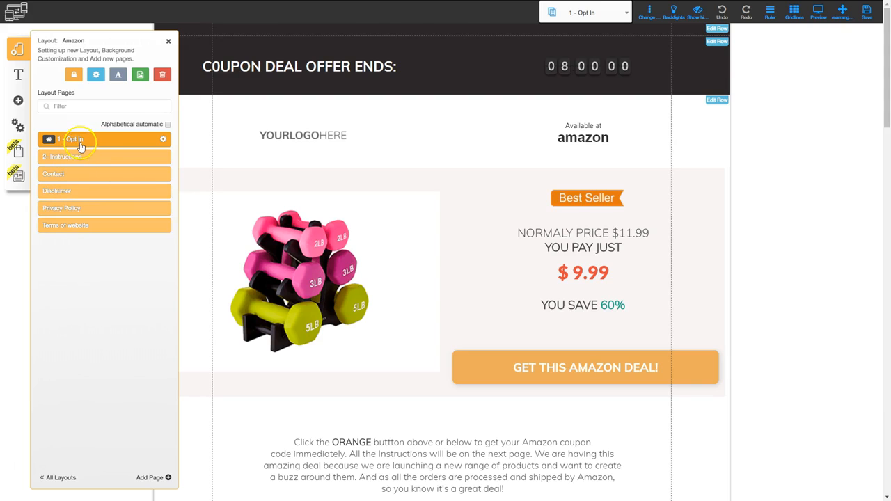
left_click(169, 43)
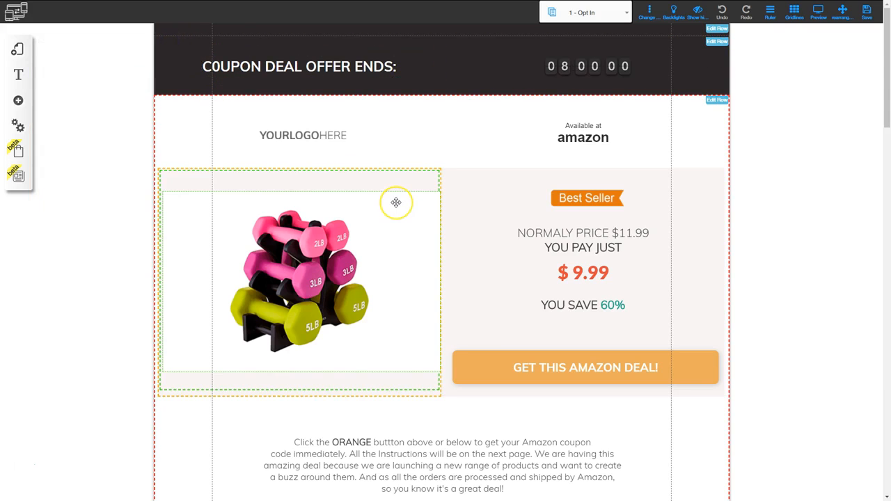
- Remove the empty panels above and below the logo placeholder and stretch the logo's panel to the full height of its section
left_click_drag(396, 202, 312, 111)
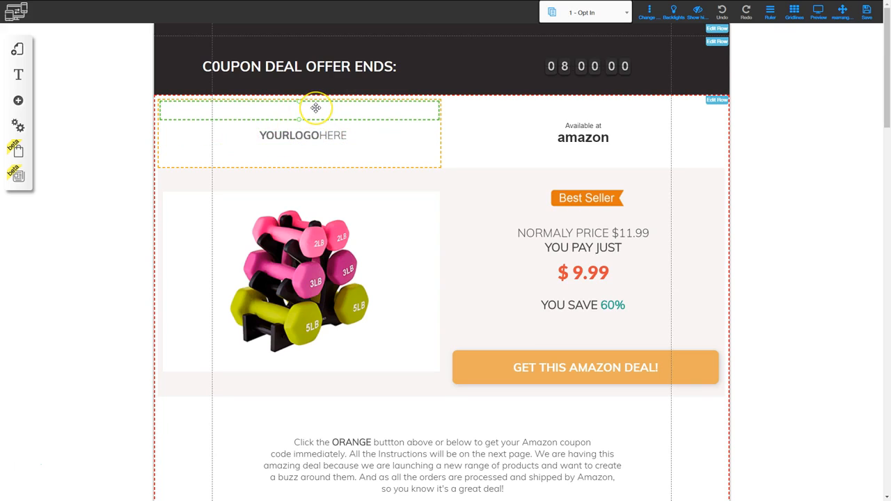
left_click_drag(315, 107, 334, 135)
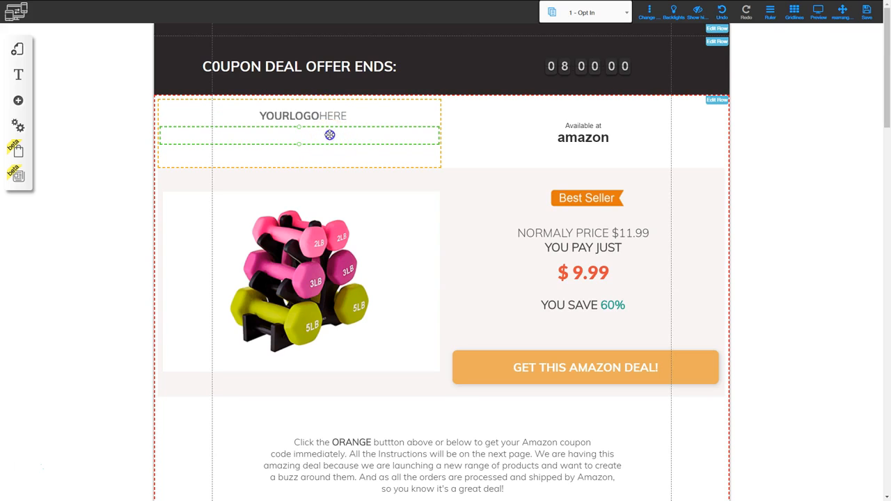
key("Delete")
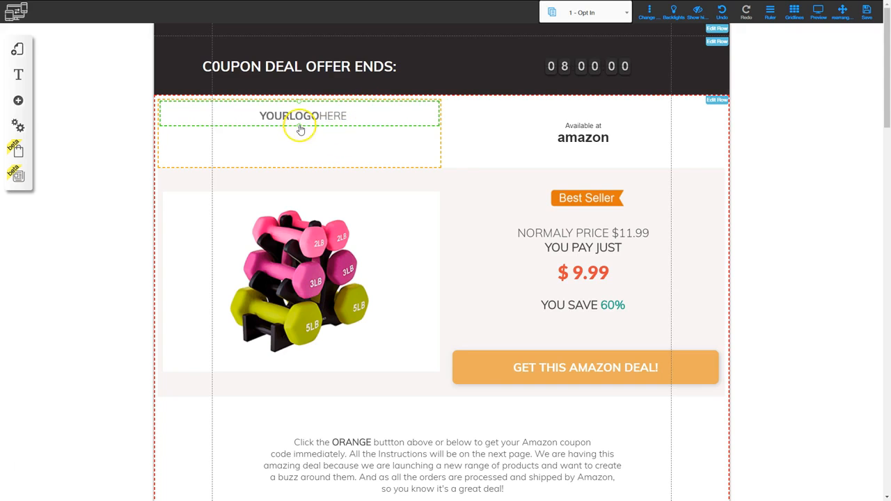
left_click_drag(300, 130, 297, 171)
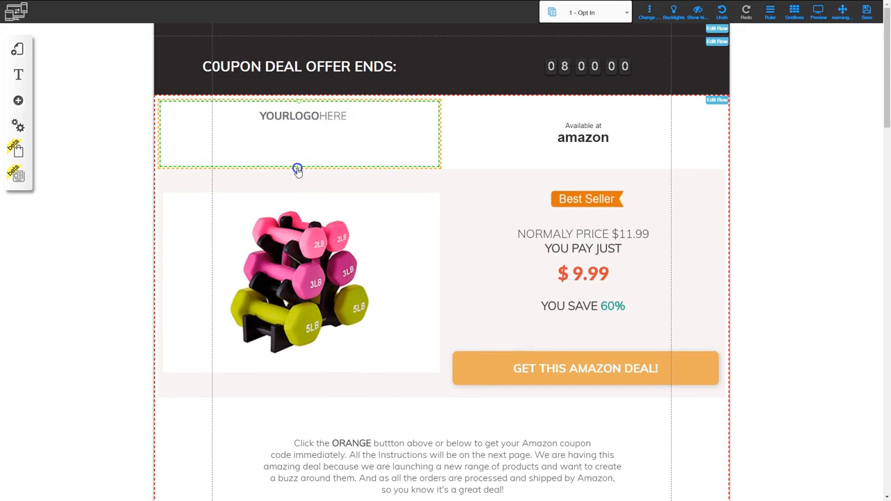
- Move the logo placeholder lower in its panel and replace it with the Geekdigg logo from the Amazon Cou... image directory
left_click(307, 117)
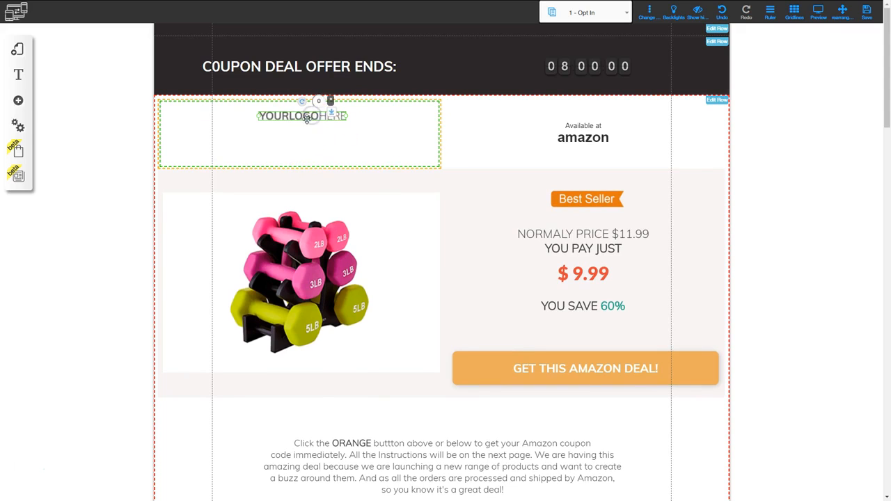
left_click(310, 130)
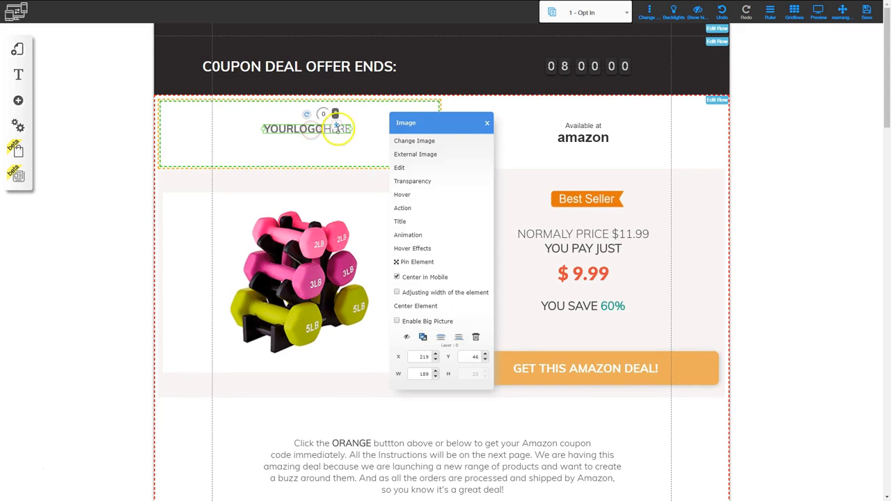
left_click(424, 142)
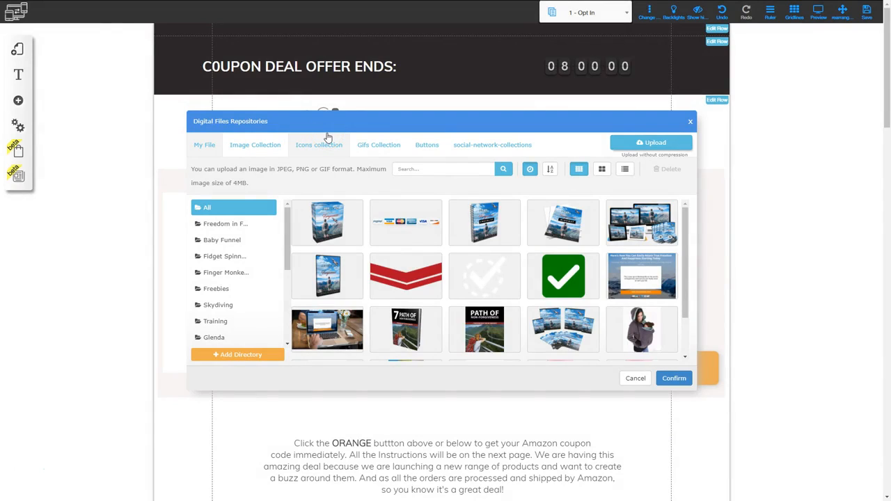
left_click(376, 144)
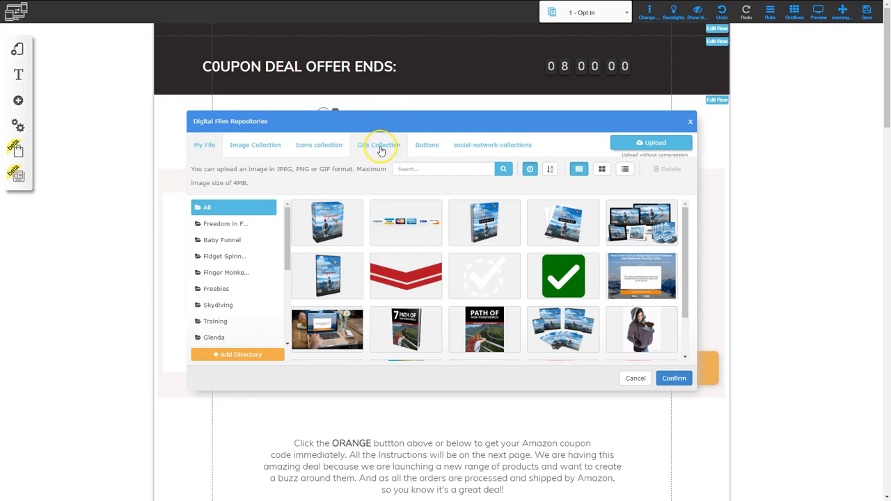
left_click_drag(287, 222, 288, 299)
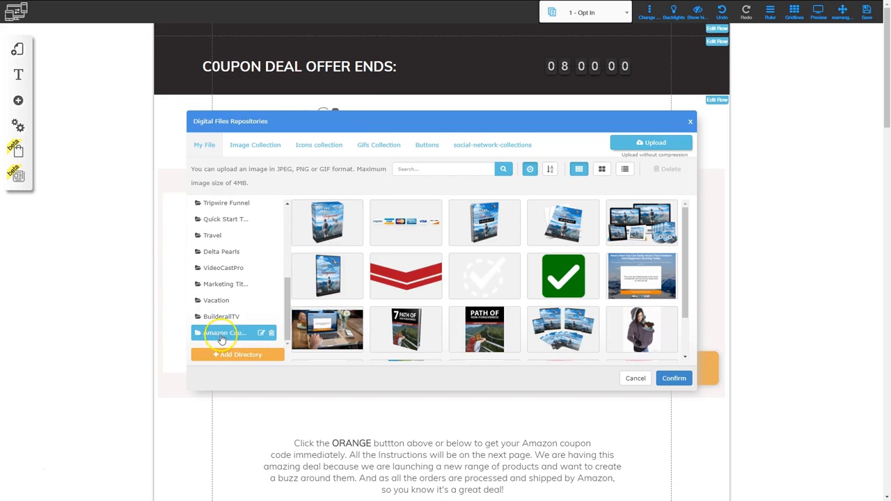
left_click(221, 335)
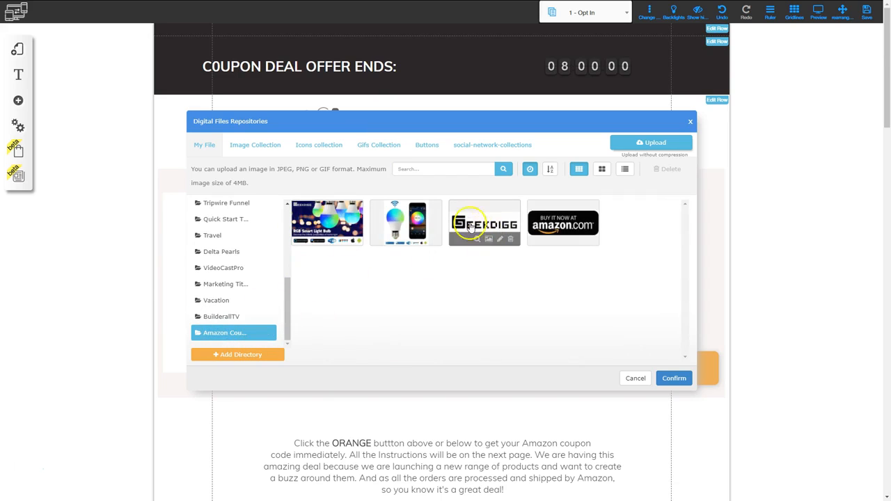
left_click(503, 213)
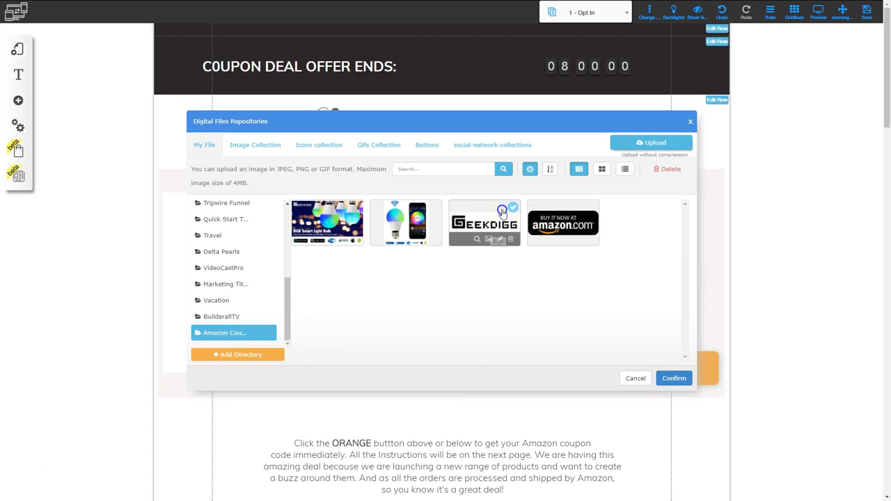
left_click(668, 381)
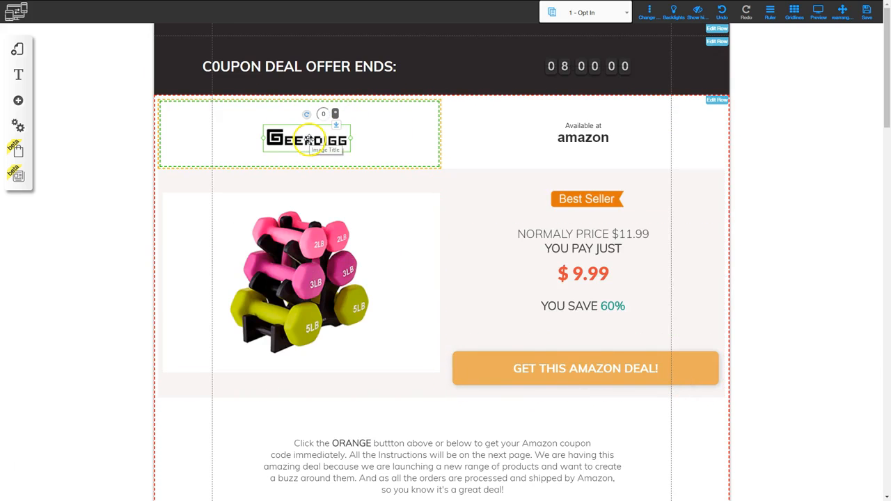
- Enlarge the Geekdigg logo to a width of about 401 and center it in its panel
left_click_drag(351, 142, 407, 140)
left_click_drag(346, 140, 294, 136)
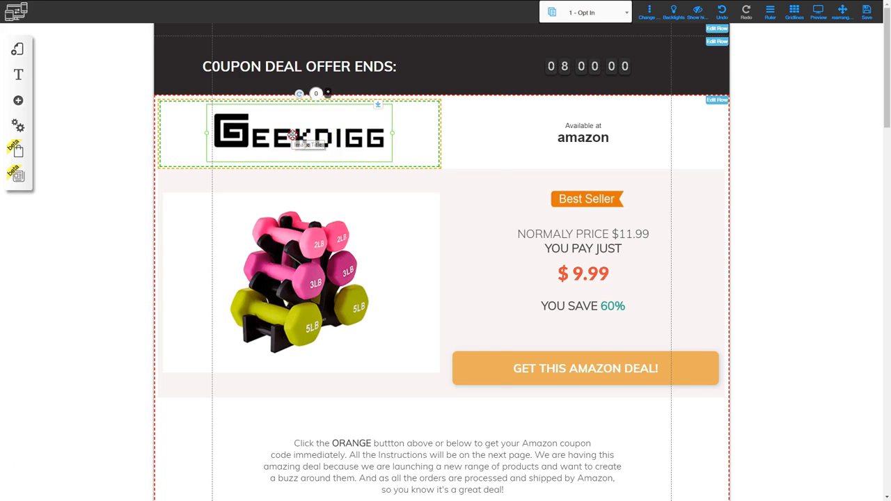
left_click(293, 135)
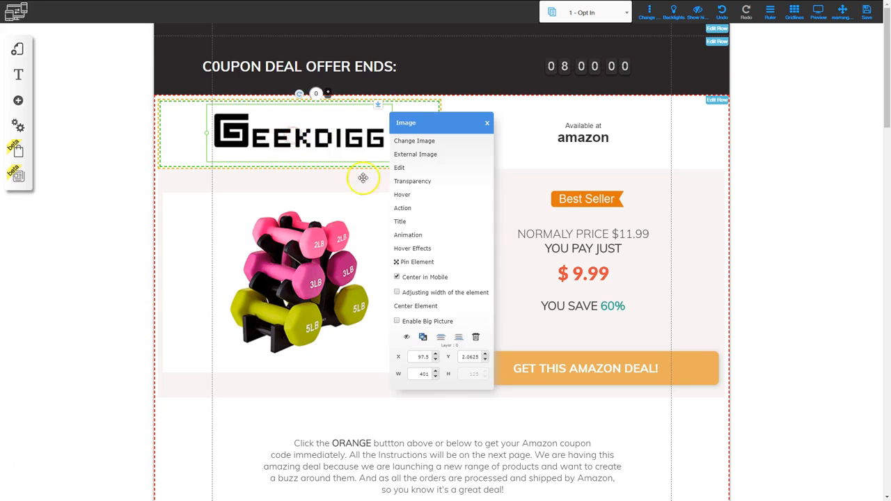
left_click(425, 308)
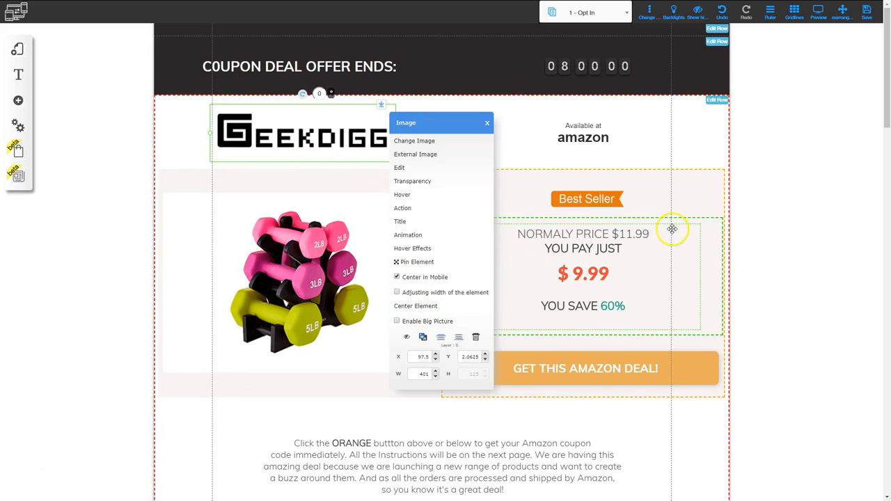
left_click(782, 172)
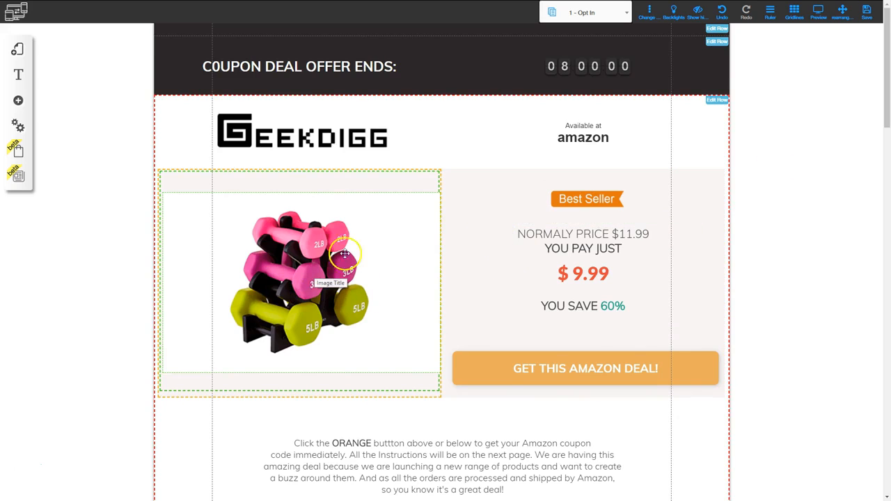
- Replace the dumbbell product image with the smart light bulb and phone picture from the Amazon Cou... image directory
left_click(306, 270)
left_click(416, 140)
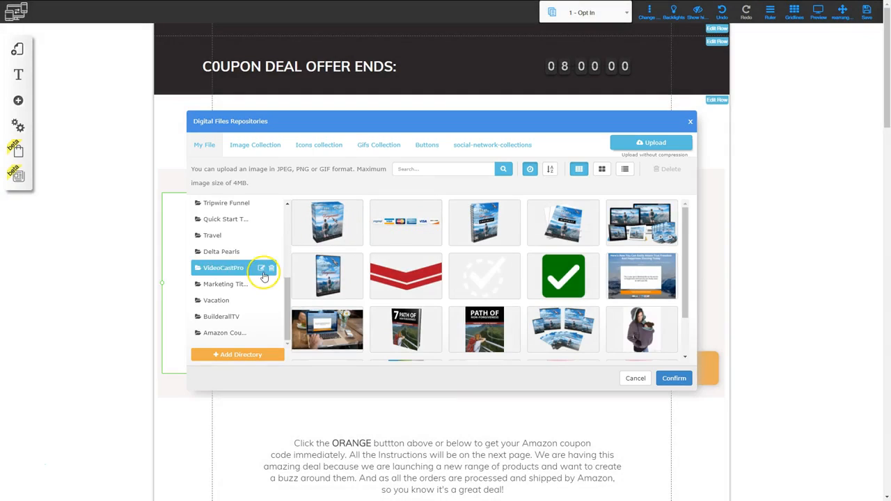
left_click(229, 334)
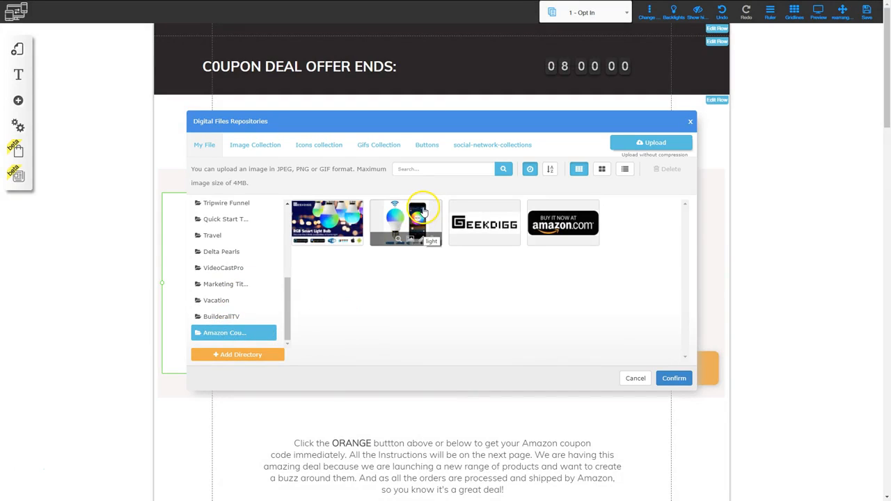
left_click(422, 211)
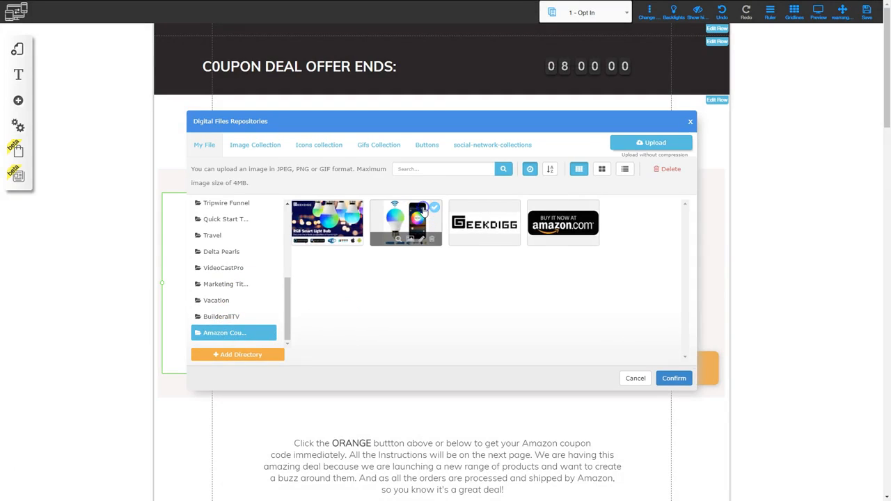
left_click(674, 378)
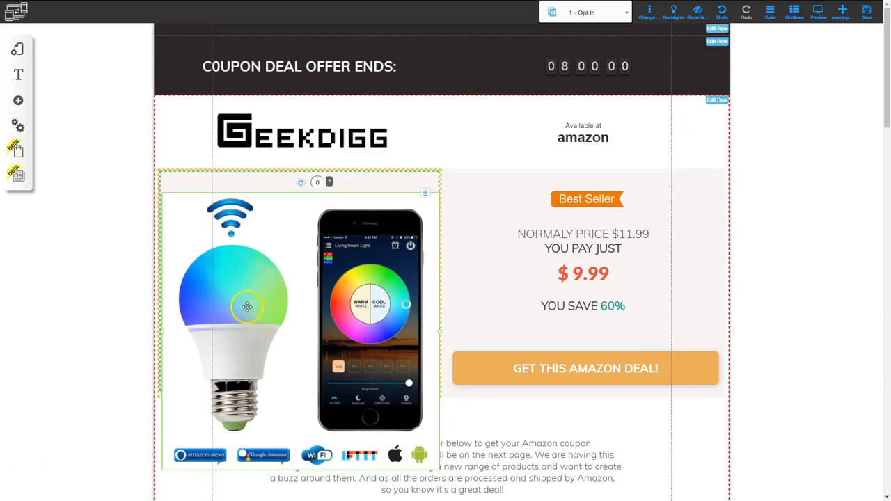
- Resize the light bulb image to a width of about 469 so it fits its panel, and center it there
left_click_drag(439, 335, 354, 285)
left_click_drag(292, 280, 307, 260)
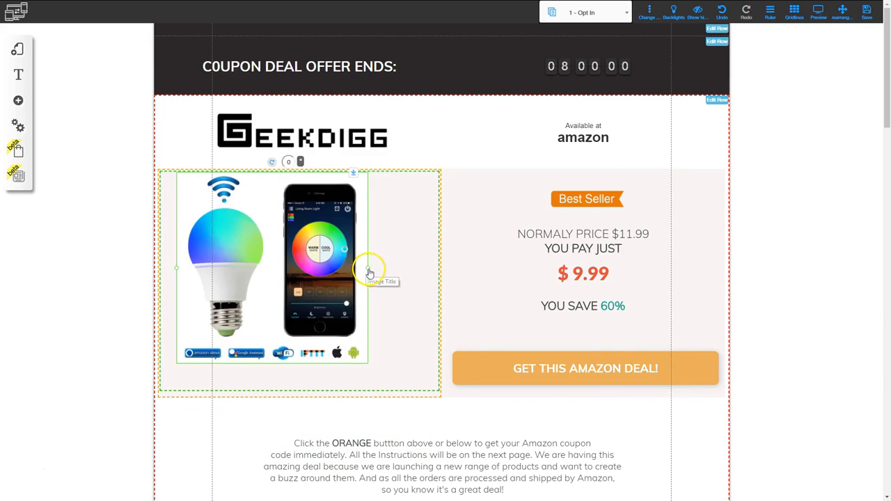
left_click_drag(374, 270, 396, 278)
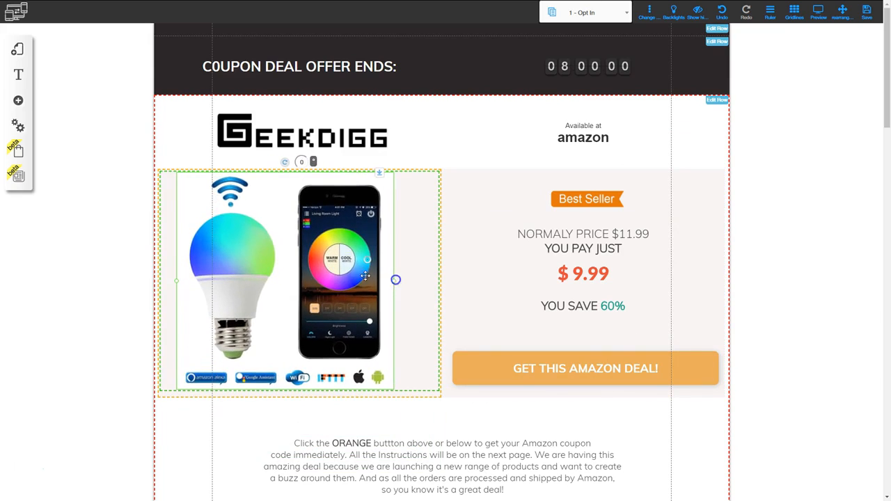
left_click(339, 268)
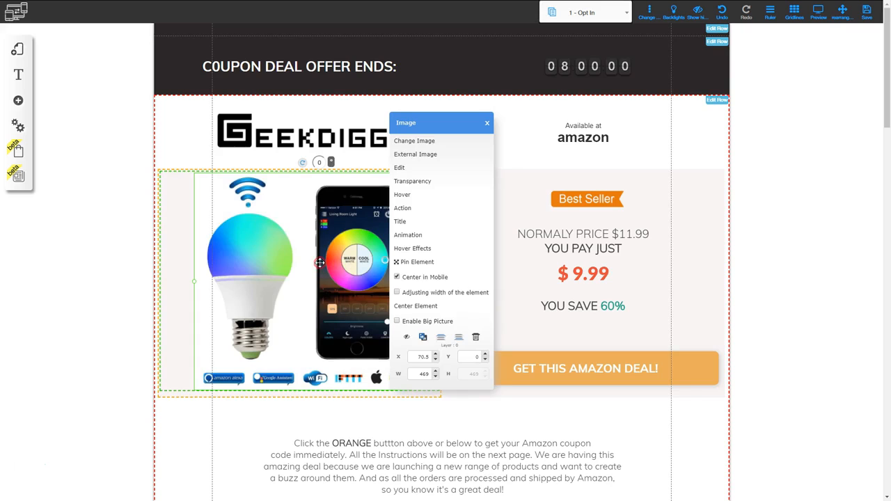
left_click(416, 307)
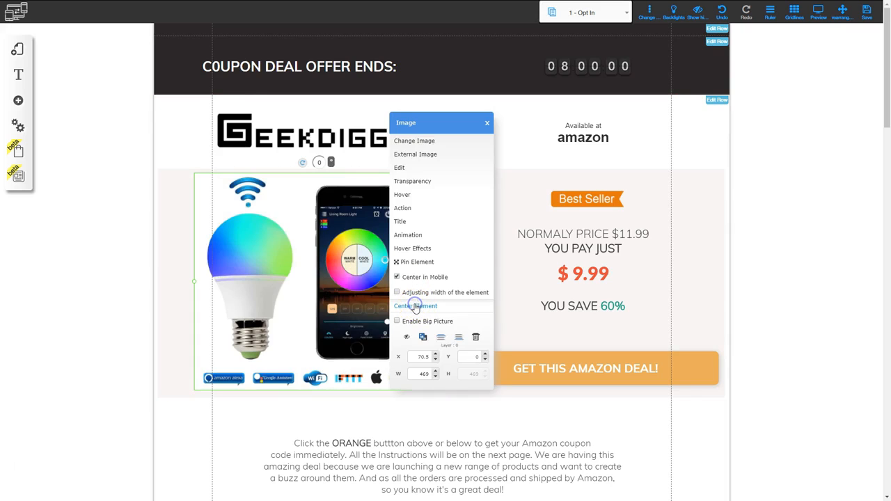
left_click(822, 267)
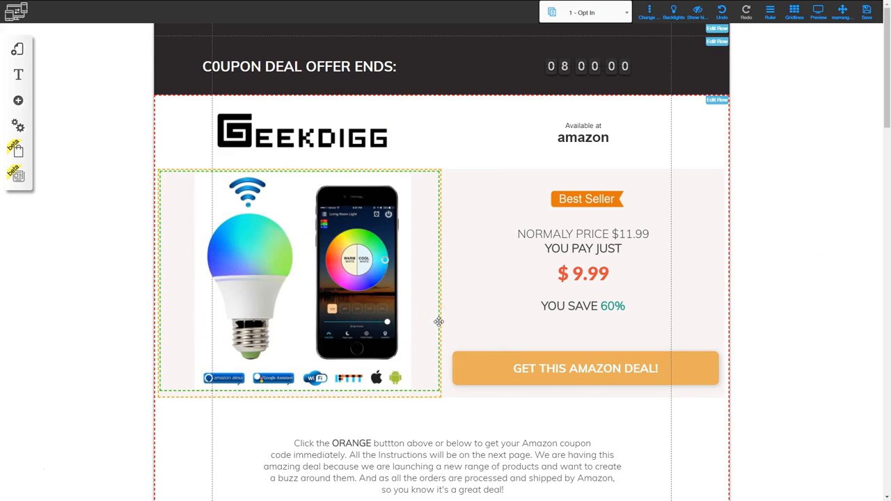
- Remove the empty panels above and below the "Available at amazon" text and stretch its panel to the full section height
left_click(581, 138)
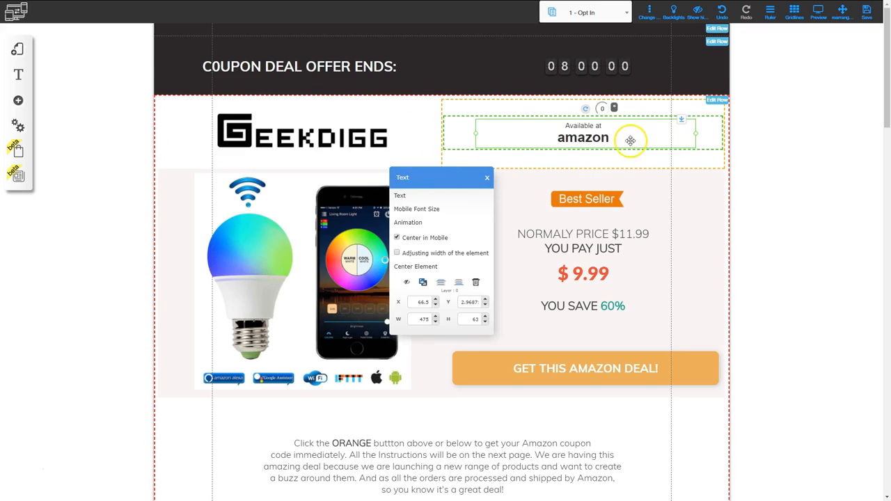
left_click(648, 108)
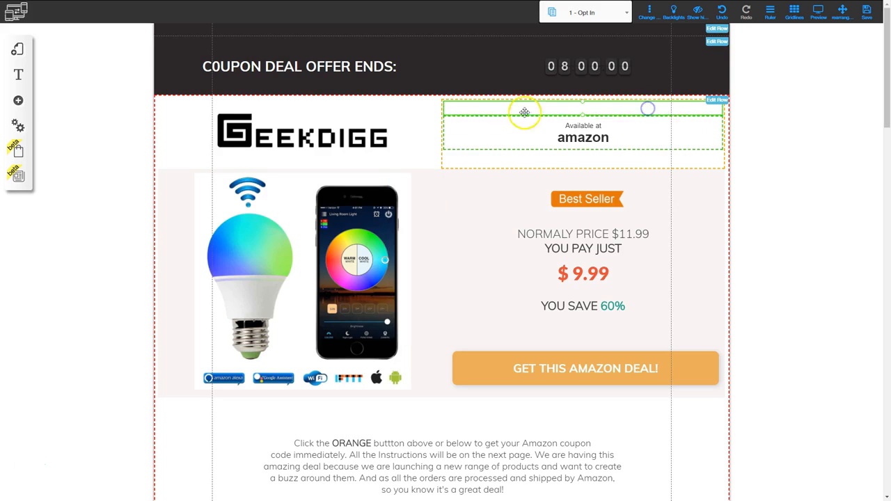
left_click_drag(558, 107, 559, 111)
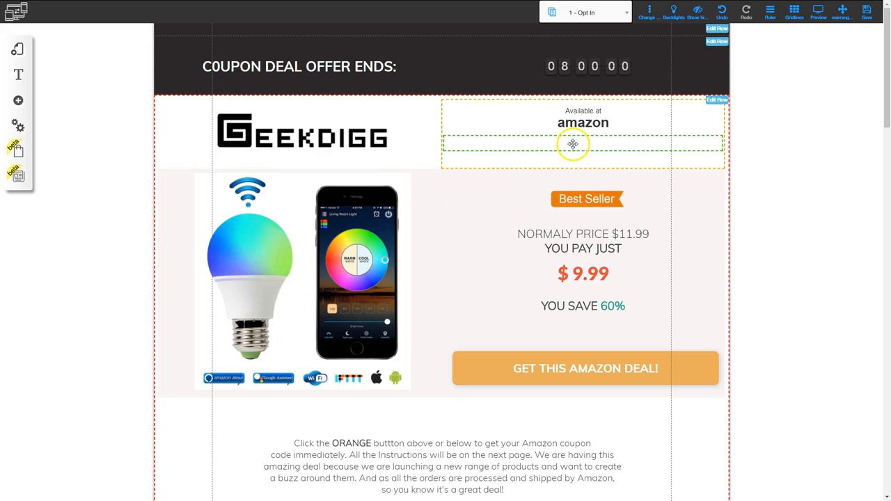
left_click_drag(573, 145, 596, 117)
left_click(461, 118)
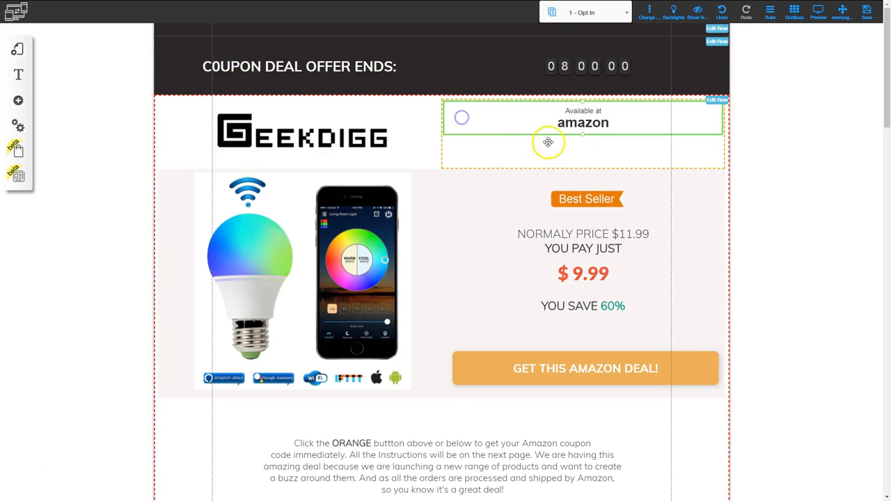
left_click_drag(584, 138, 584, 170)
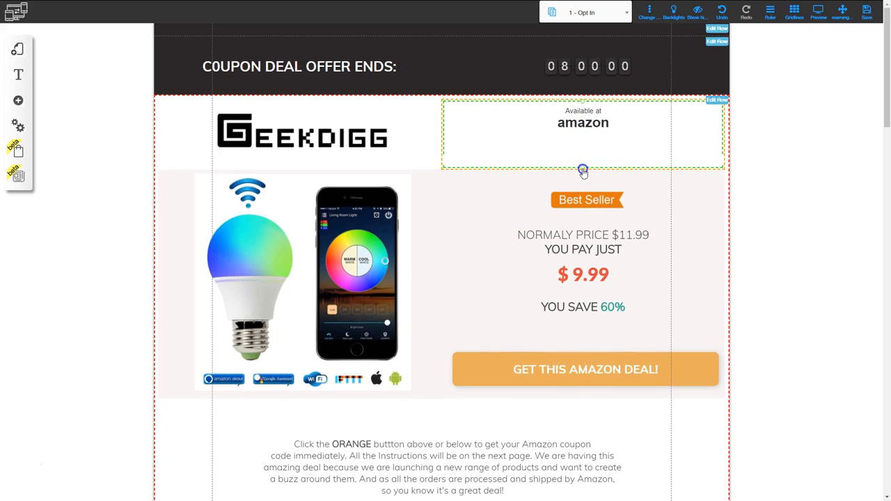
- Delete the "Available at amazon" text from the panel beside the Geekdigg logo
left_click(587, 129)
left_click_drag(587, 130, 587, 133)
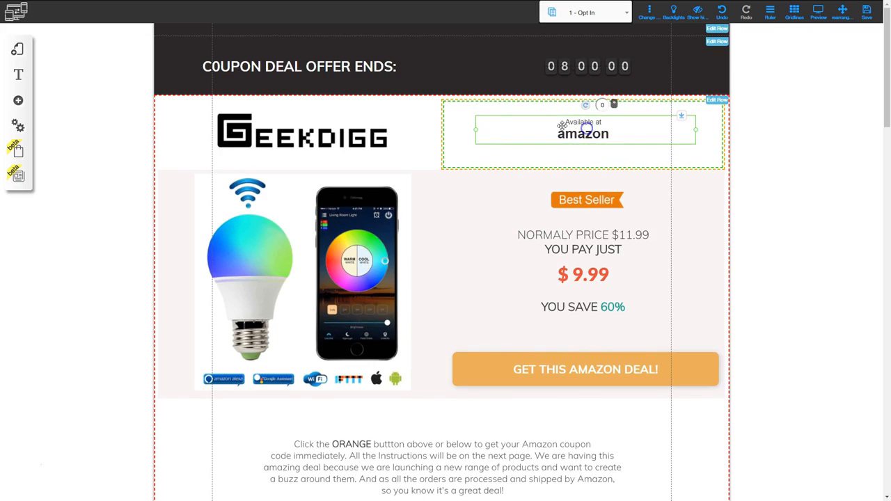
left_click(529, 193)
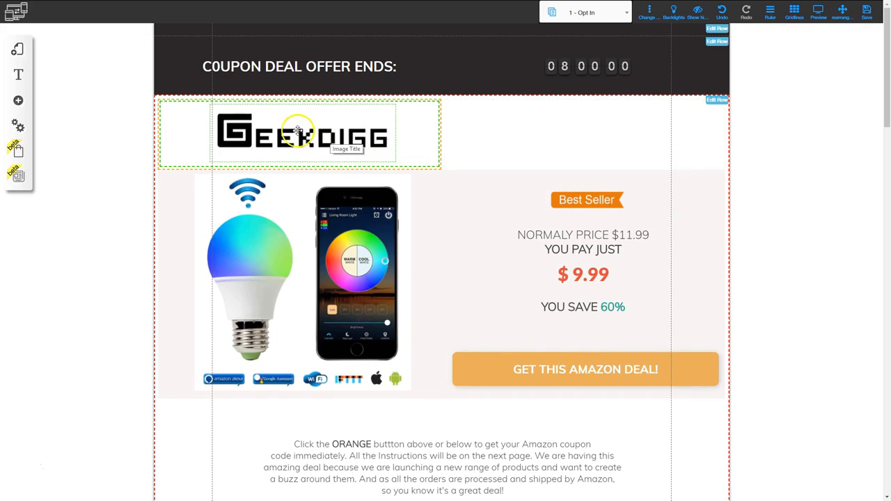
- Duplicate the Geekdigg logo into the empty panel beside it and swap the copy for the "Buy it now at amazon.com" image from Amazon Cou...
left_click(319, 139)
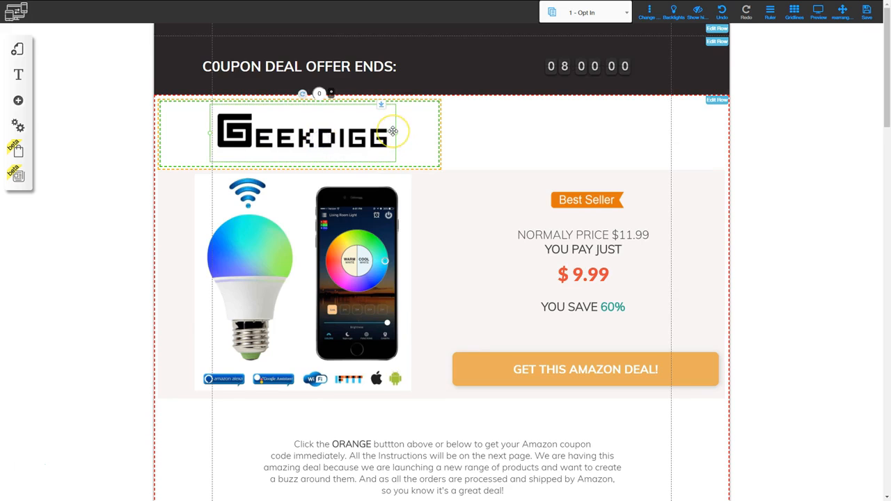
left_click_drag(392, 131, 618, 137)
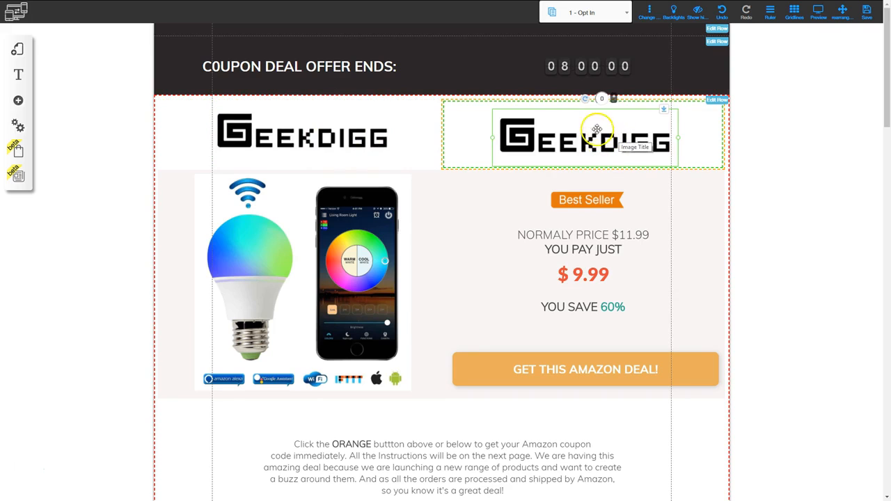
left_click(563, 131)
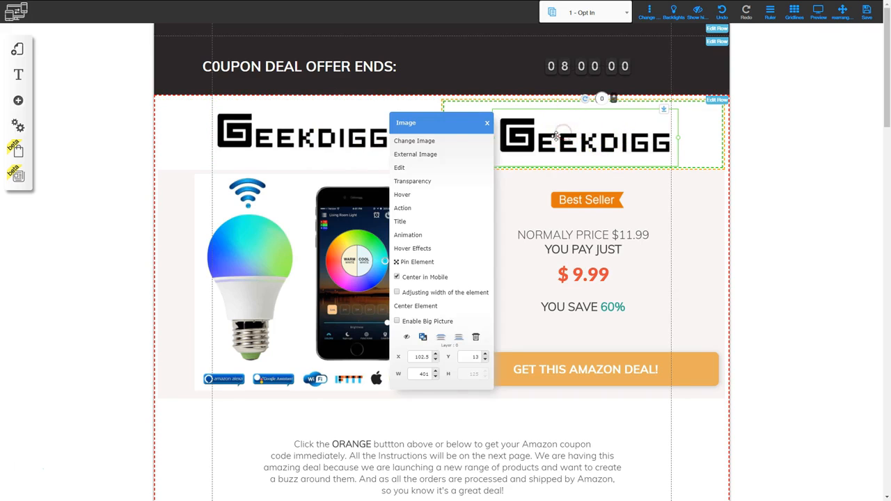
left_click(427, 144)
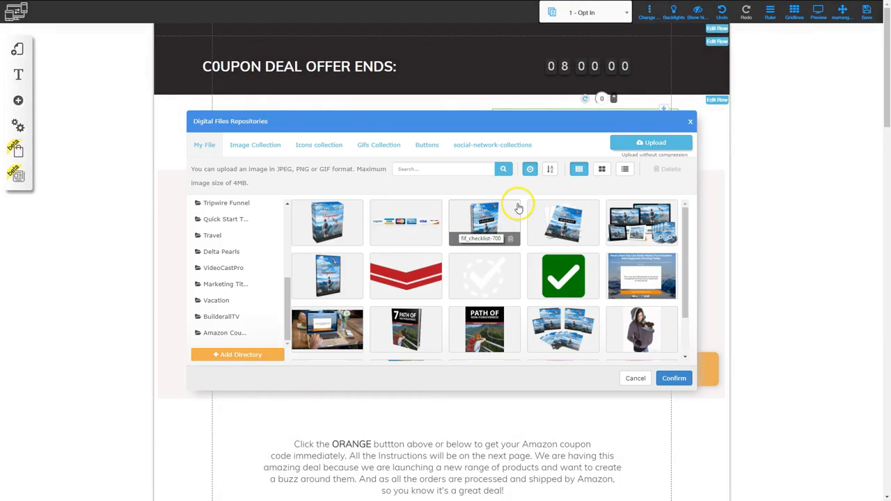
left_click(225, 332)
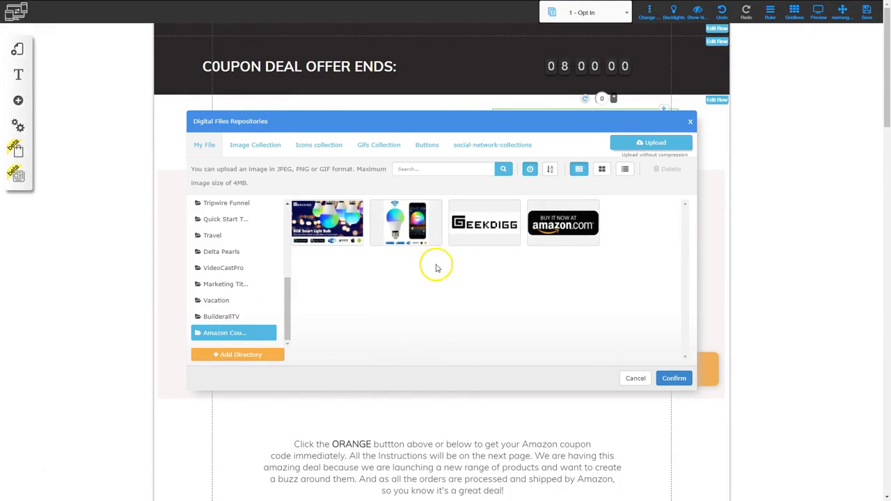
left_click(572, 228)
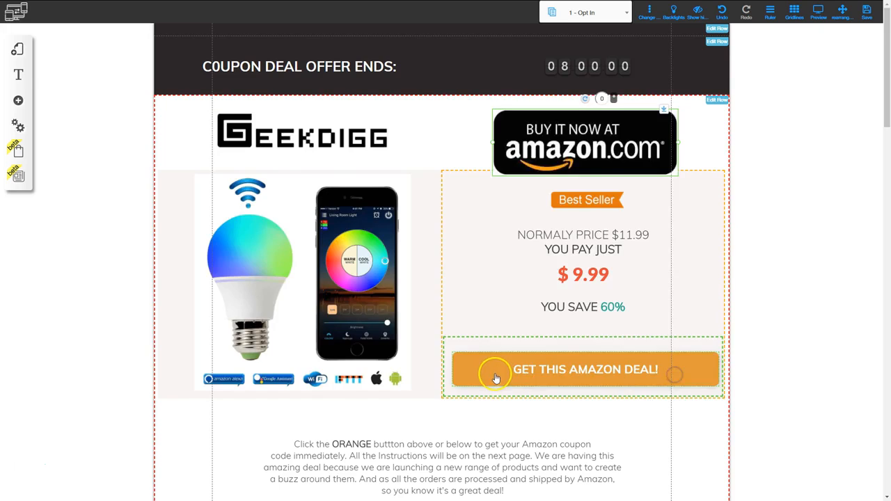
- Shrink the "Buy it now at amazon.com" image to a width of about 313 and center it in its panel
left_click(563, 141)
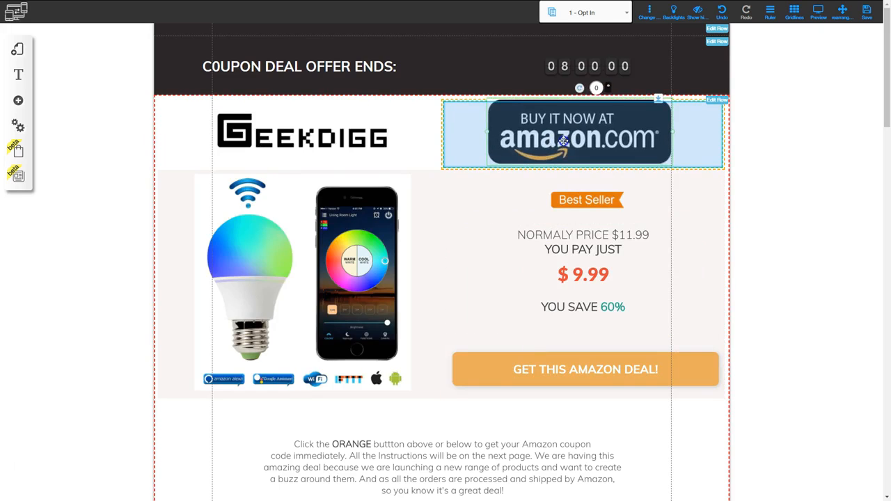
left_click(677, 132)
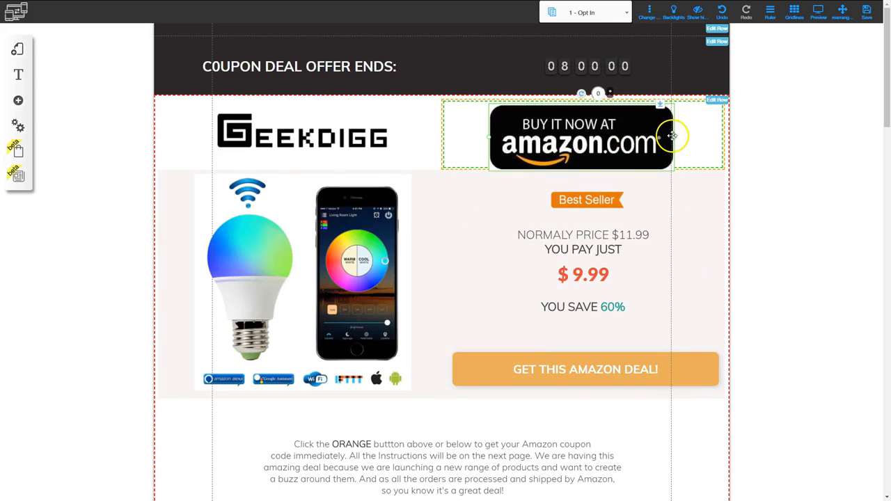
left_click_drag(666, 141, 593, 132)
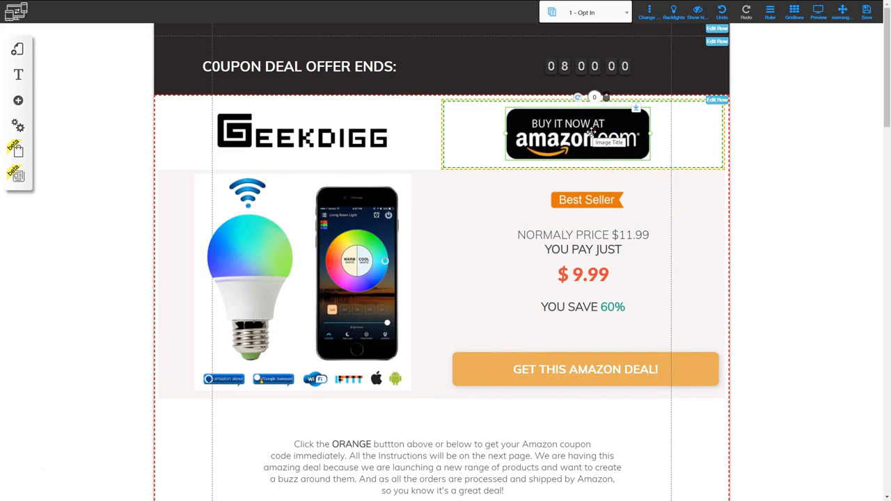
left_click(590, 132)
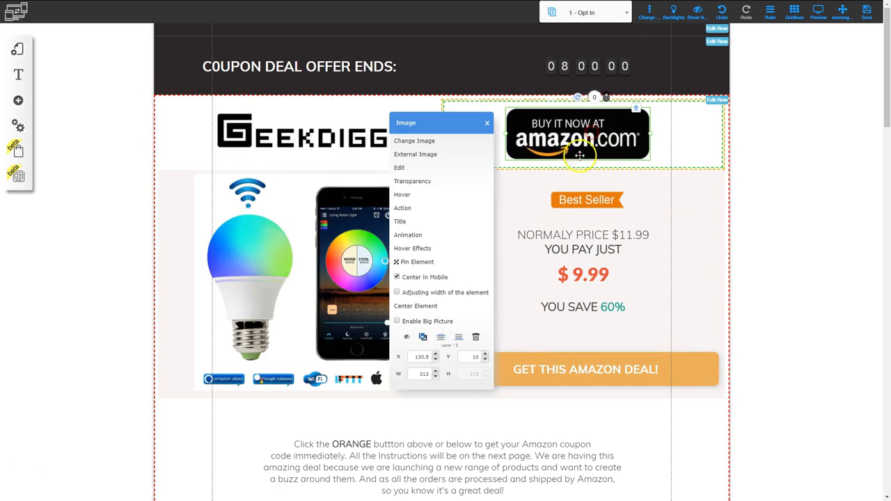
left_click(420, 309)
left_click(815, 232)
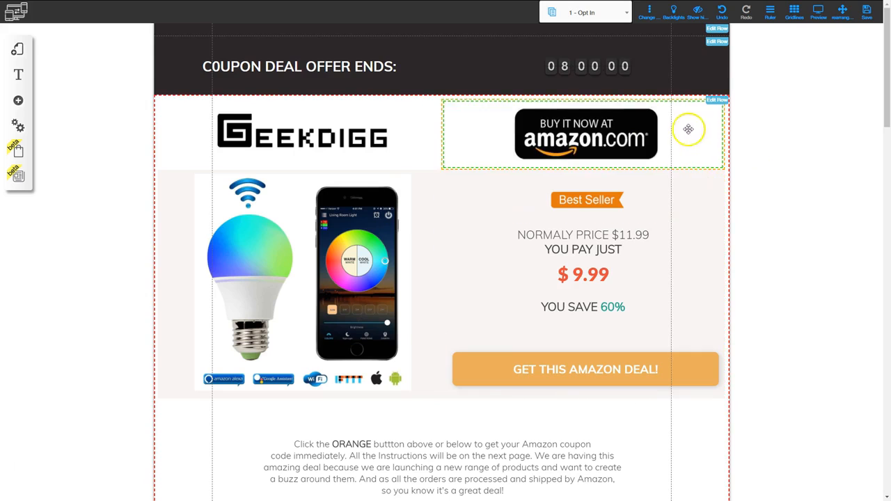
- In the price text above the orange button, set the normal price to $17.99 and the "You pay just" price to $ 14.39
scroll(766, 238, "down", 1)
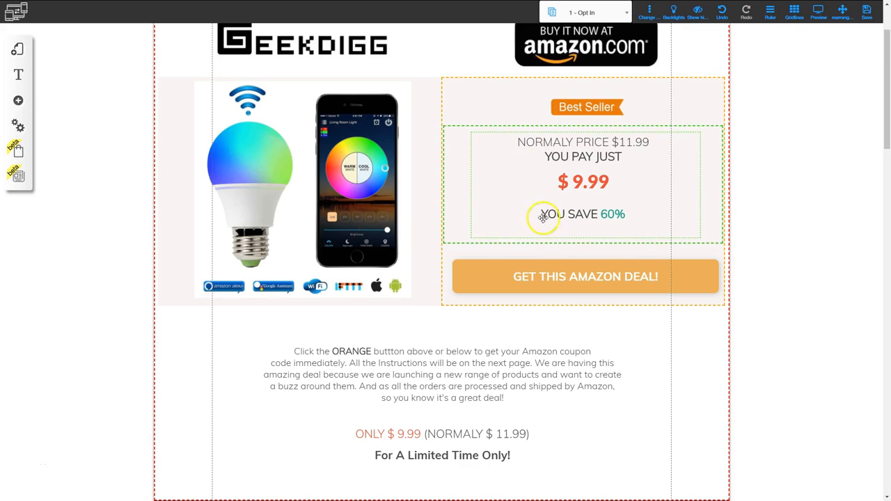
left_click(631, 142)
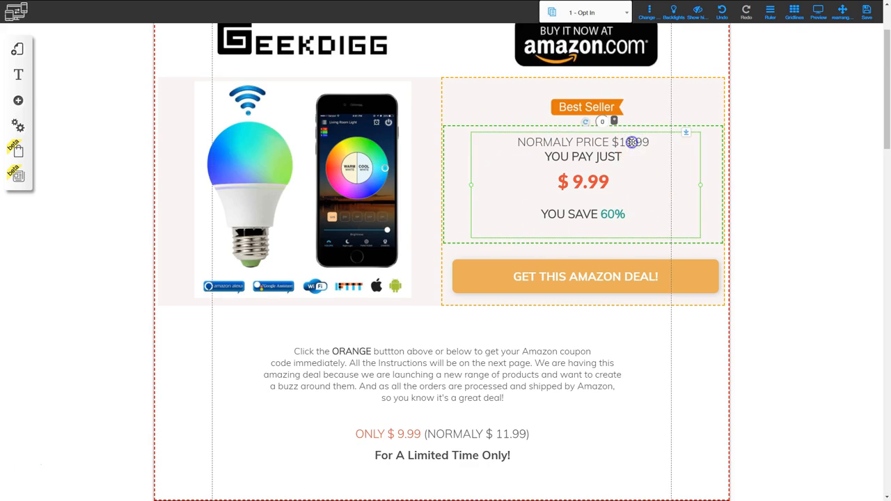
key("BackSpace")
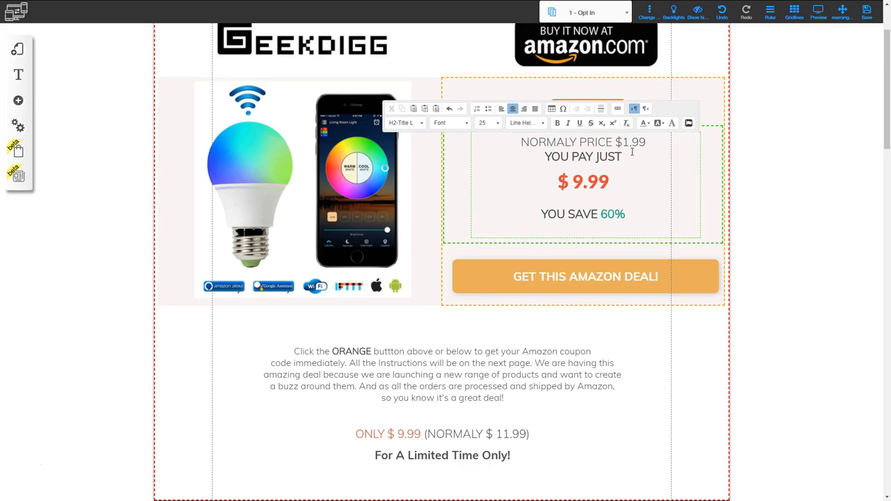
type("7")
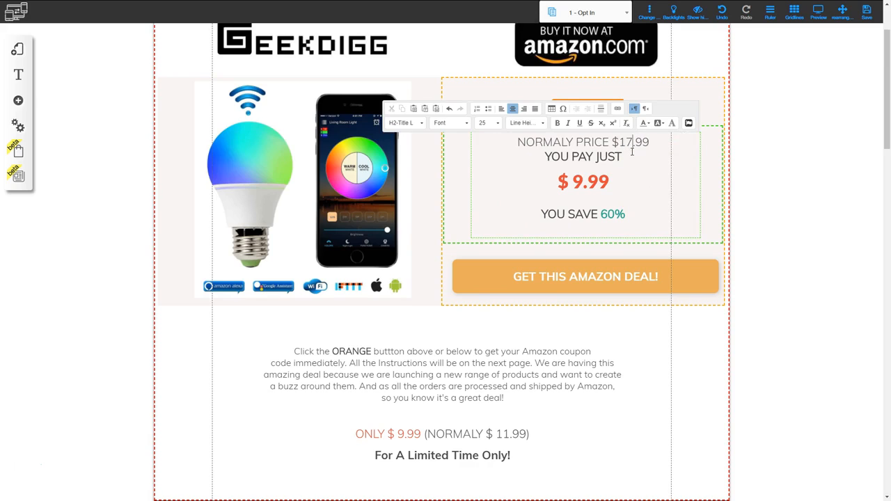
left_click(599, 181)
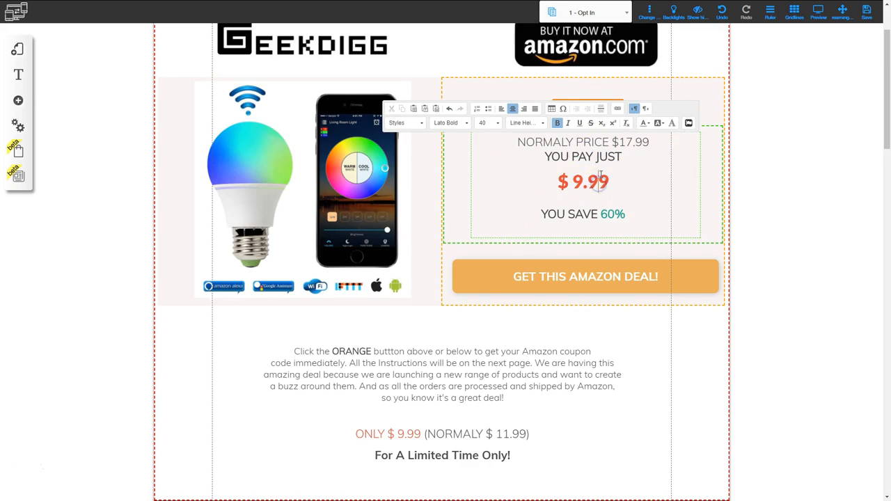
key("BackSpace")
key("BackSpace")
type("14.3")
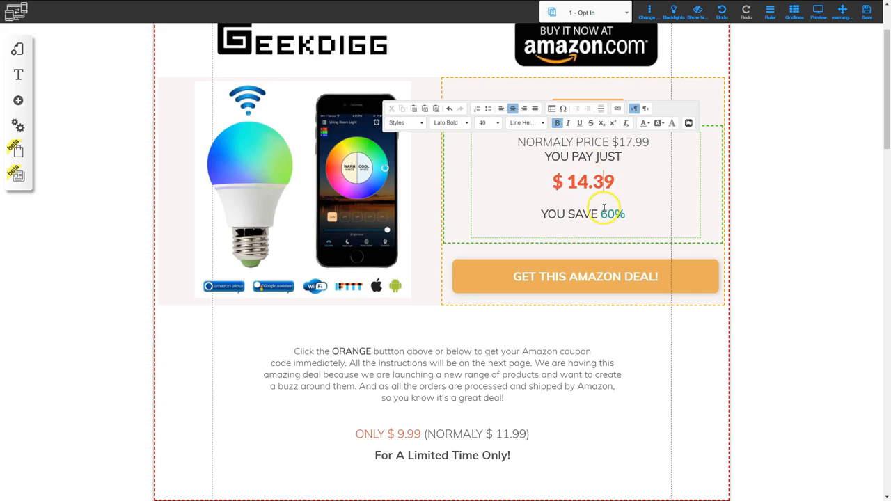
- Set the "You save" percentage in the price text to 20%
left_click(604, 209)
type("2")
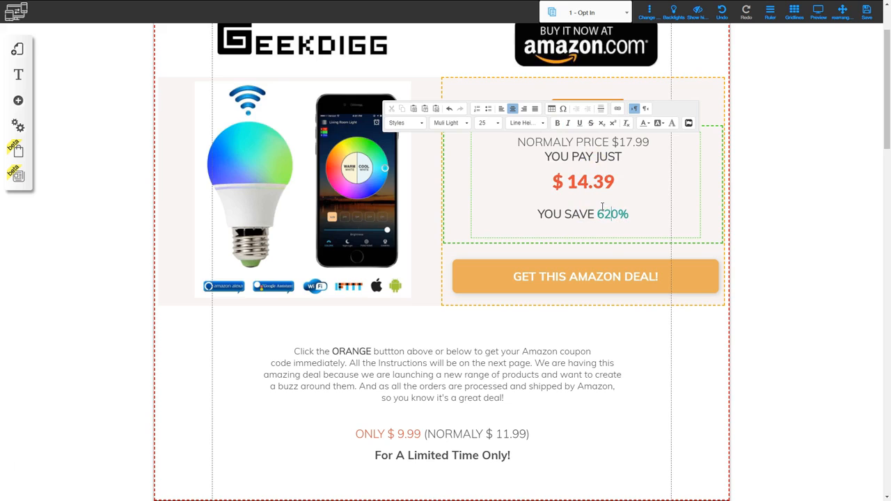
key("BackSpace")
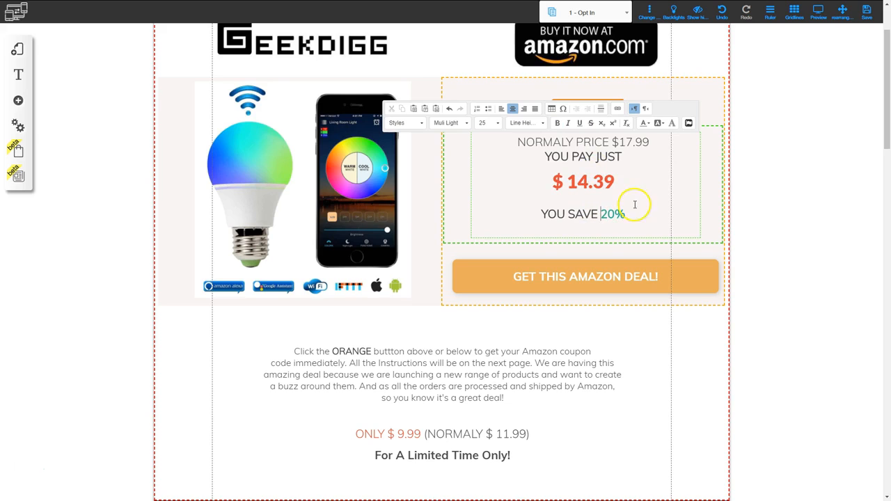
left_click(765, 197)
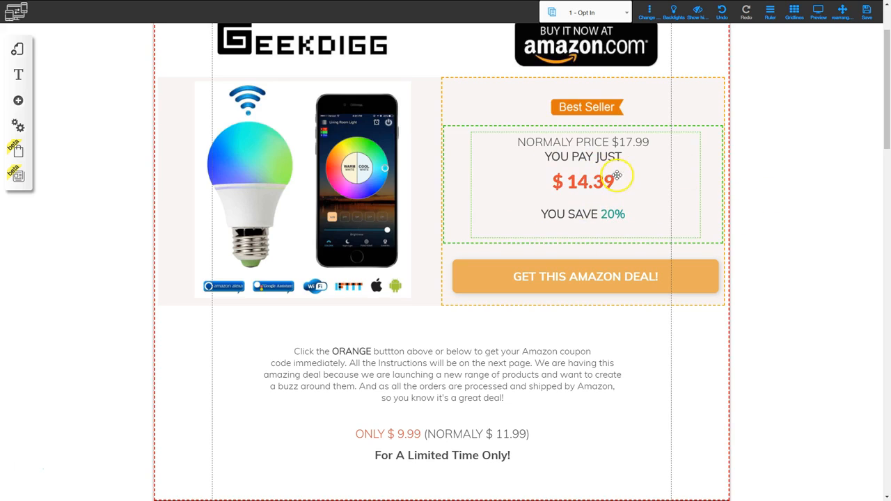
- Set the red "ONLY" price below the coupon instructions to 14.39
scroll(494, 344, "down", 3)
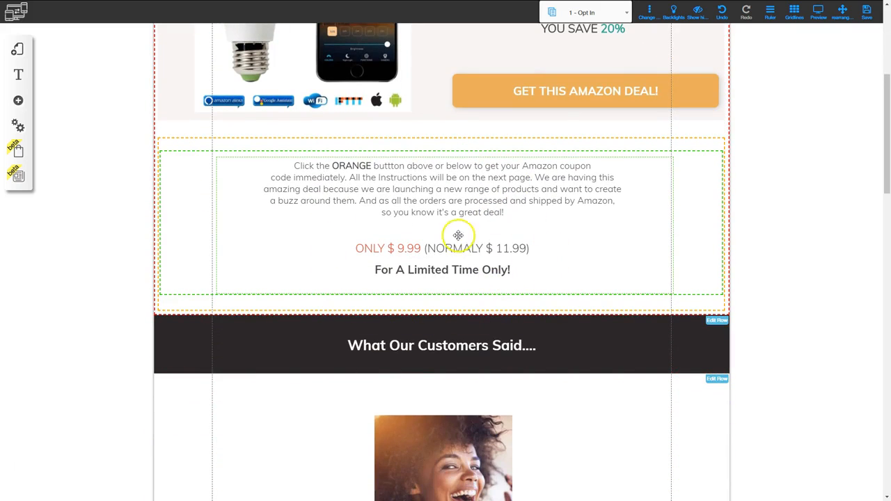
left_click(407, 248)
left_click(409, 248)
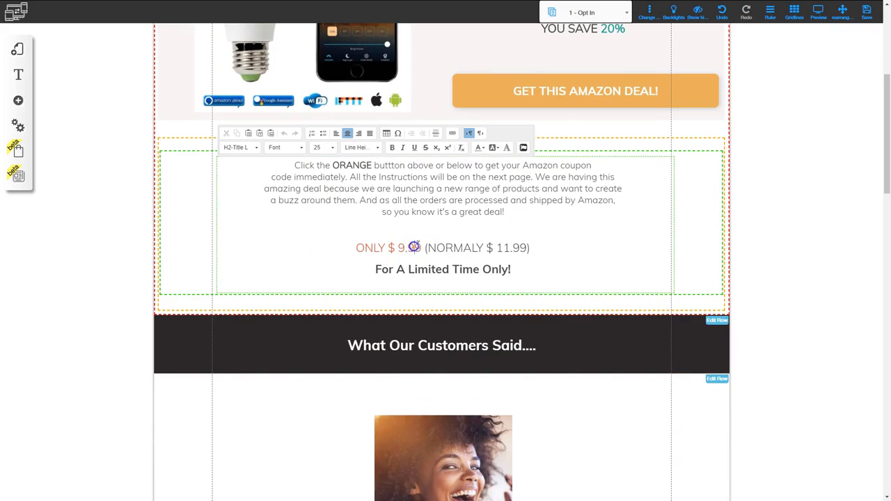
key("BackSpace")
key("BackSpace")
key("BackSpace")
type("14.")
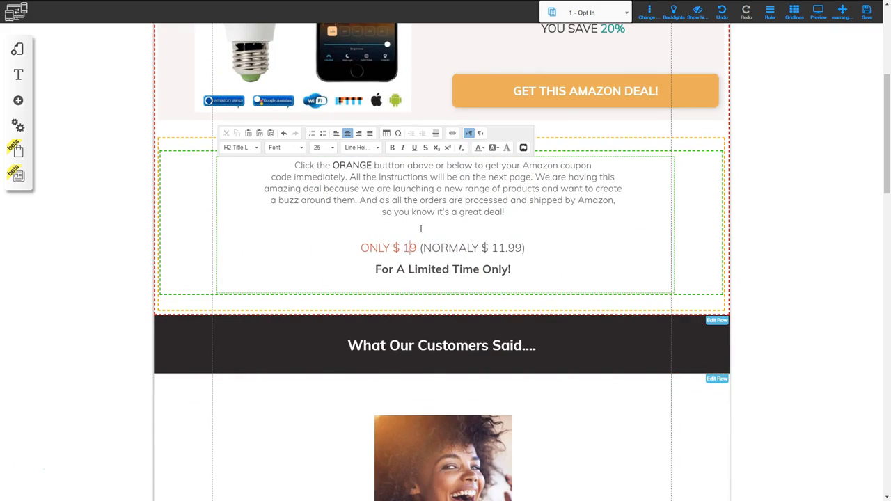
type("3")
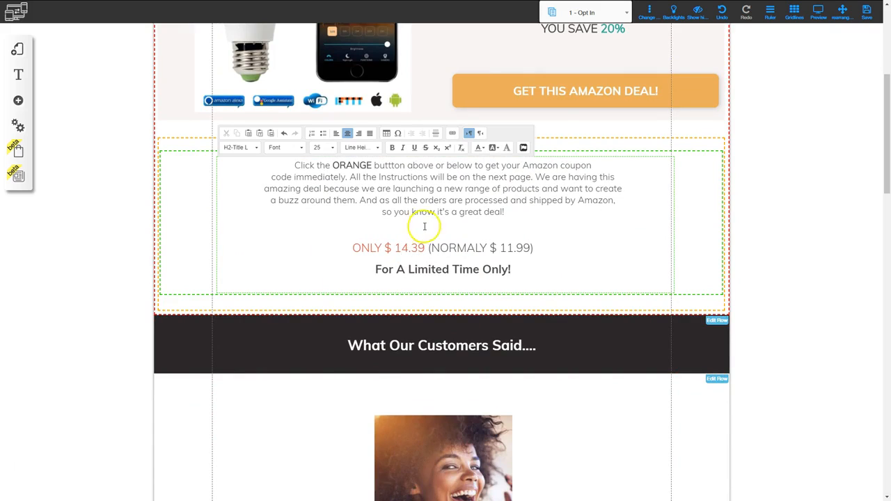
- Set the bracketed normal price to 17.99 and remove the space between the dollar sign and 14.39 on the same line
left_click(510, 247)
key("BackSpace")
type("7")
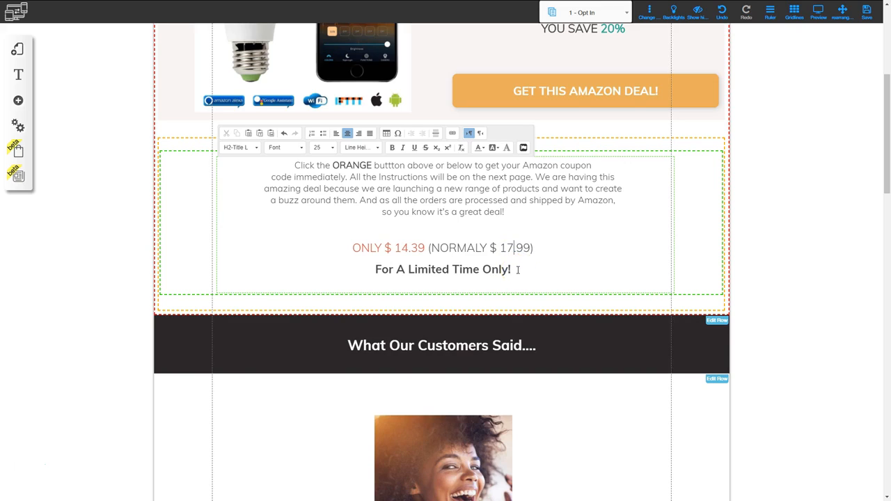
left_click(395, 248)
key("BackSpace")
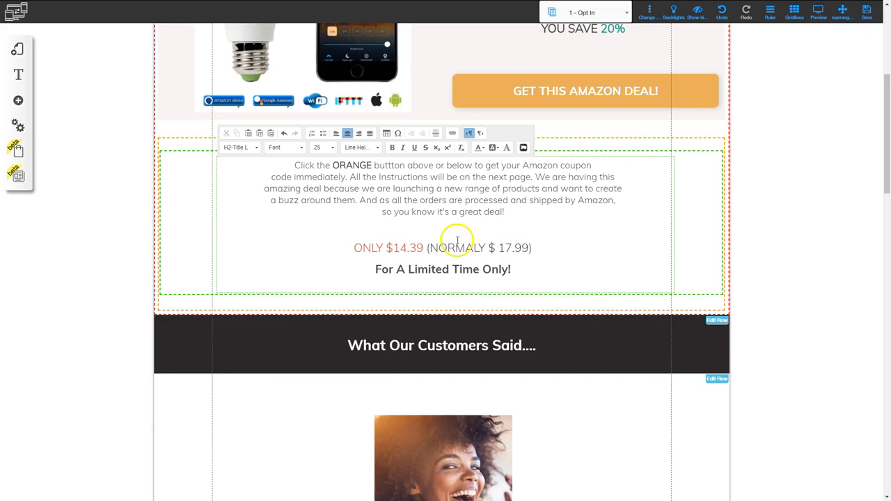
- Look over the testimonial, product details, FAQ and footer sections, then return to the header to review the edited offer
scroll(447, 294, "down", 4)
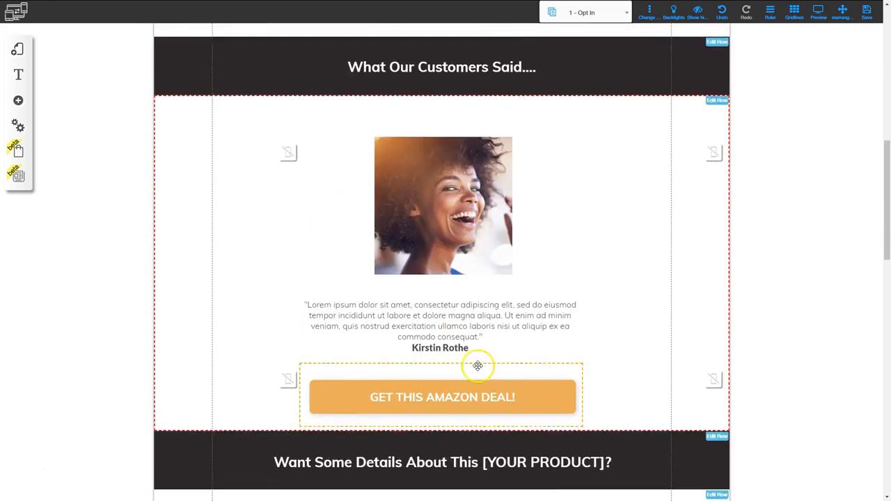
scroll(478, 365, "down", 8)
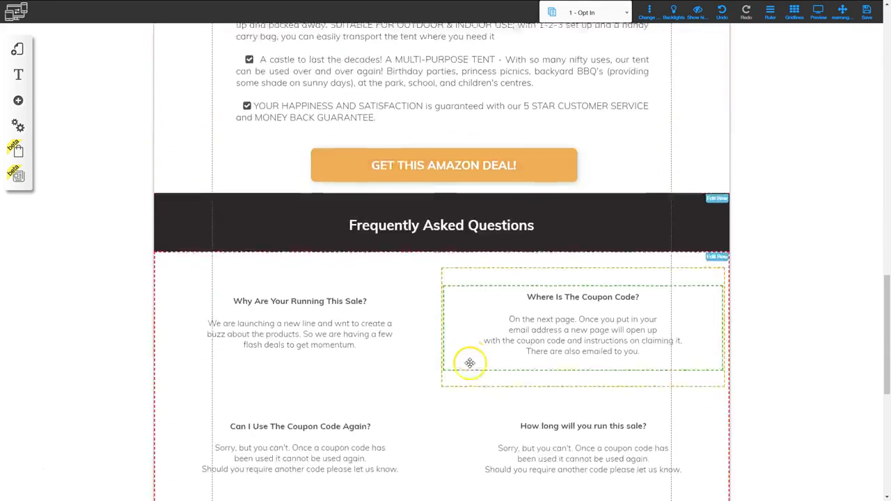
scroll(470, 362, "down", 6)
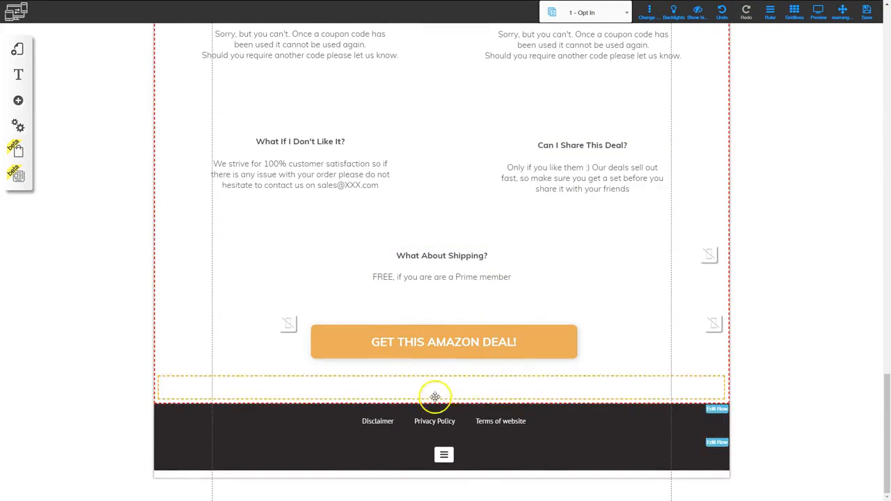
scroll(435, 397, "up", 15)
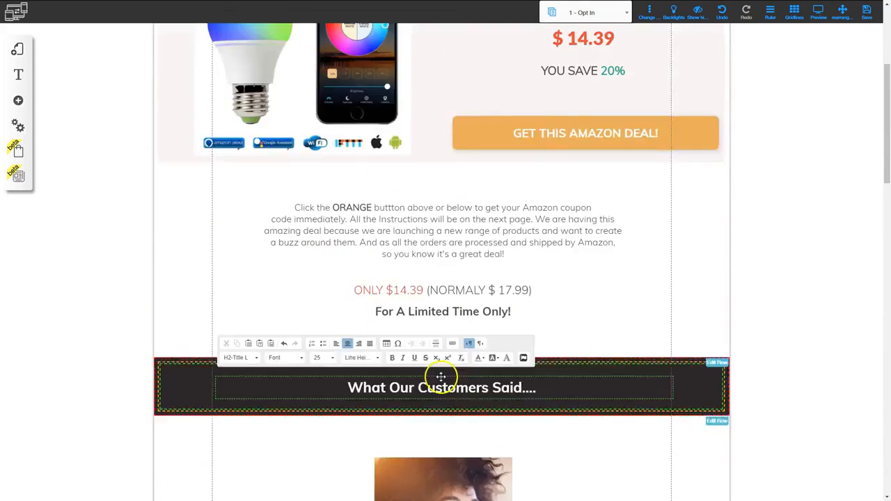
scroll(441, 377, "up", 3)
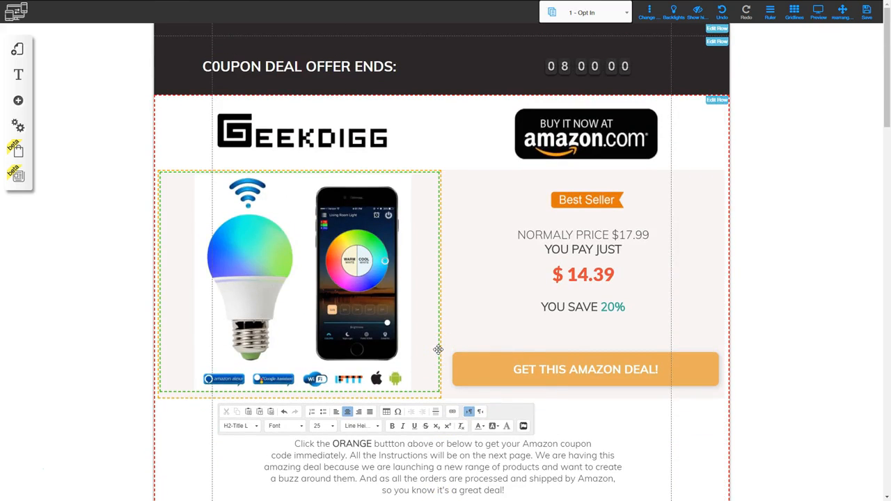
- Replace the "What Our Customers Said...." heading with "Customer Reviews..."
scroll(442, 349, "down", 6)
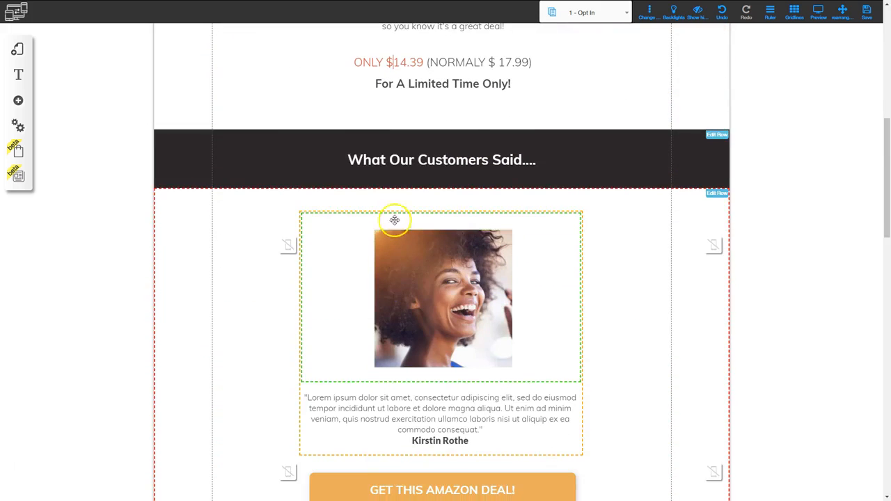
left_click(356, 157)
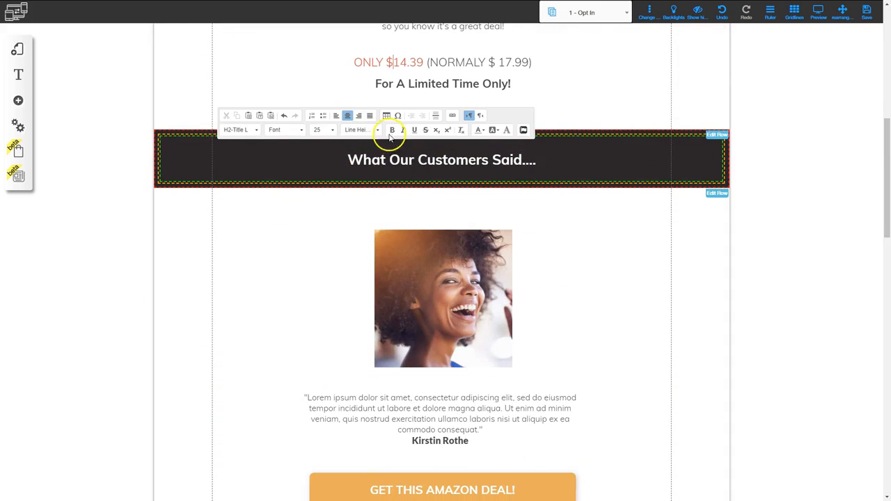
left_click(444, 165)
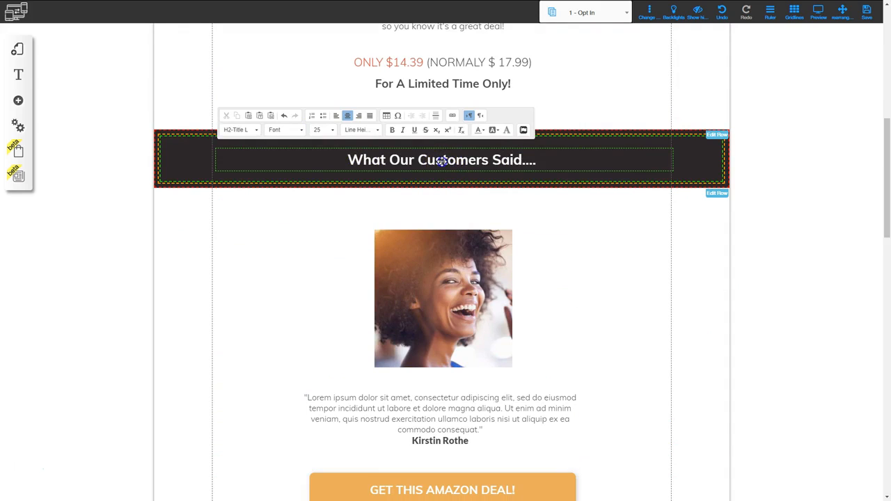
triple_click(442, 161)
type("Customer Review")
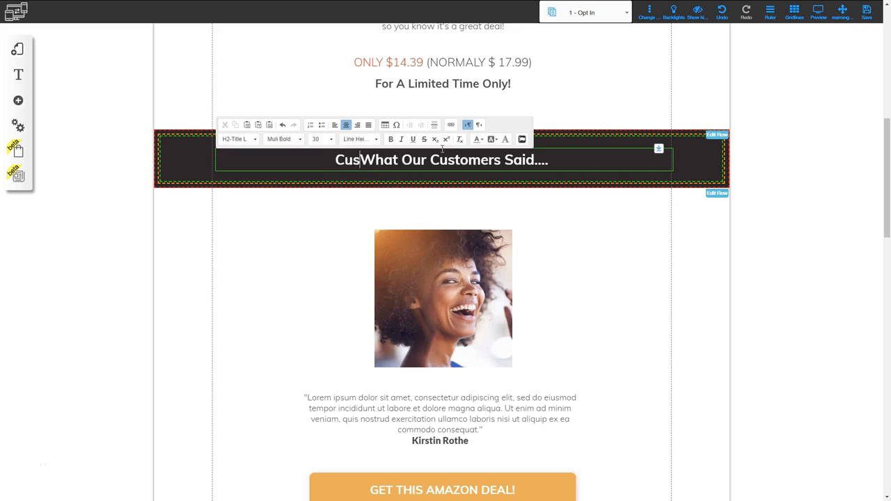
type("sd.")
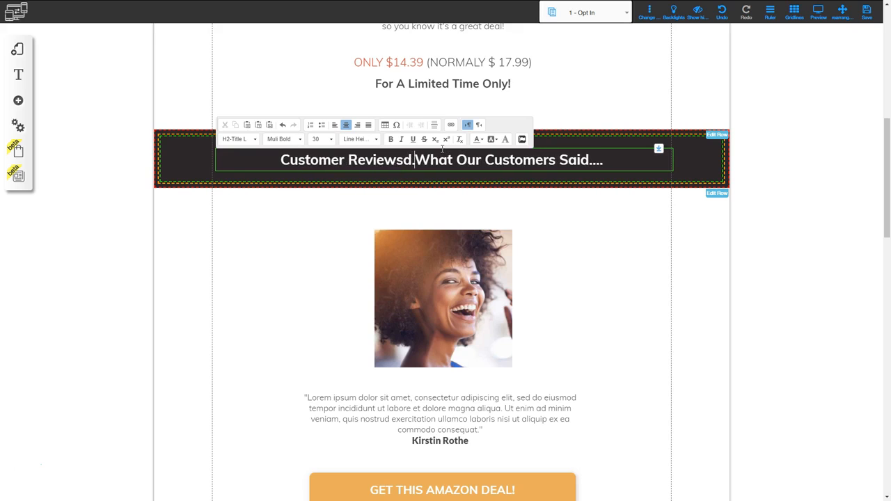
key("BackSpace")
key("BackSpace")
type("...")
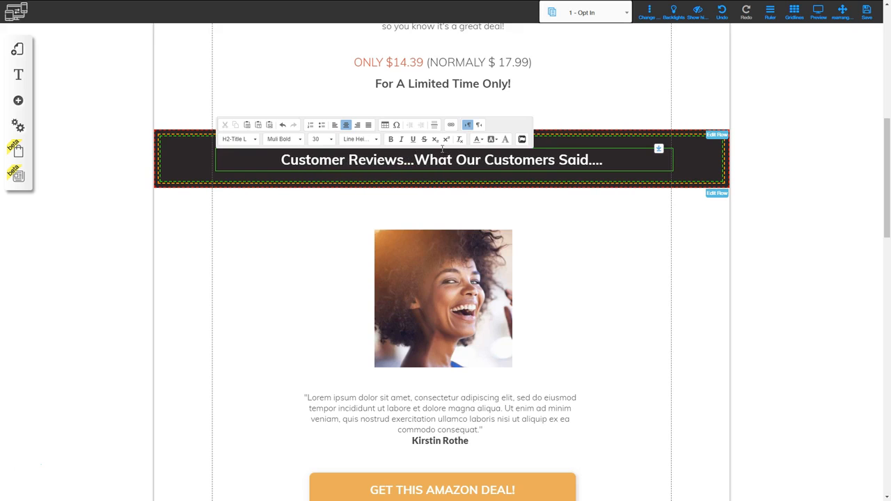
key("shift+End")
key("Delete")
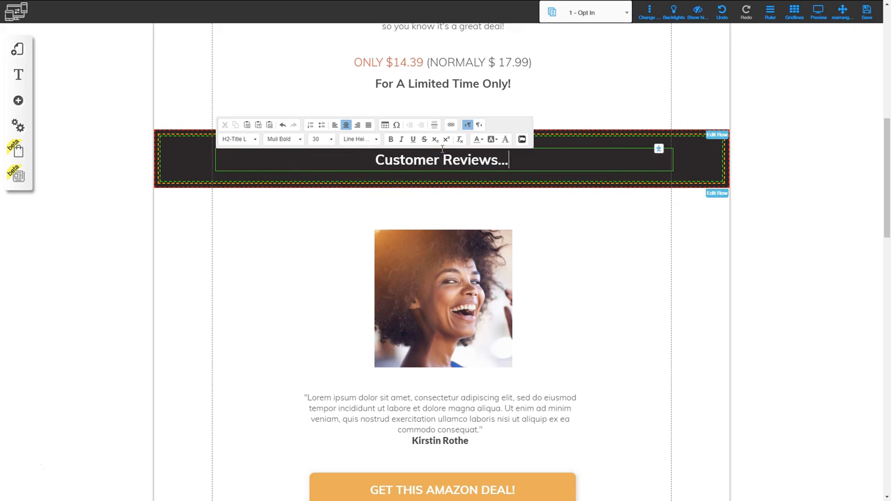
left_click(577, 221)
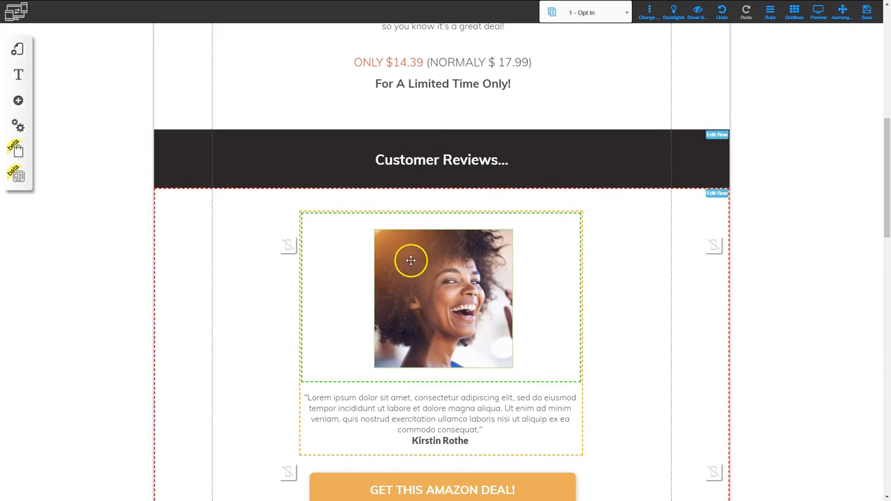
- Replace the portrait photo in the customer reviews section with the RGB Smart Light Bulb banner from the Amazon coupon image folder
scroll(421, 261, "down", 1)
scroll(421, 261, "down", 1)
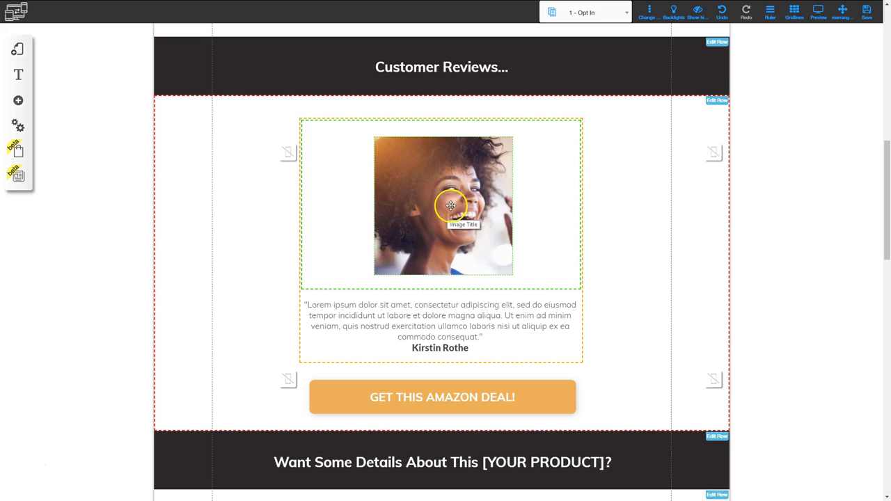
right_click(444, 198)
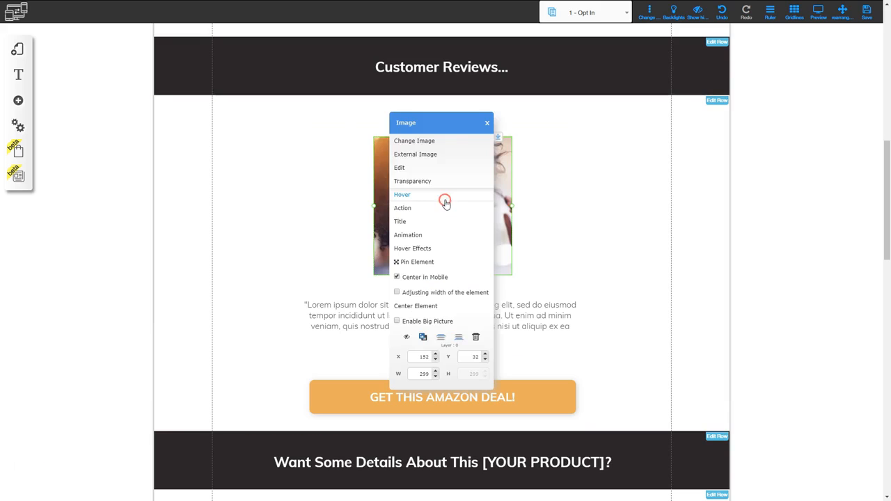
left_click(422, 139)
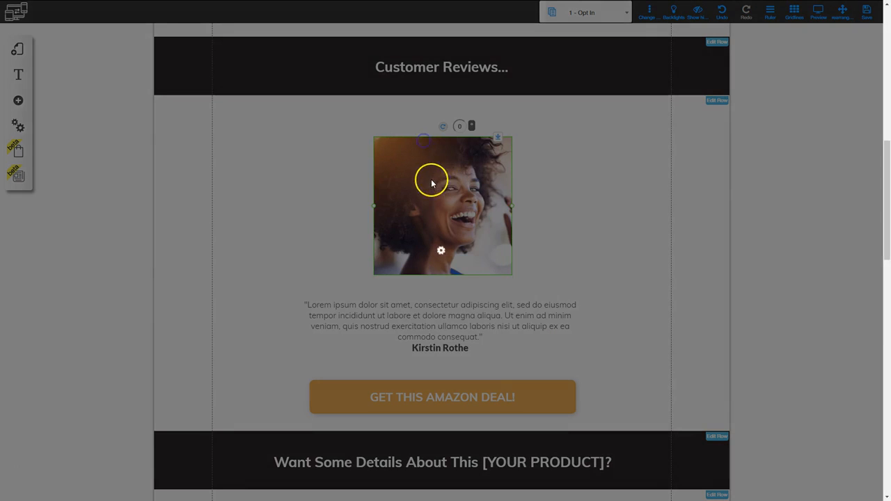
left_click(441, 125)
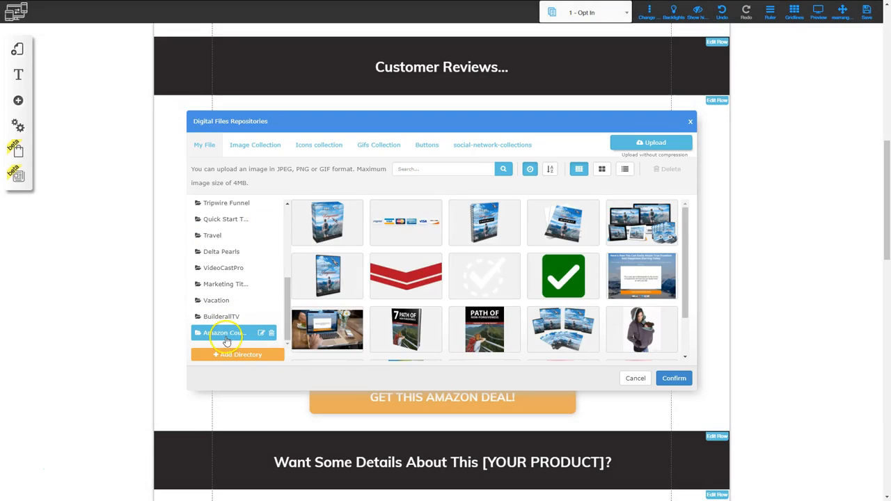
left_click(225, 337)
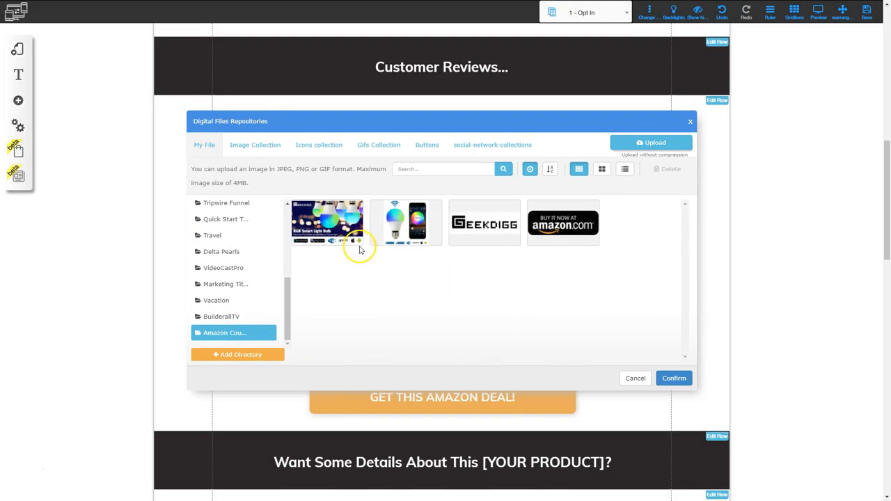
left_click(342, 213)
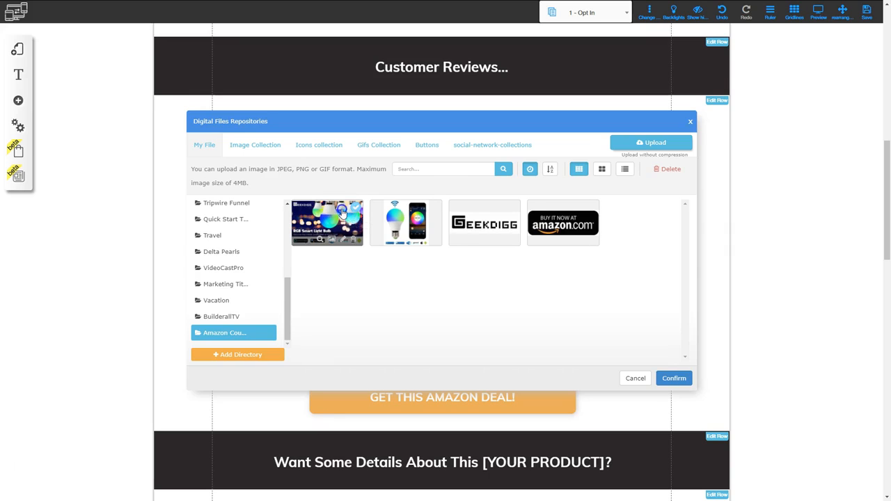
left_click(674, 378)
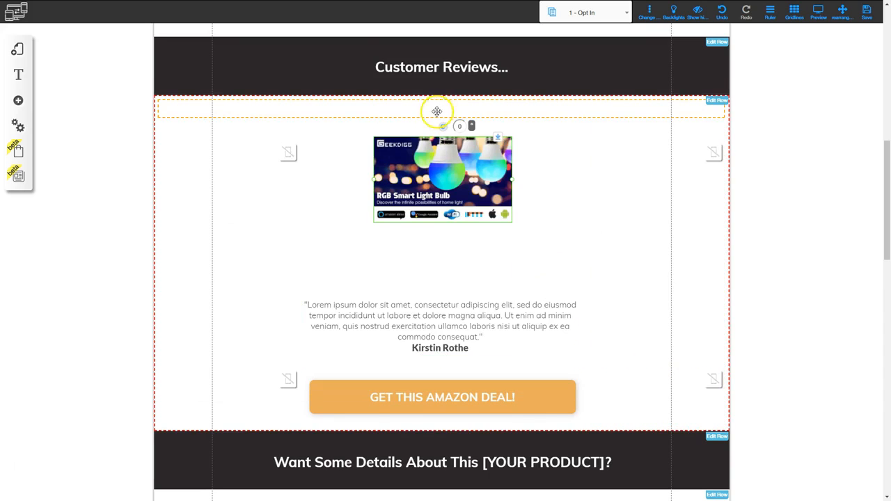
- Enlarge the light bulb banner to about 592 wide and center it in the image box above the review text
left_click_drag(458, 162, 388, 147)
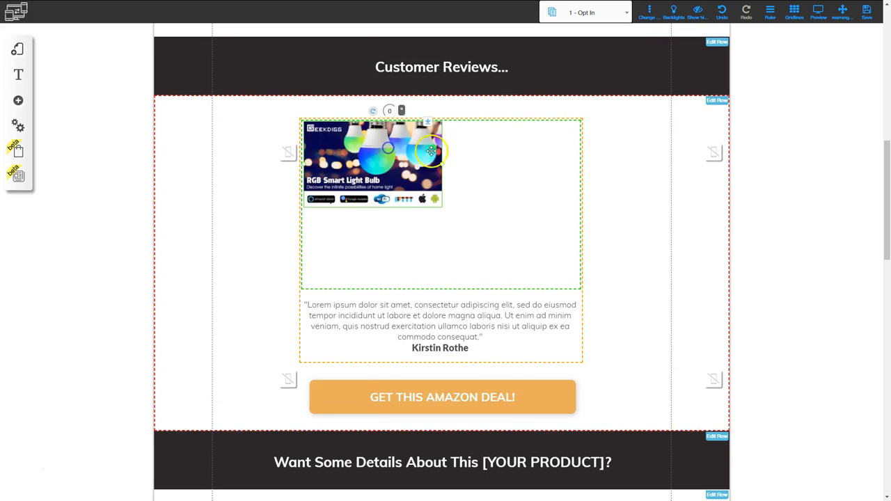
left_click_drag(450, 164, 577, 213)
left_click(442, 195)
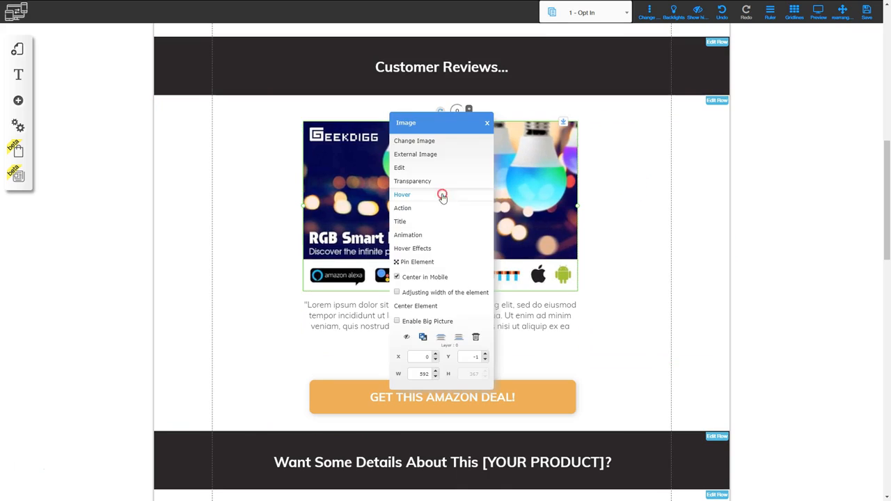
left_click(423, 306)
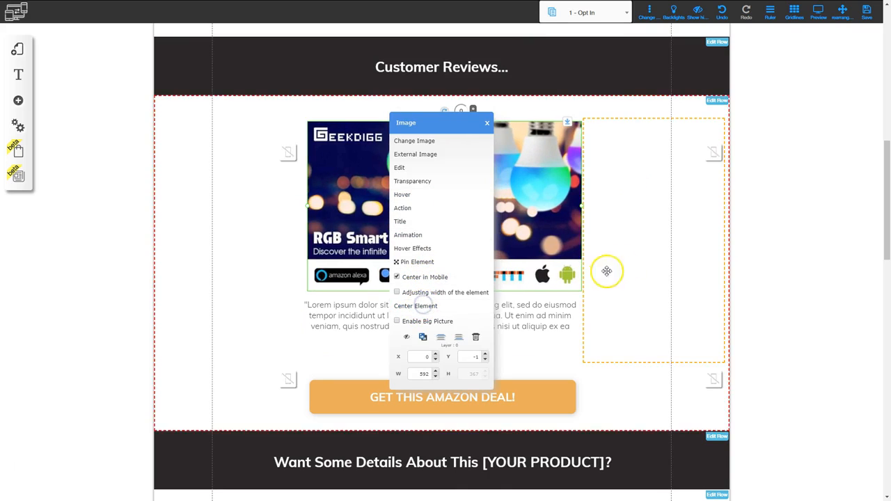
left_click(799, 247)
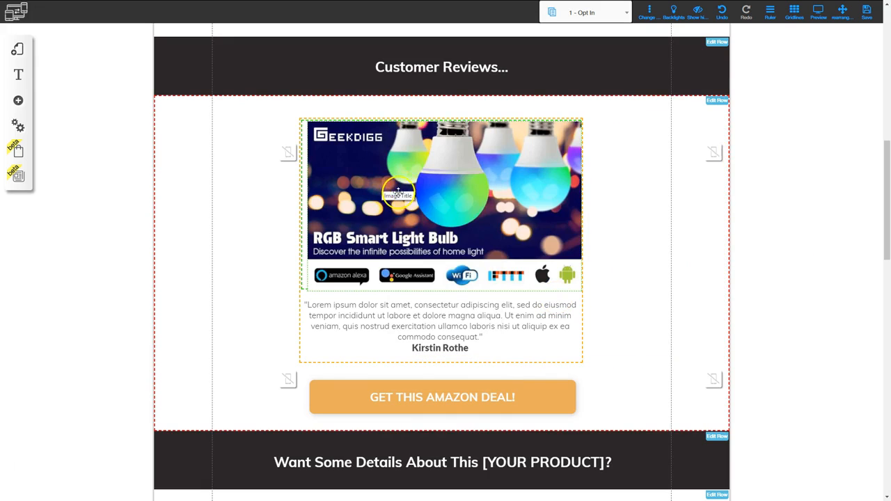
left_click(435, 195)
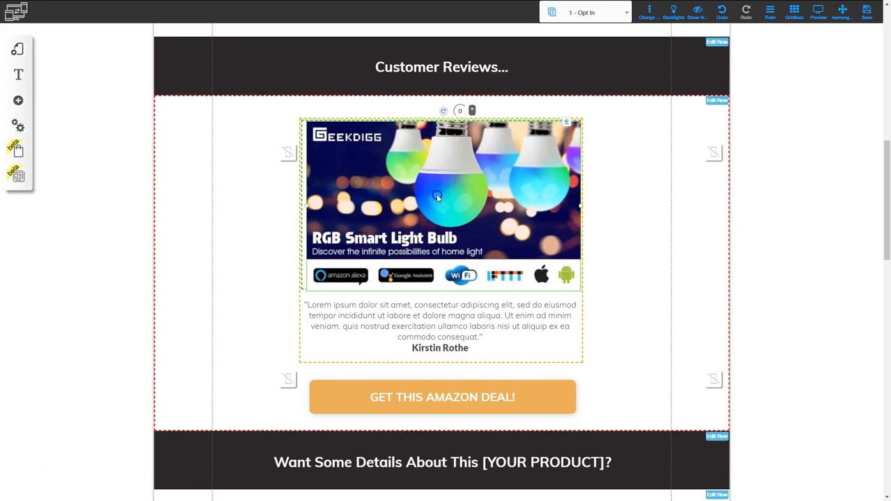
left_click_drag(435, 195, 400, 167)
- Switch to the Notepad notes, copy the customer review paragraph under "Review:", and return to the page editor
scroll(417, 314, "down", 2)
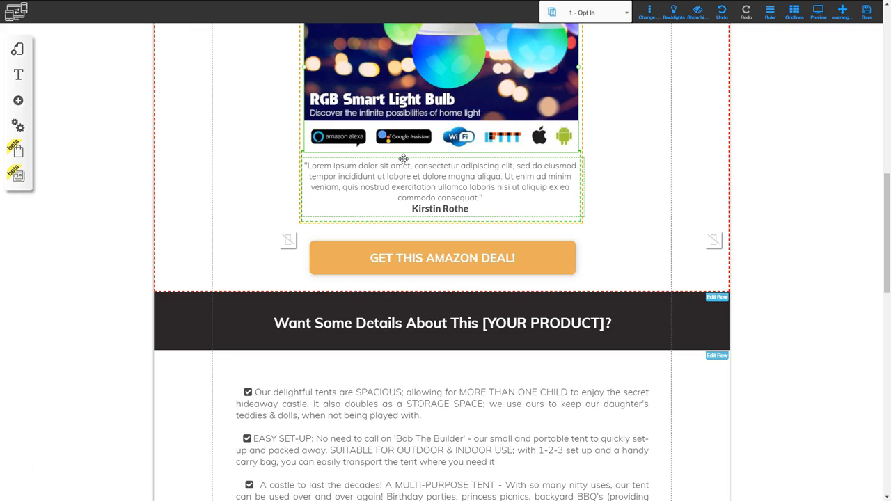
key("alt+Tab")
key("Tab")
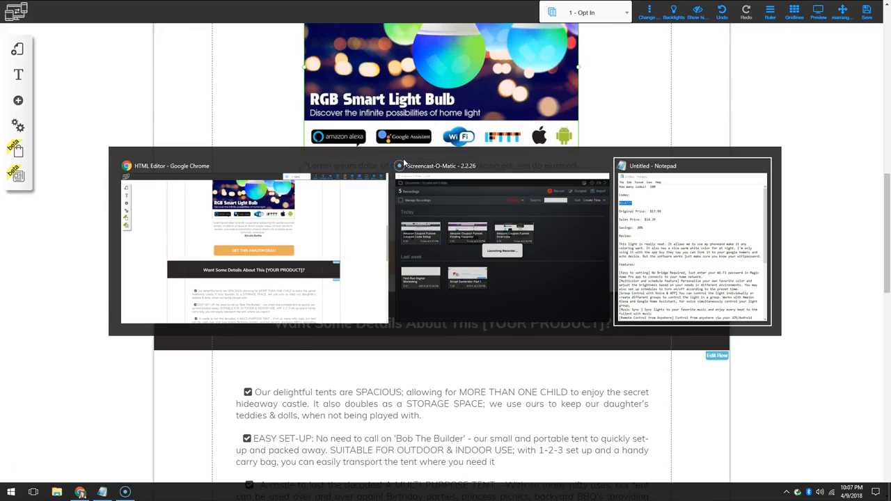
left_click_drag(527, 44, 755, 38)
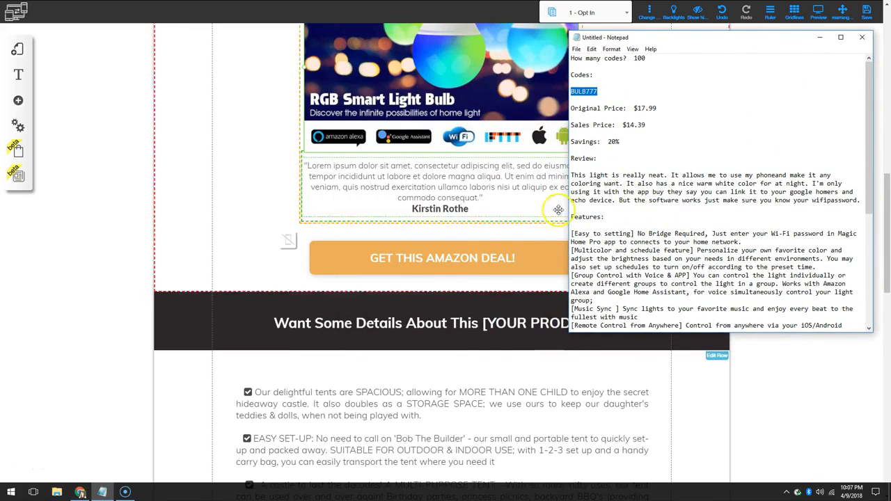
left_click_drag(571, 175, 827, 203)
key("ctrl+c")
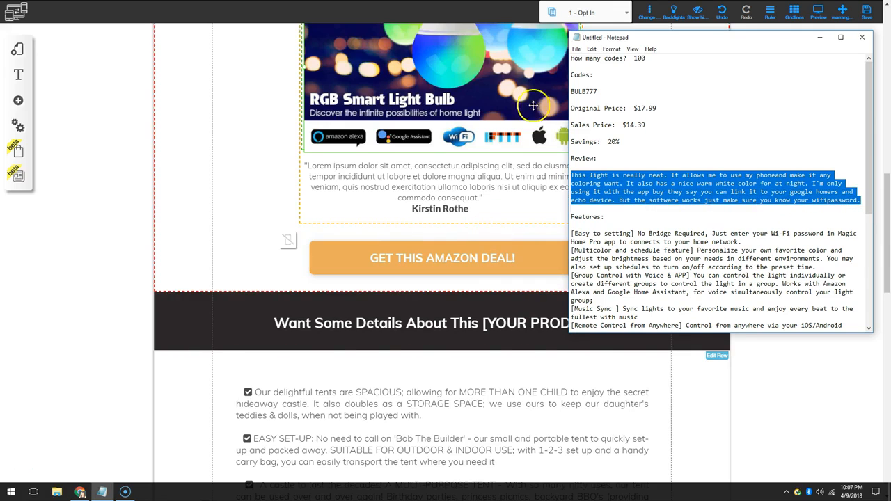
left_click(820, 37)
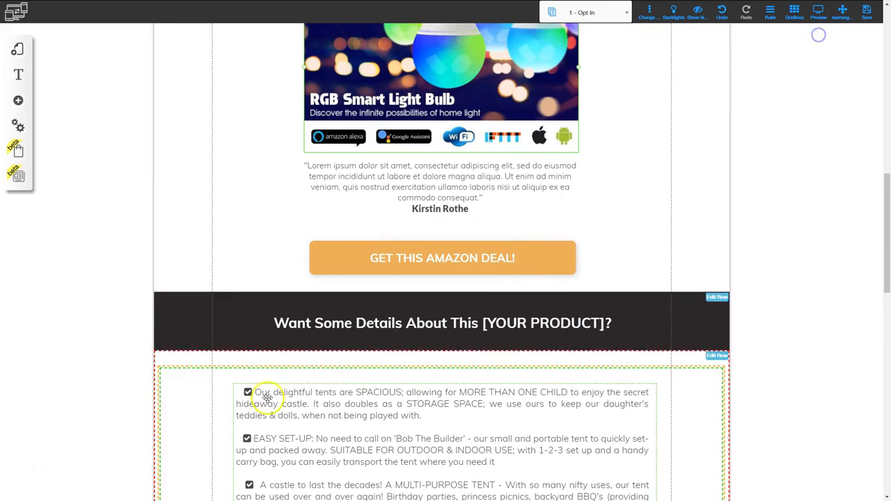
- Replace the Lorem ipsum testimonial between the quotation marks with the copied light bulb review
triple_click(353, 176)
left_click_drag(306, 165, 479, 198)
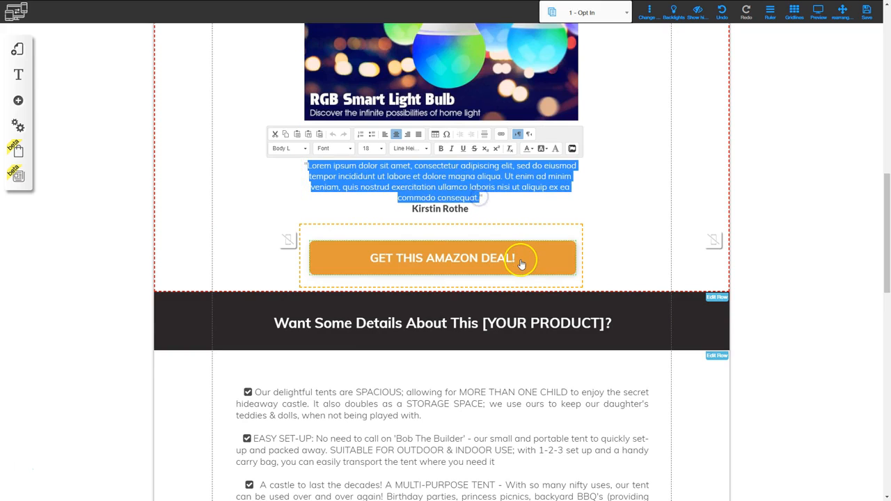
key("ctrl+v")
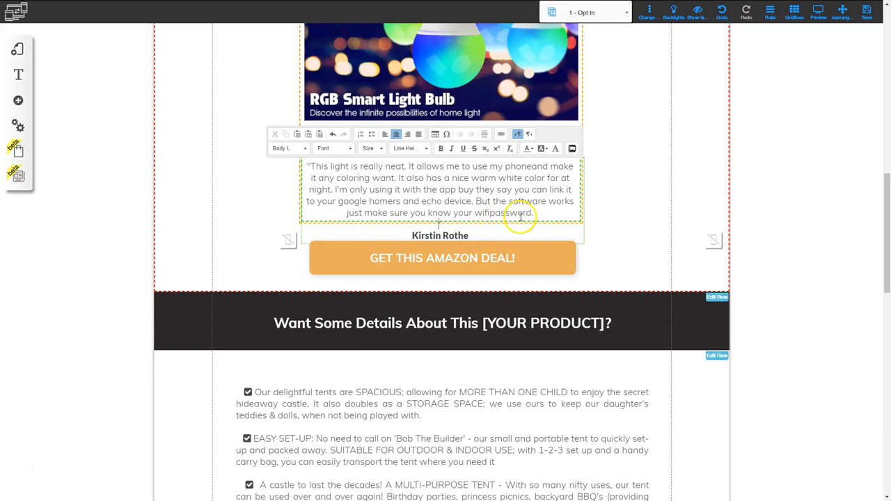
left_click(514, 230)
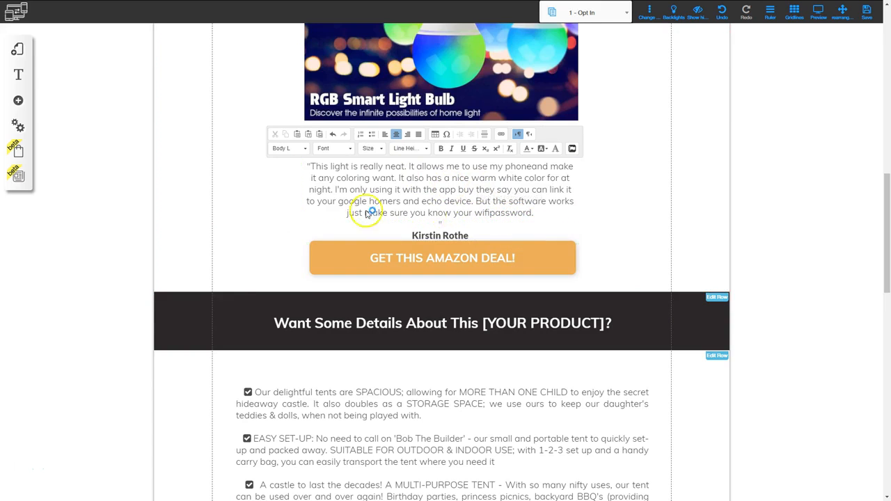
- Extend the review text's container downward to fit the longer text and align the text block inside it beneath the banner
left_click(640, 185)
left_click_drag(432, 184, 465, 183)
left_click(324, 193)
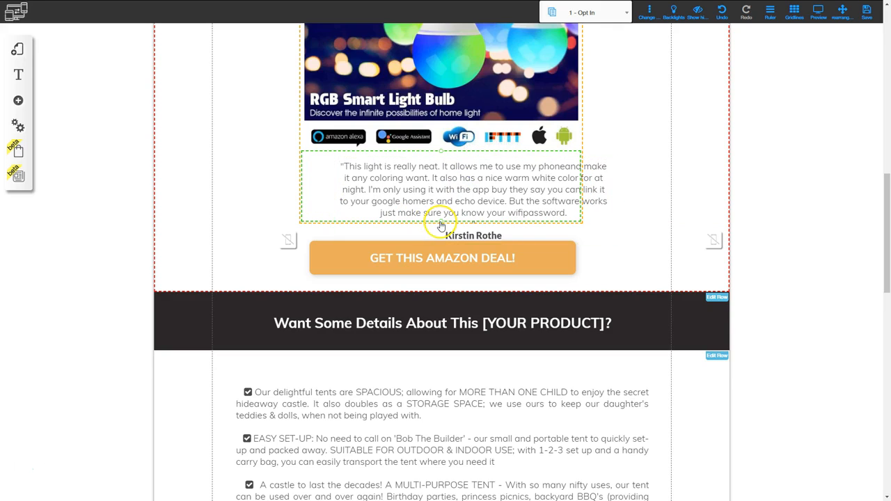
left_click_drag(441, 223, 441, 252)
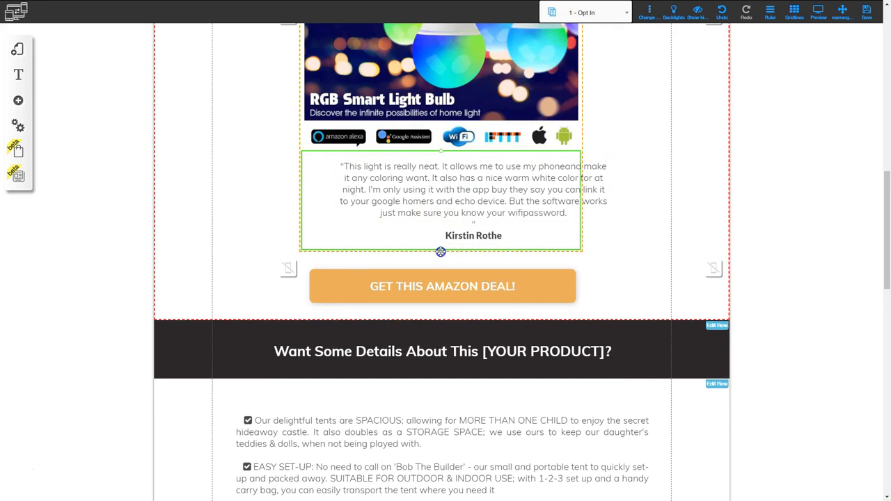
left_click(473, 185)
left_click_drag(472, 184, 434, 183)
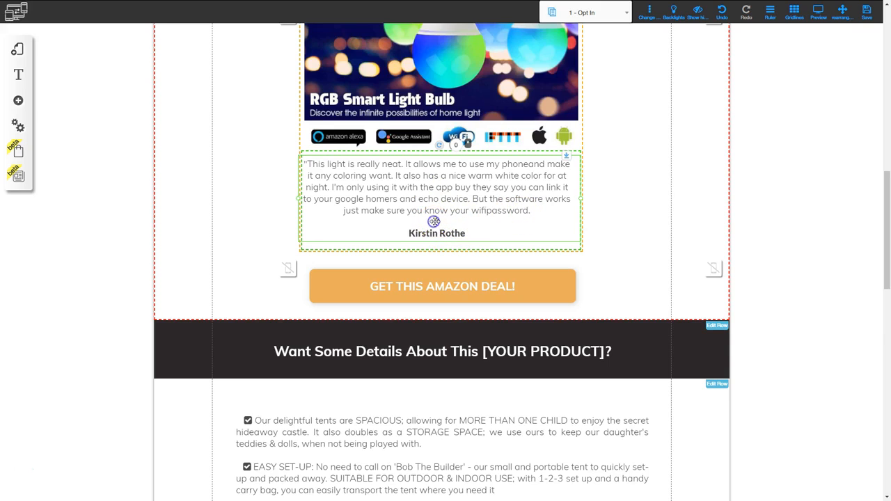
- Bring the closing quotation mark up to the end of the review and replace the reviewer's name with "Verified Purchase"
left_click(435, 221)
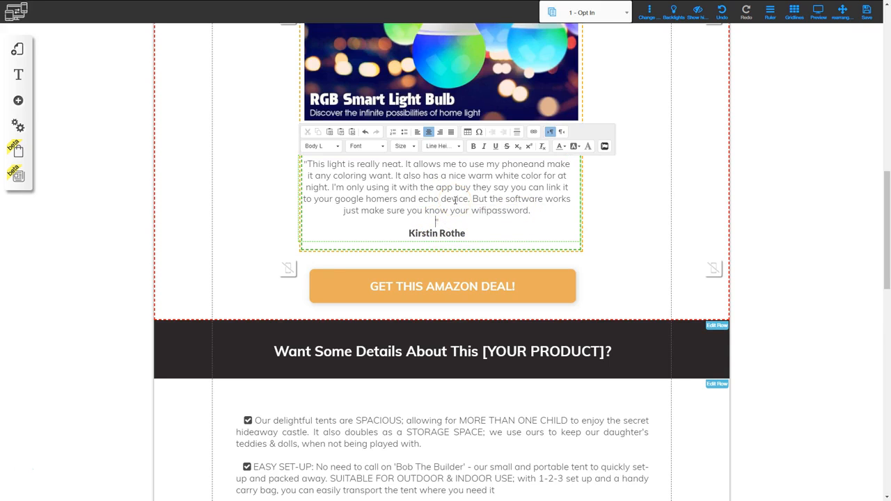
left_click(515, 233)
left_click(523, 213)
key("Delete")
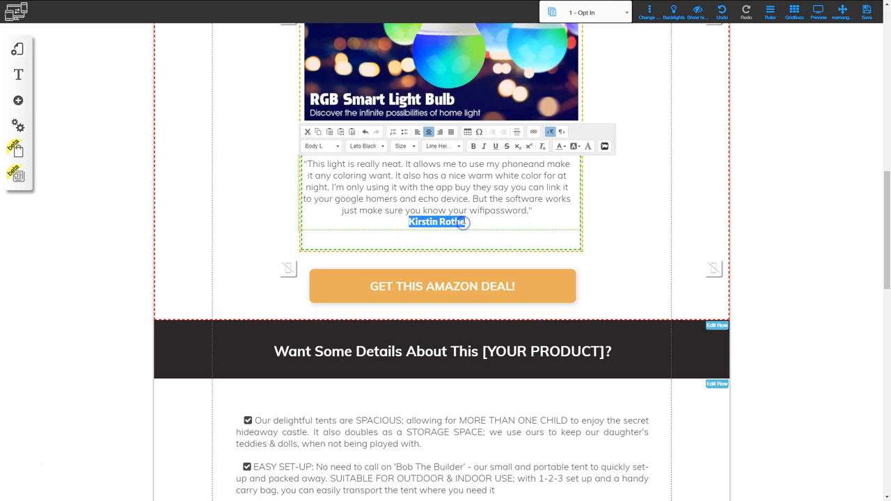
type("V")
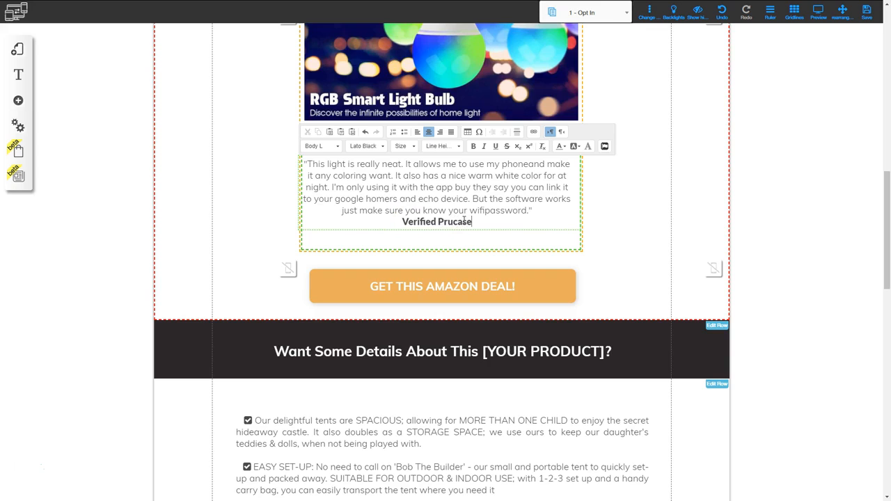
type("erified Purchase")
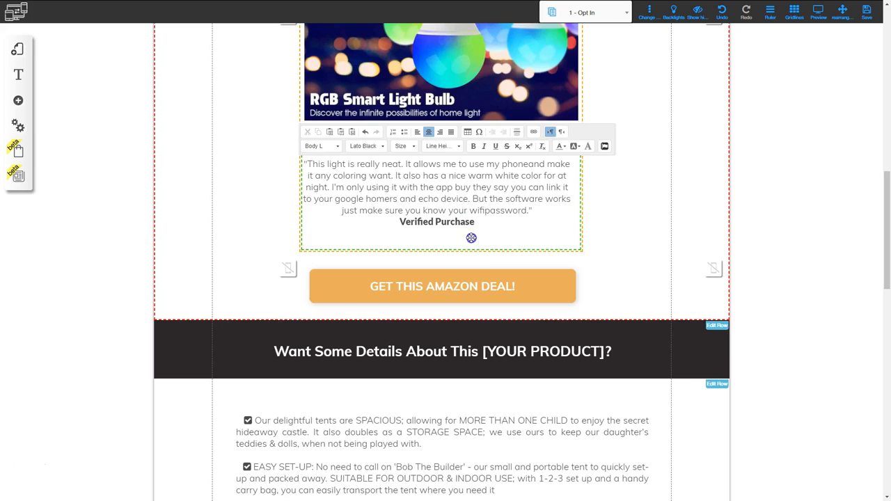
- Shorten the review text's container from its lower edge so it ends just below "Verified Purchase"
left_click(437, 246)
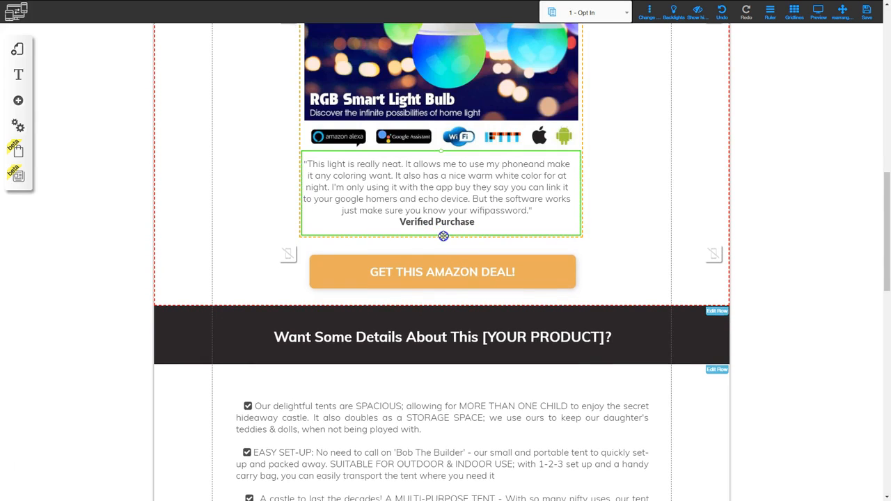
left_click(525, 263)
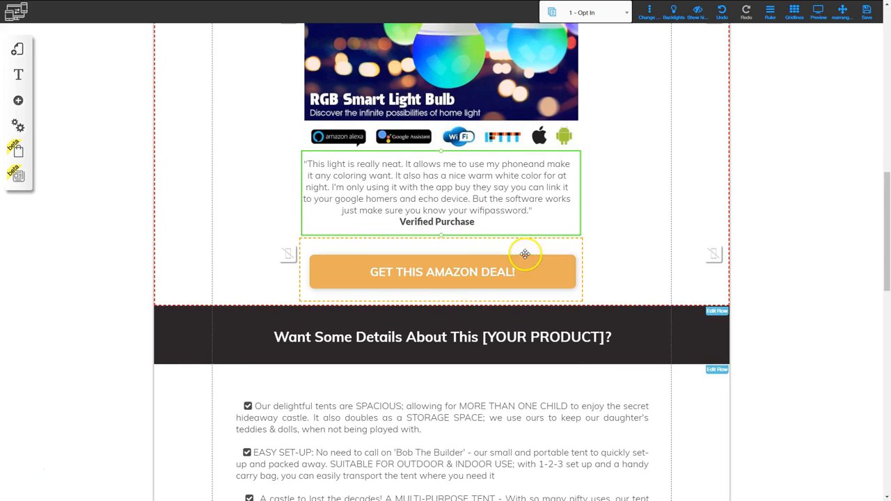
left_click(533, 209)
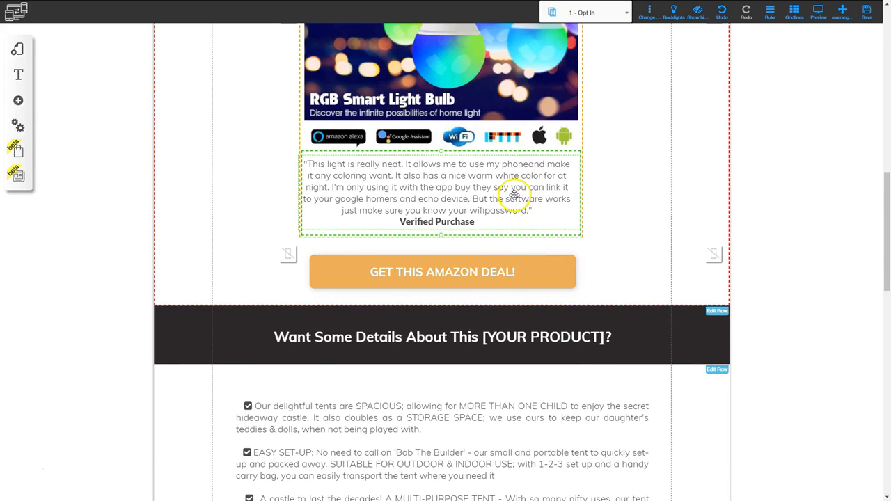
scroll(514, 193, "up", 2)
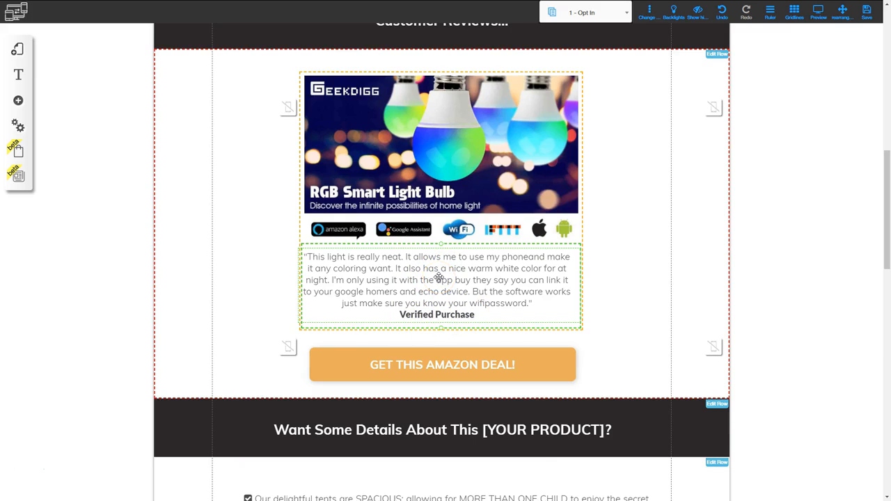
scroll(441, 229, "down", 5)
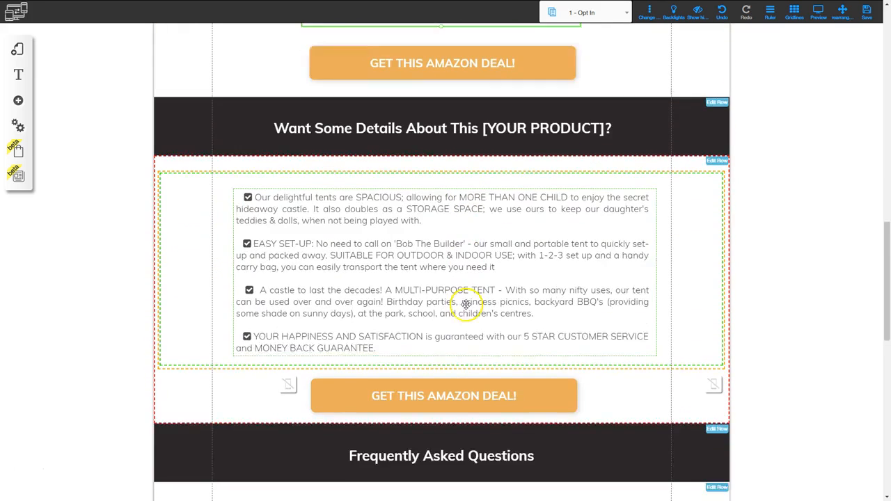
left_click(339, 183)
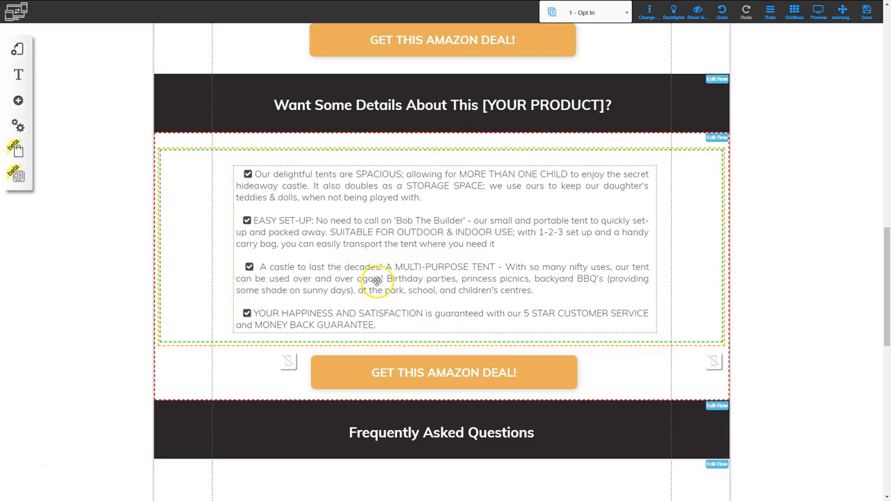
key("alt+Tab")
key("alt+Tab")
key("alt+Tab")
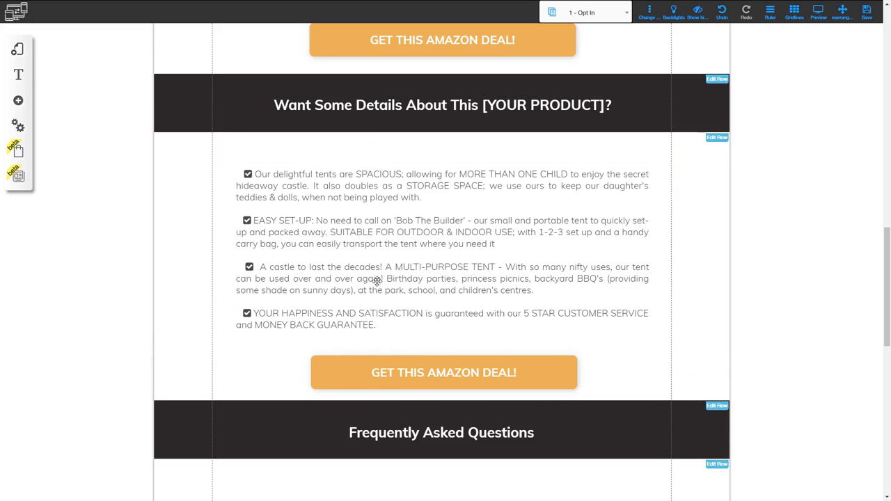
left_click(378, 276)
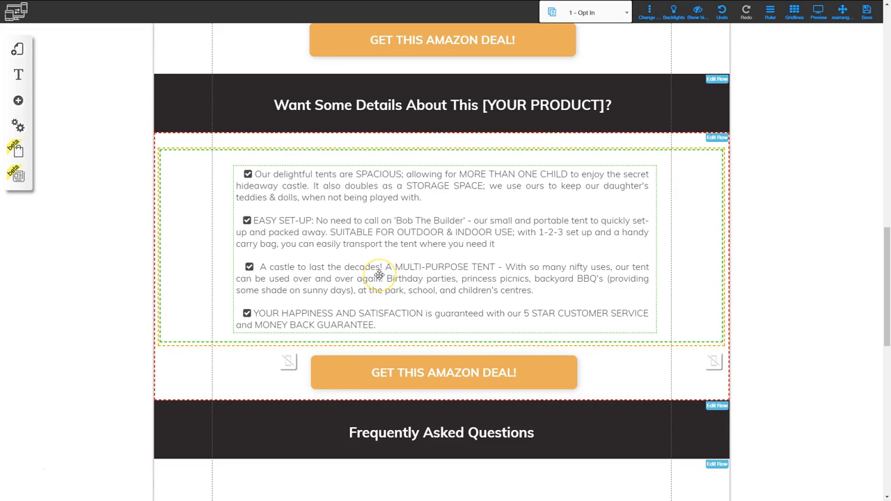
- Switch to the Amazon product page and copy "Smart Light Bulb Work With Alexa" from the product title
key("F11")
left_click(383, 7)
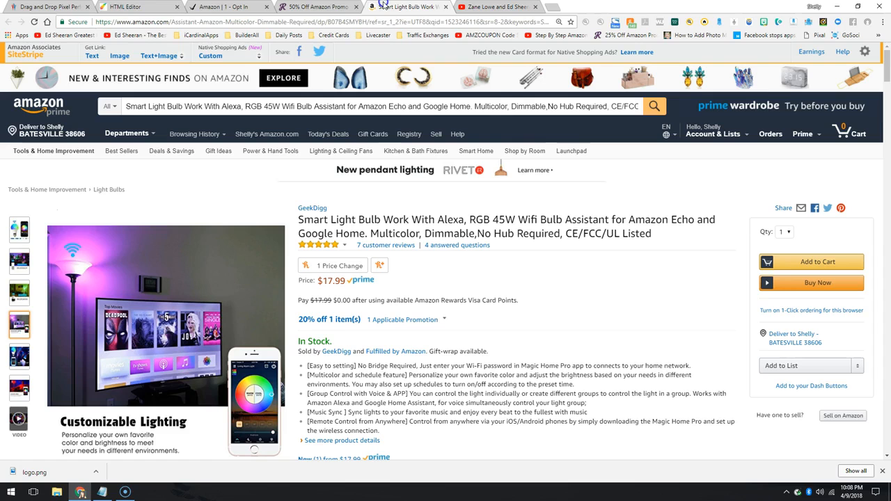
key("F11")
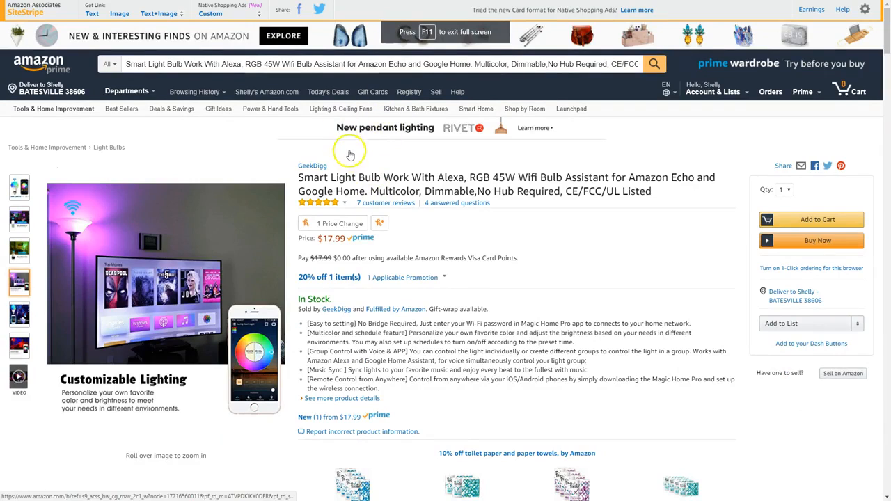
left_click_drag(294, 172, 396, 180)
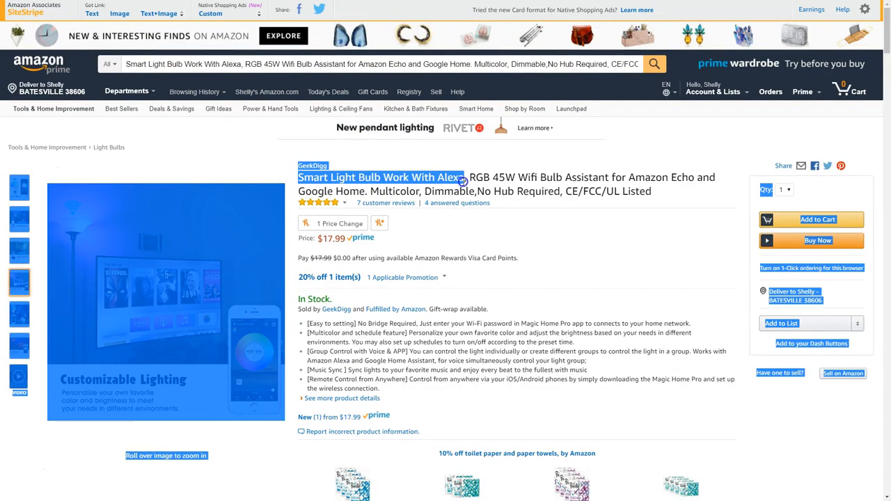
left_click_drag(463, 180, 463, 179)
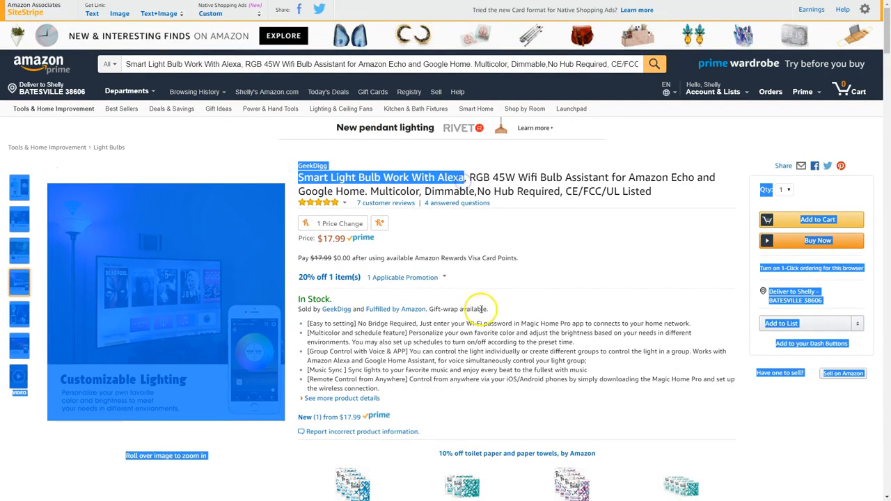
left_click(383, 170)
left_click_drag(296, 175, 465, 180)
key("ctrl+c")
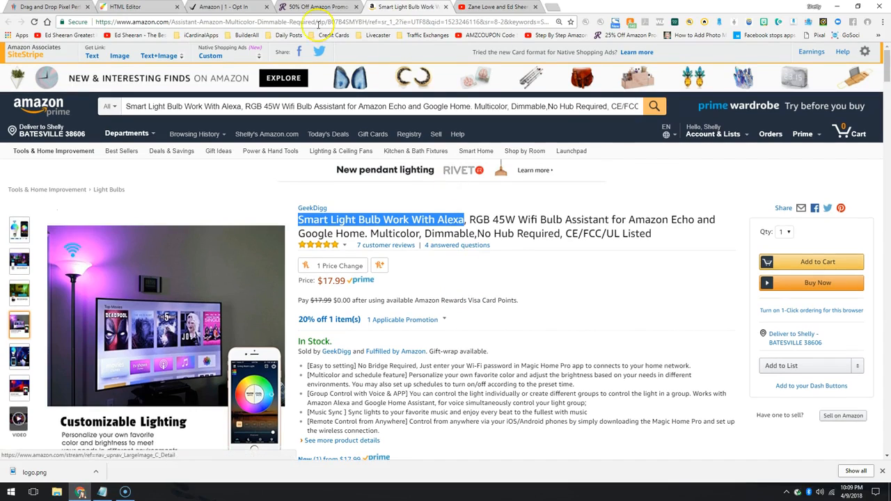
- Return to the page editor and replace the "Want Some Details About This [YOUR PRODUCT]?" heading with the copied product title
left_click(126, 7)
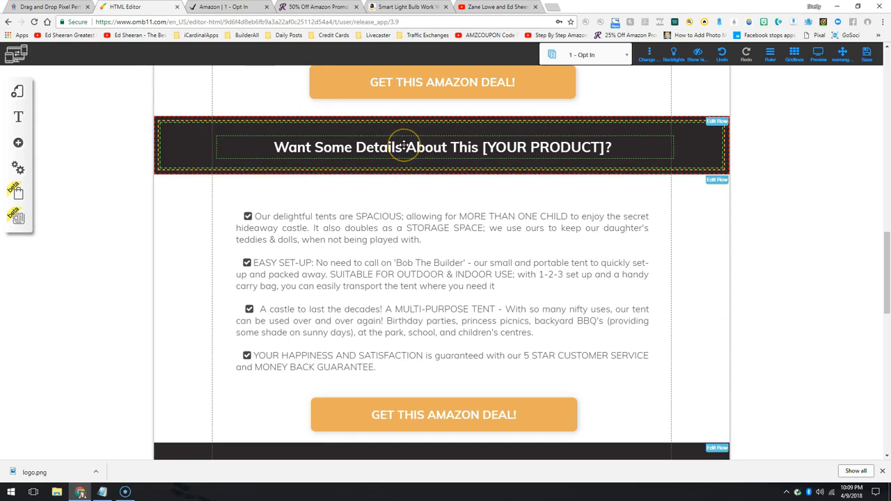
key("F11")
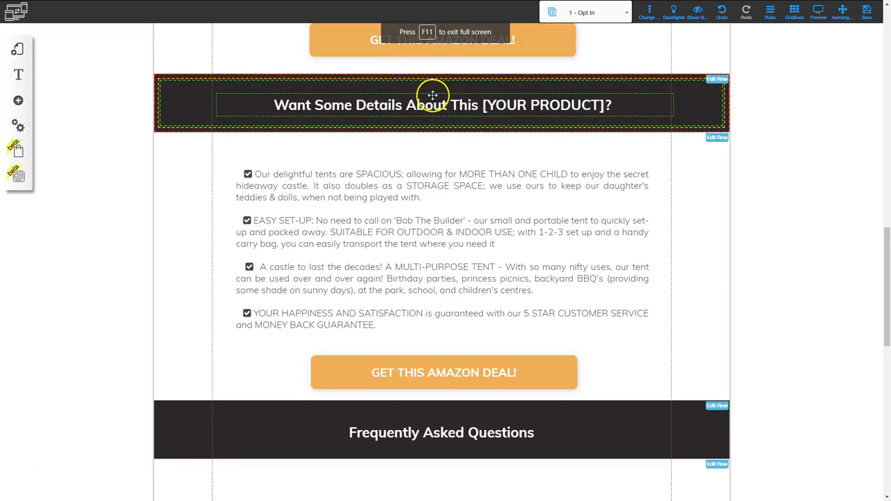
left_click(281, 104)
triple_click(281, 104)
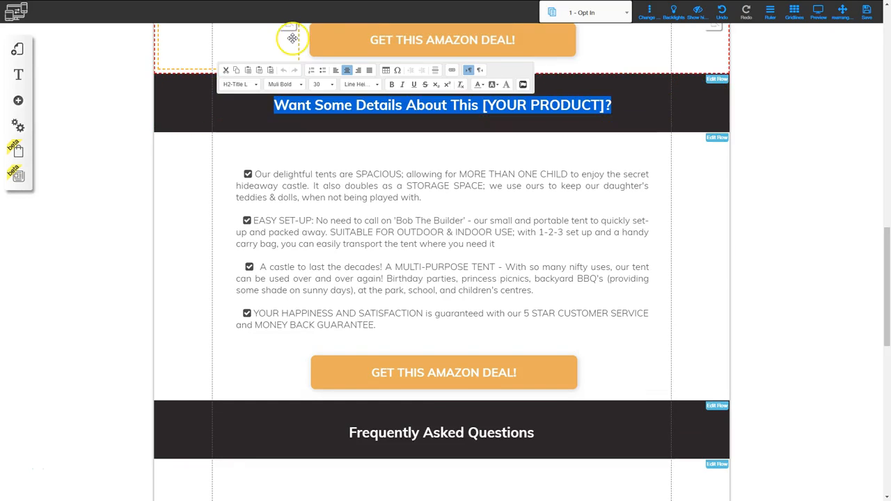
key("ctrl+v")
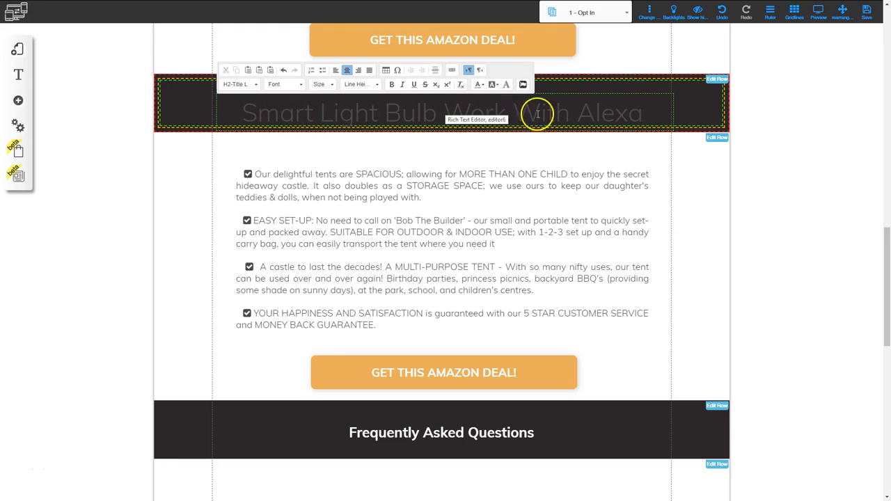
- Make the "Smart Light Bulb Work With Alexa" heading white and bold
triple_click(397, 114)
left_click(481, 84)
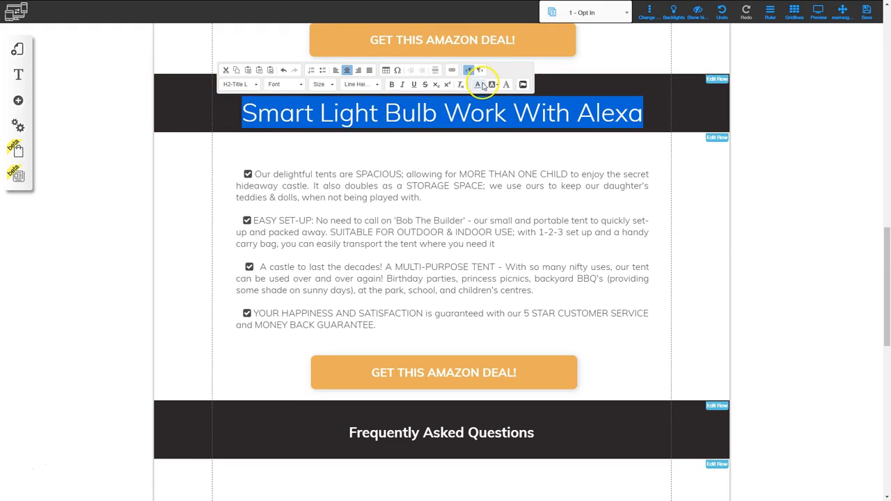
left_click(495, 114)
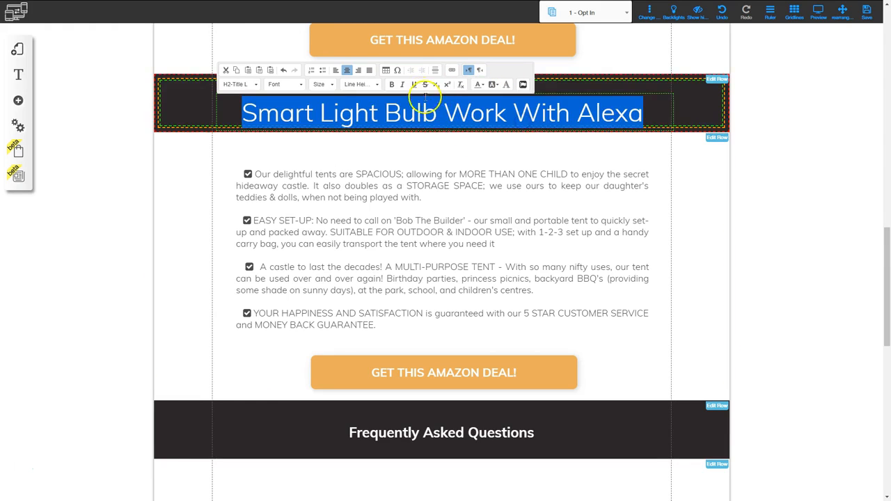
left_click(391, 84)
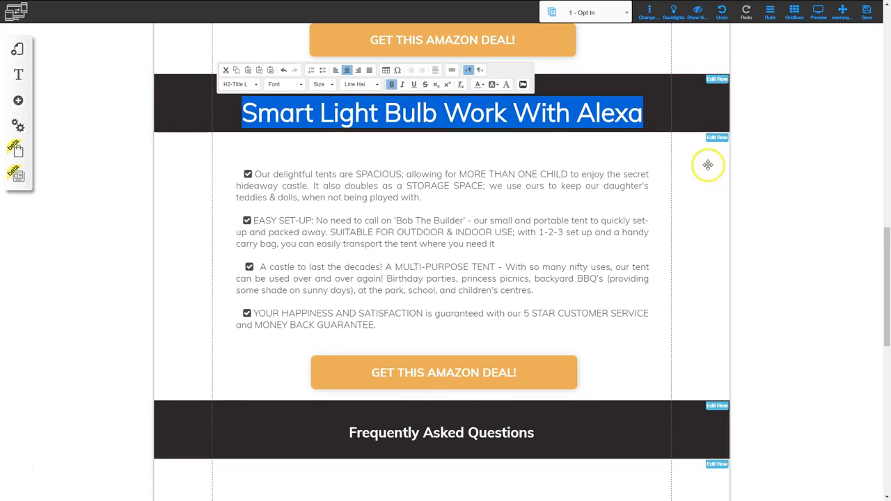
left_click(743, 162)
- Move the product title heading up within its dark band and center the element horizontally
left_click(449, 105)
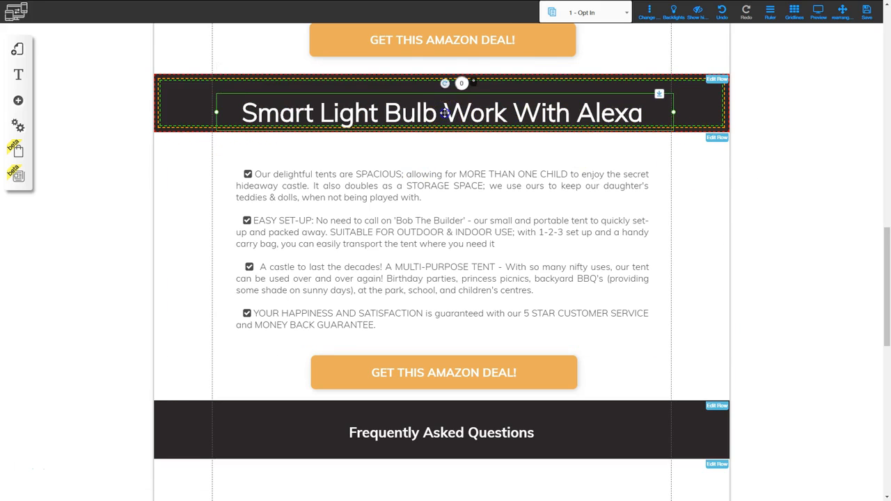
left_click_drag(444, 106, 445, 105)
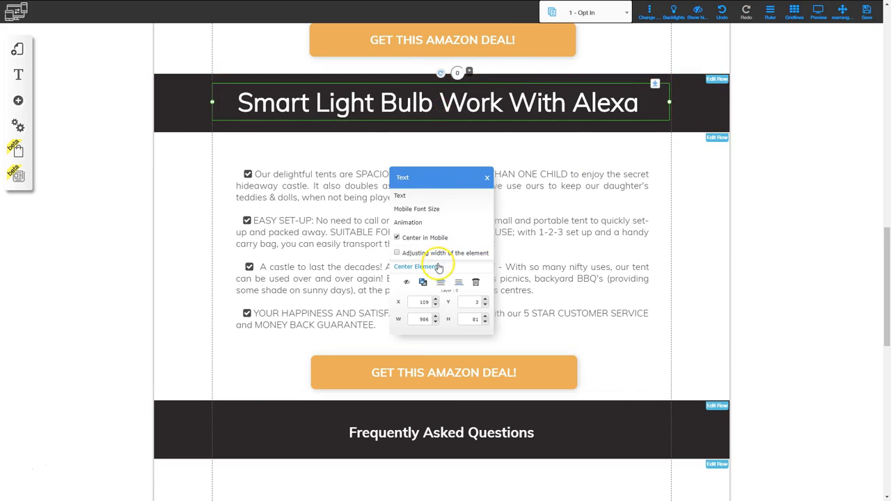
left_click(783, 211)
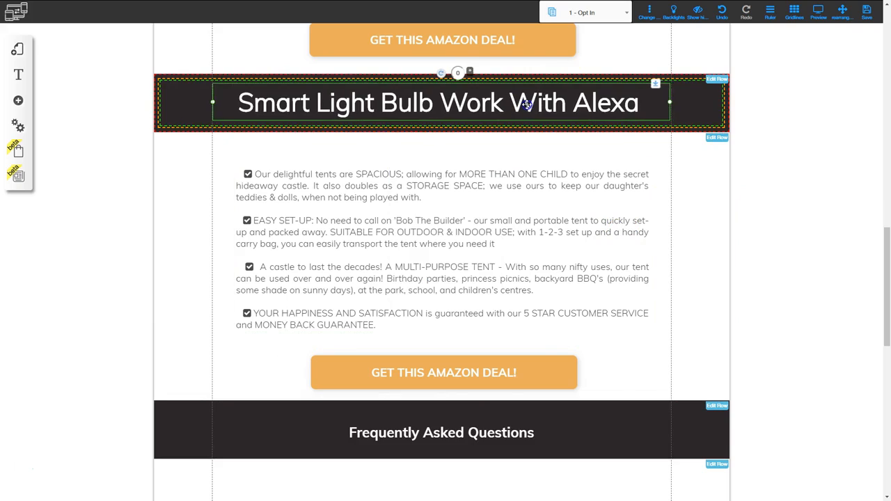
left_click(835, 170)
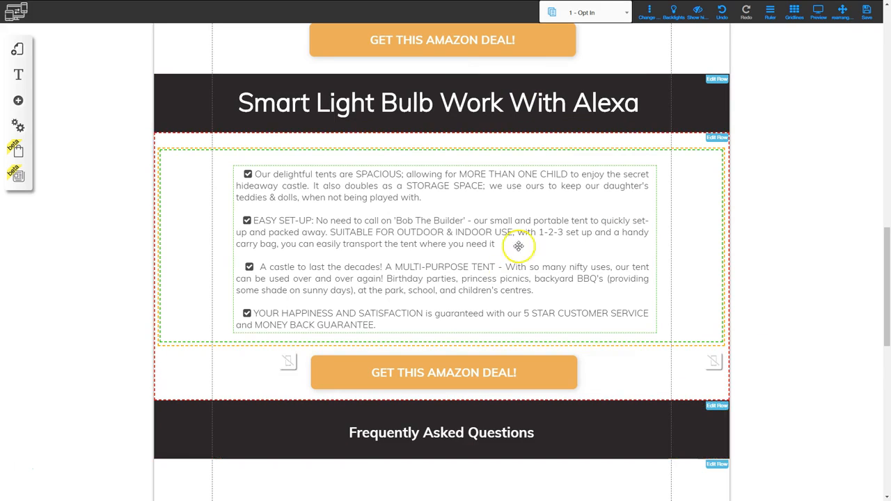
left_click(415, 214)
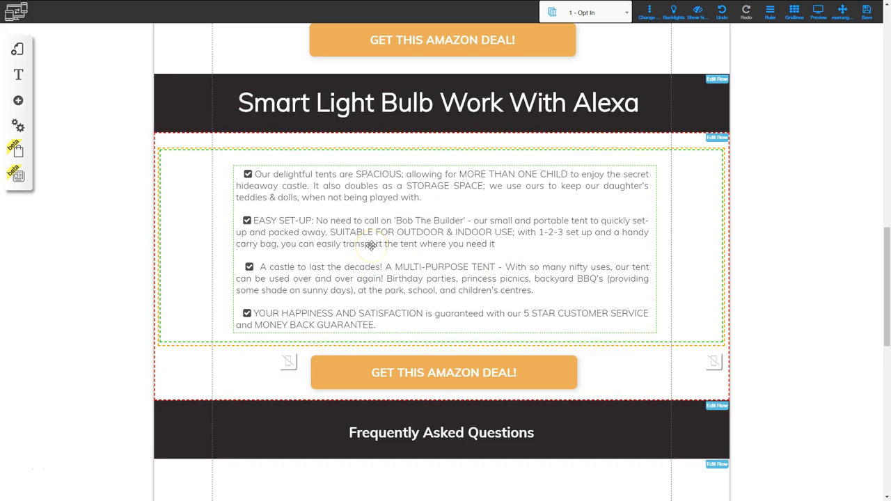
key("F11")
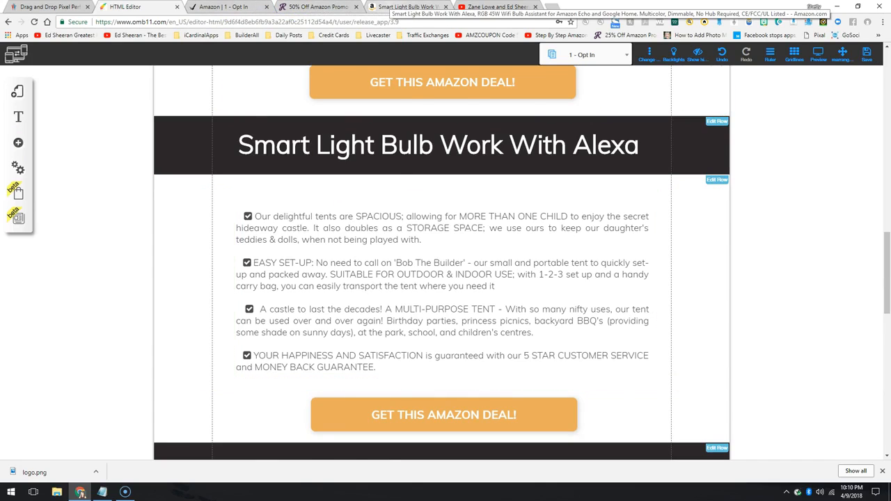
left_click(404, 7)
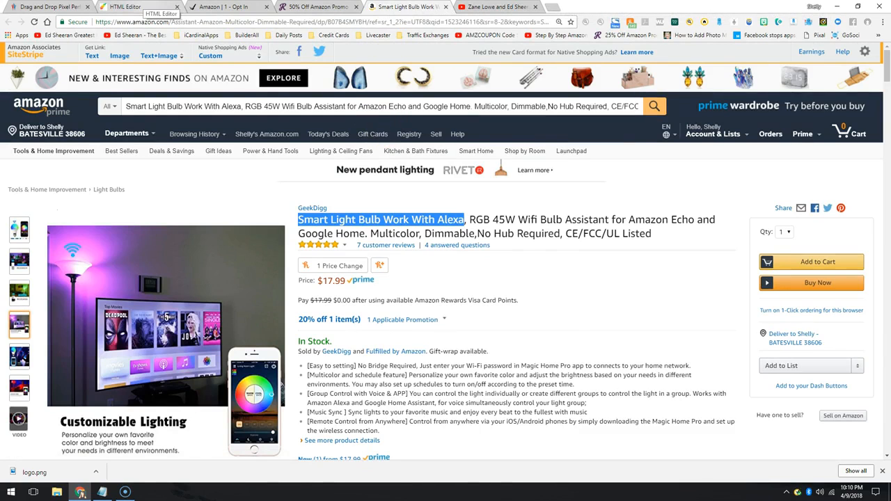
left_click(154, 7)
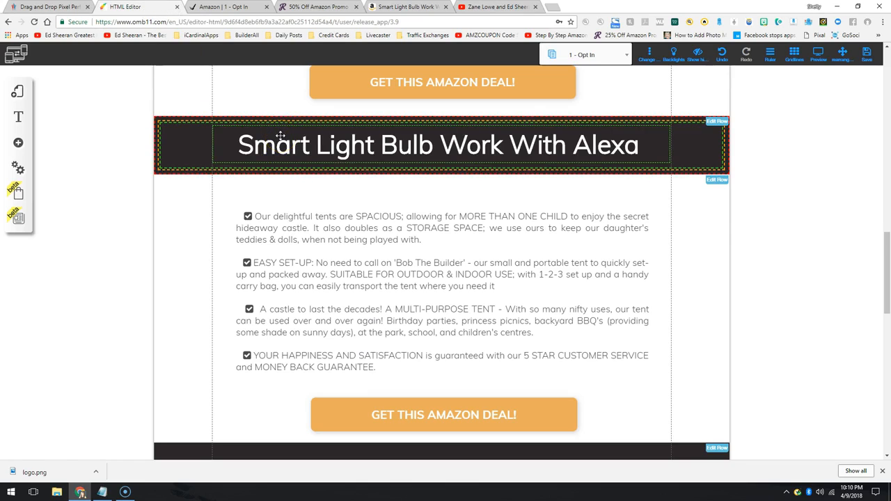
key("F11")
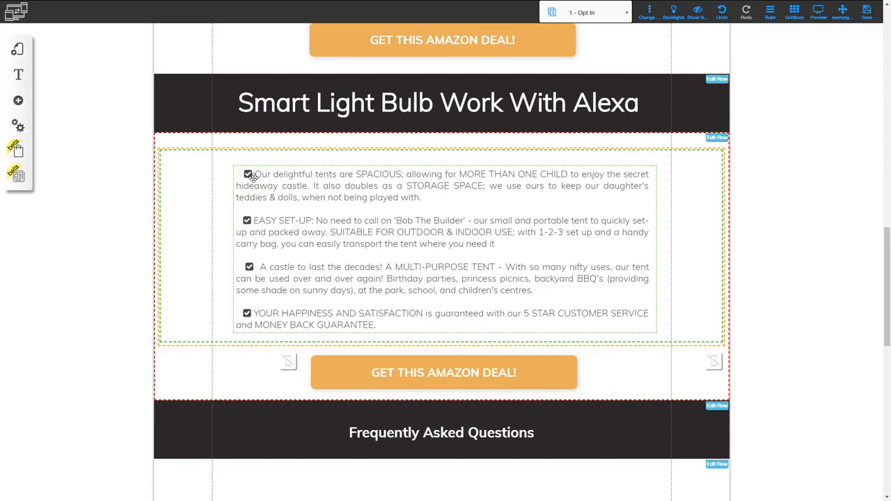
- Switch to the Notepad notes and copy all the feature paragraphs under "Features:", from "[Easy to setting]" to "[Remote Control from Anywhere]"
key("alt+Tab")
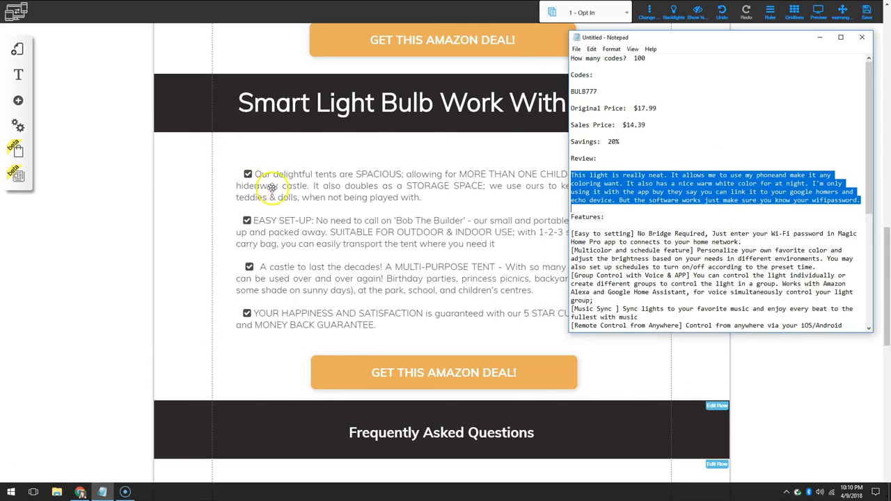
left_click(667, 185)
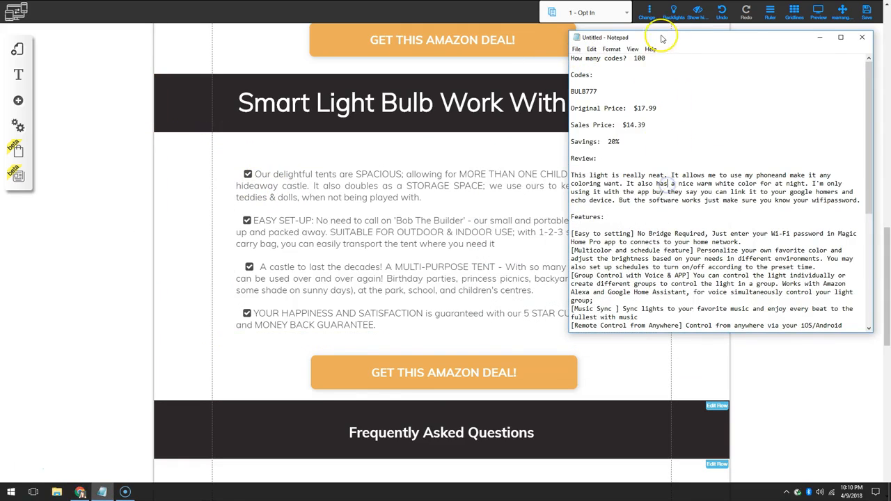
left_click_drag(661, 37, 675, 13)
scroll(682, 195, "down", 4)
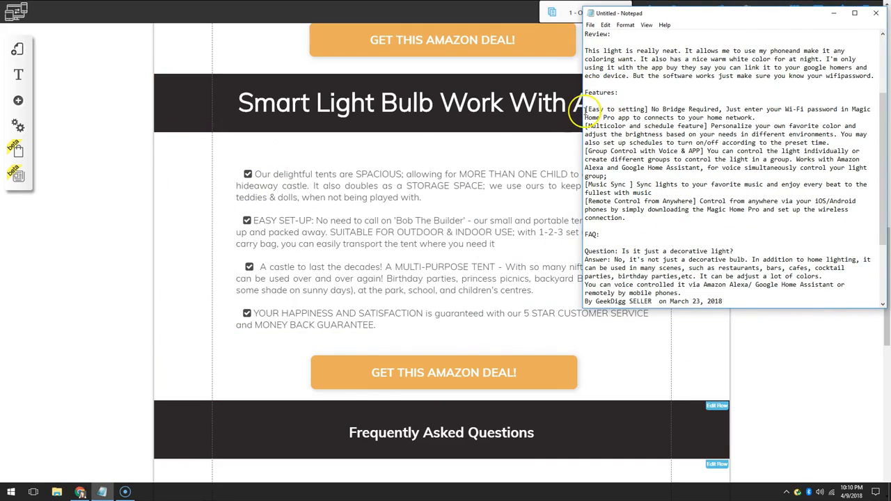
left_click_drag(585, 109, 642, 217)
key("ctrl+c")
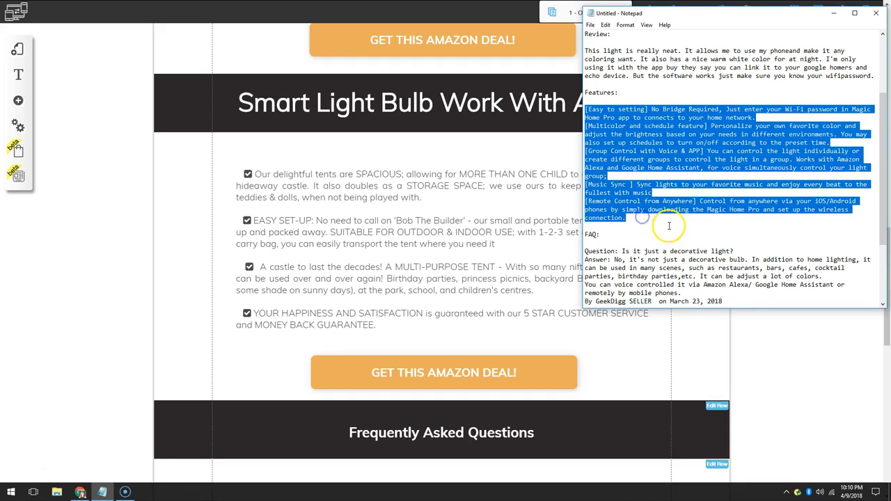
- Return to the page editor and replace the tent feature text with the copied bulb features, keeping the first check-mark icon
left_click(406, 193)
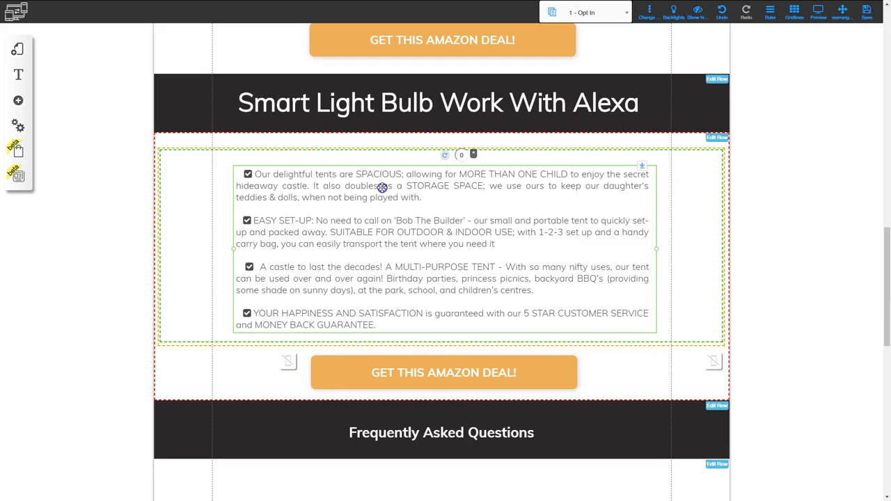
triple_click(382, 187)
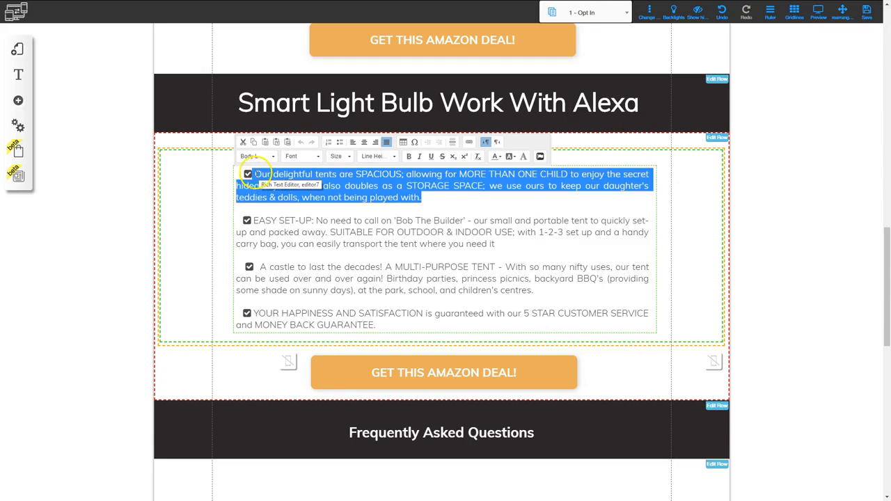
left_click(256, 174)
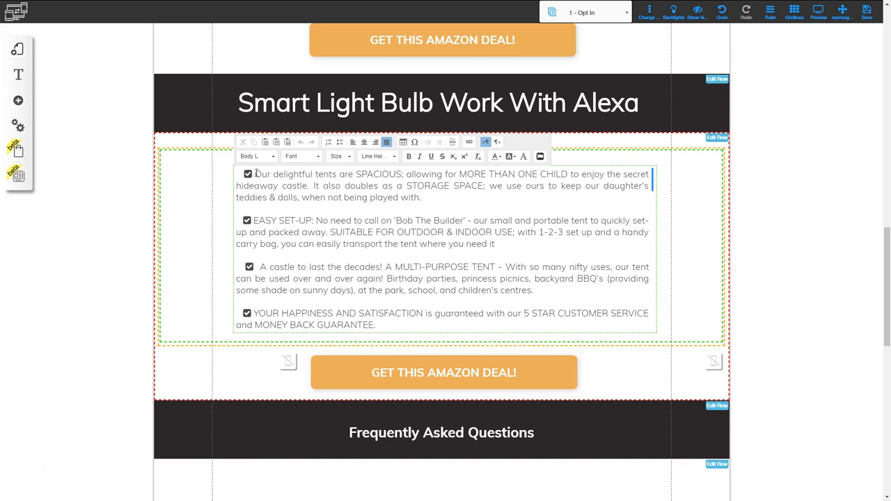
left_click_drag(257, 174, 394, 321)
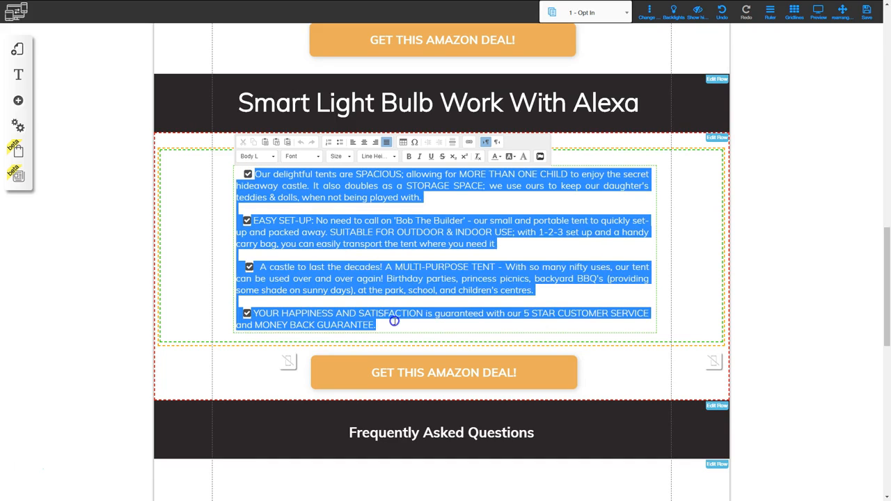
key("ctrl+v")
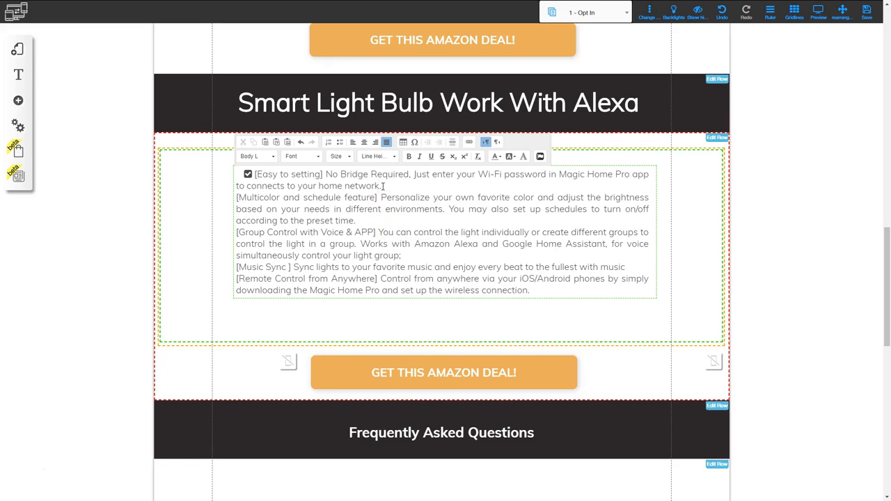
- Insert a blank line between each of the five feature paragraphs
key("Return")
left_click(362, 232)
key("Return")
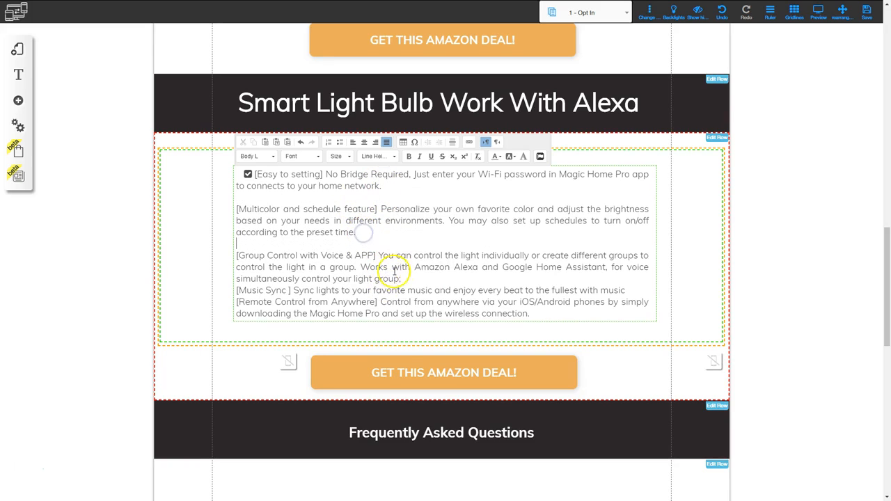
left_click(401, 279)
key("Return")
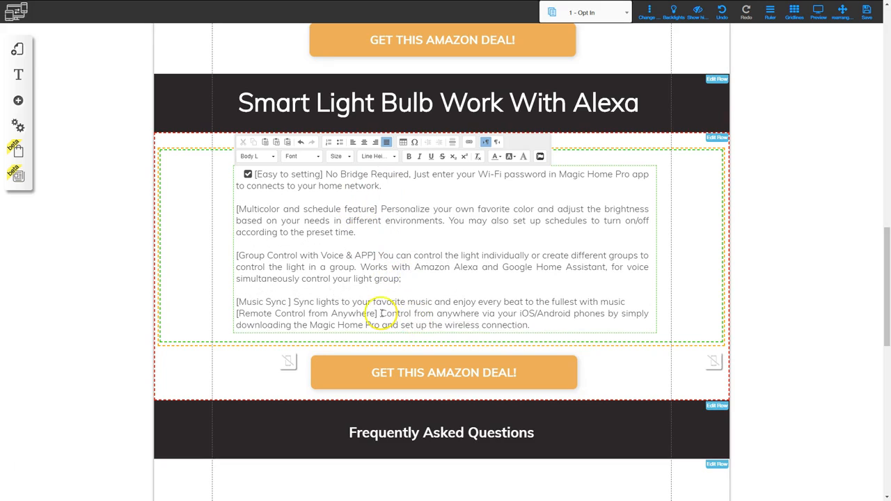
left_click(630, 301)
key("Return")
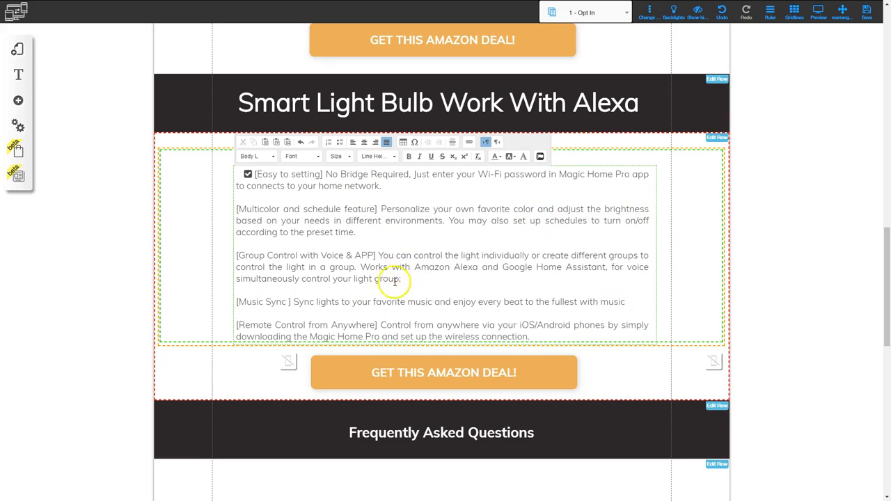
- Extend the box around the feature list downward so it encloses all the text above the order button
left_click(221, 278)
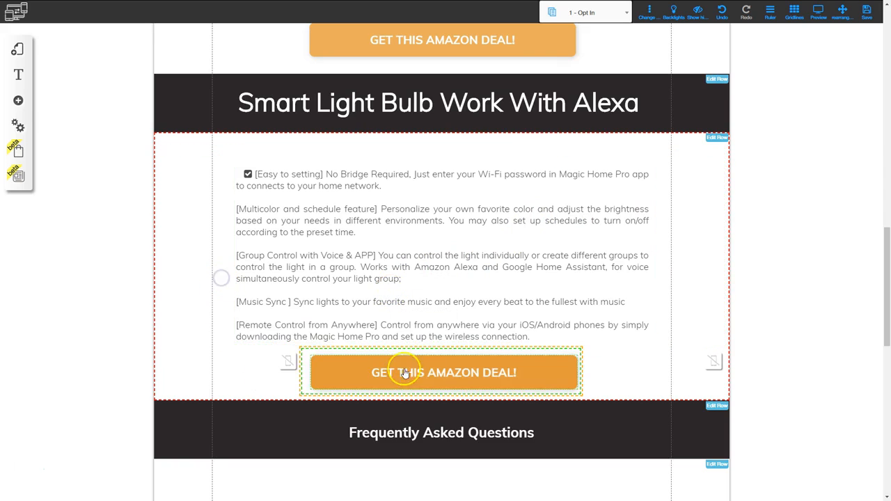
left_click(201, 298)
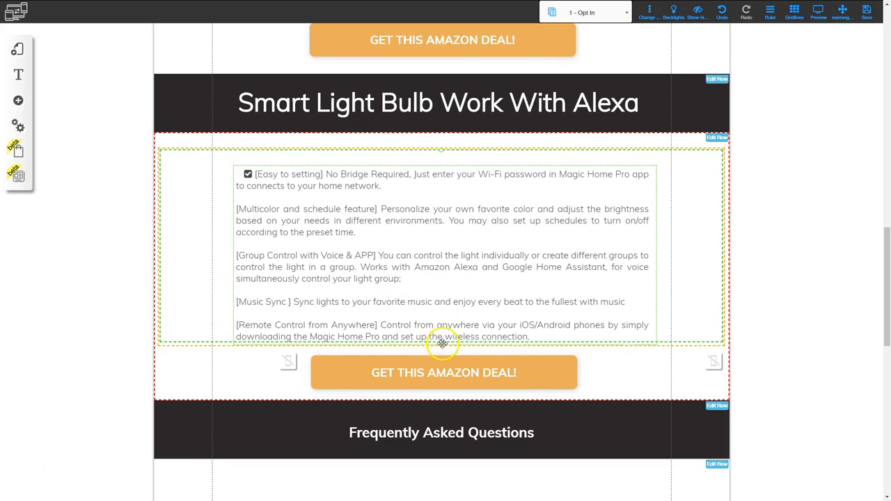
left_click_drag(441, 346, 442, 364)
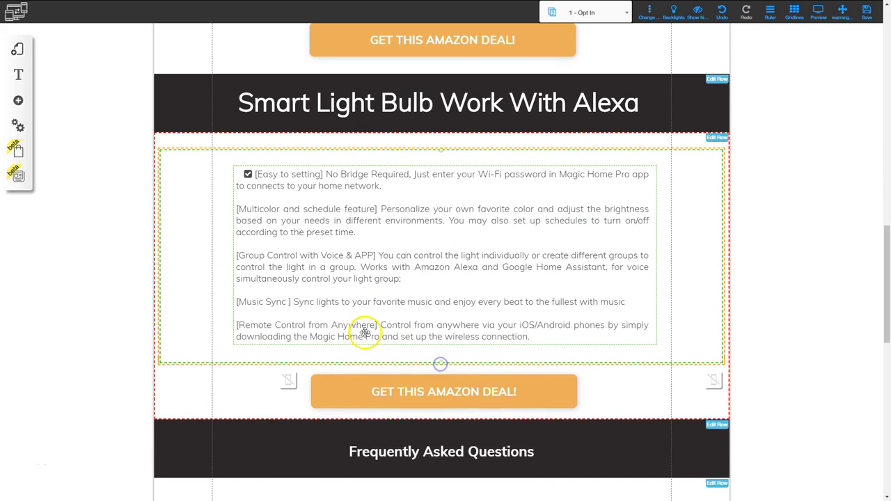
- Copy the check-mark icon beside "[Easy to setting]" and paste it before each of the other four feature paragraphs
left_click(249, 174)
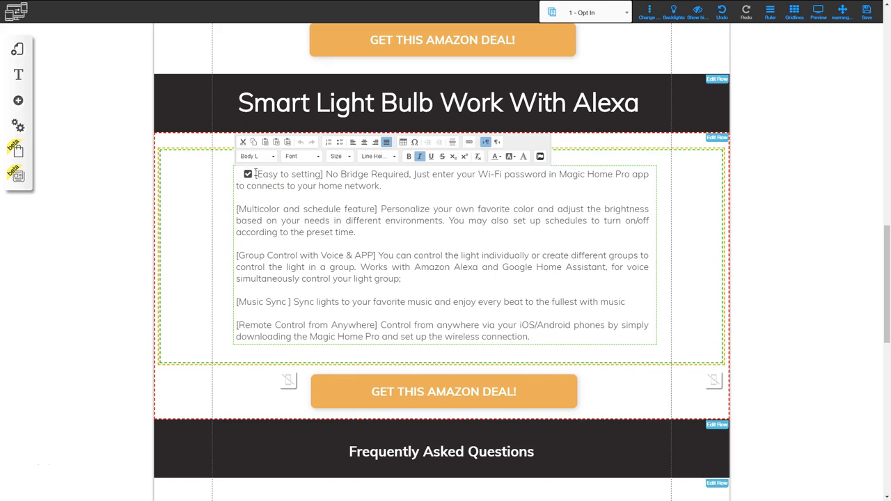
left_click(256, 174)
left_click(237, 209)
key("ctrl+v")
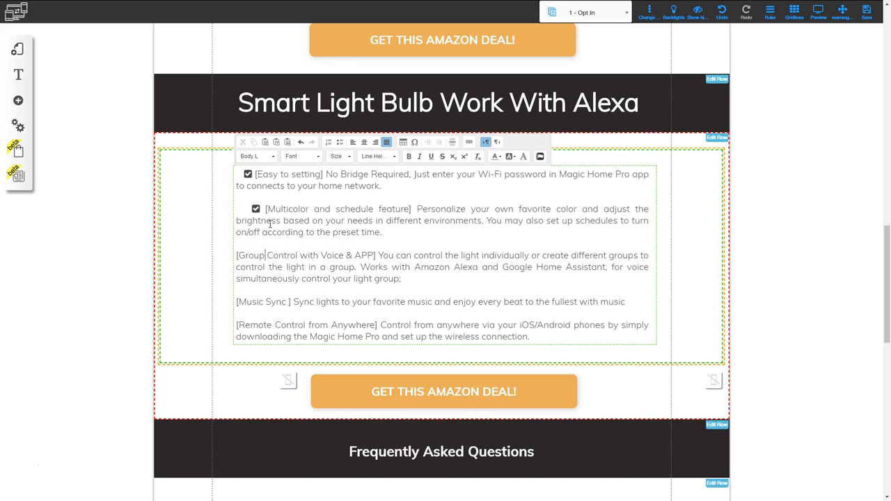
key("ctrl+v")
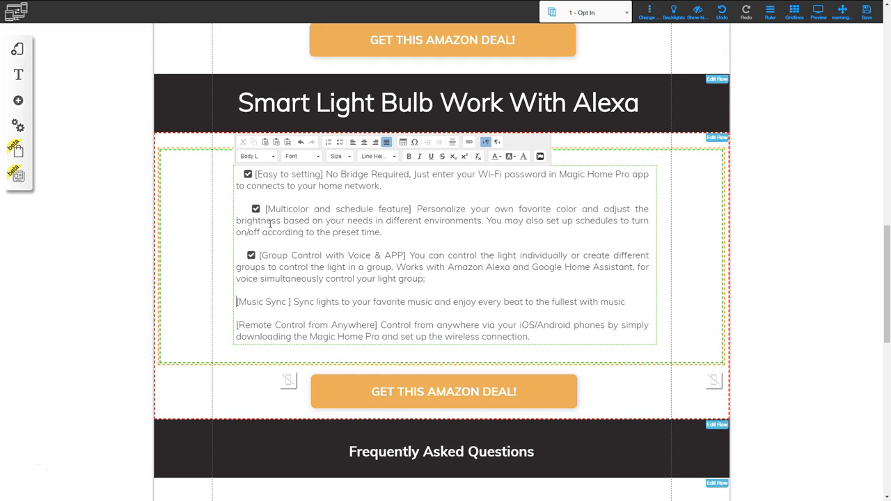
key("ctrl+v")
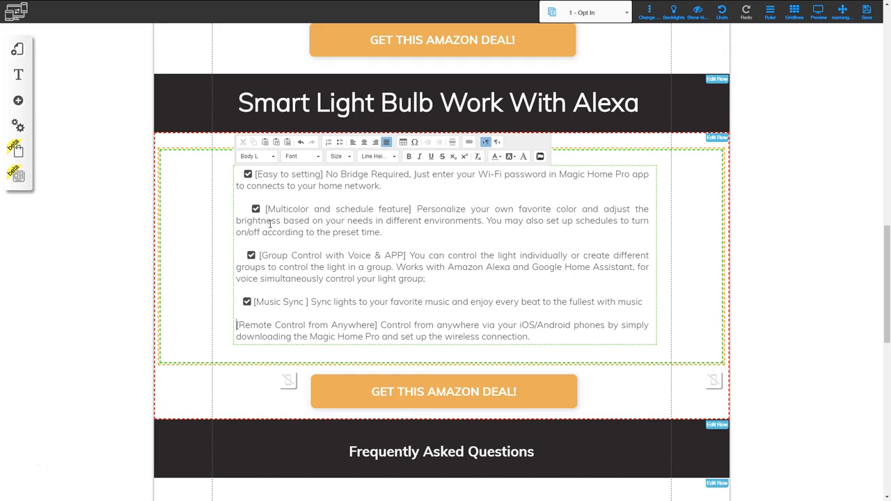
key("ctrl+v")
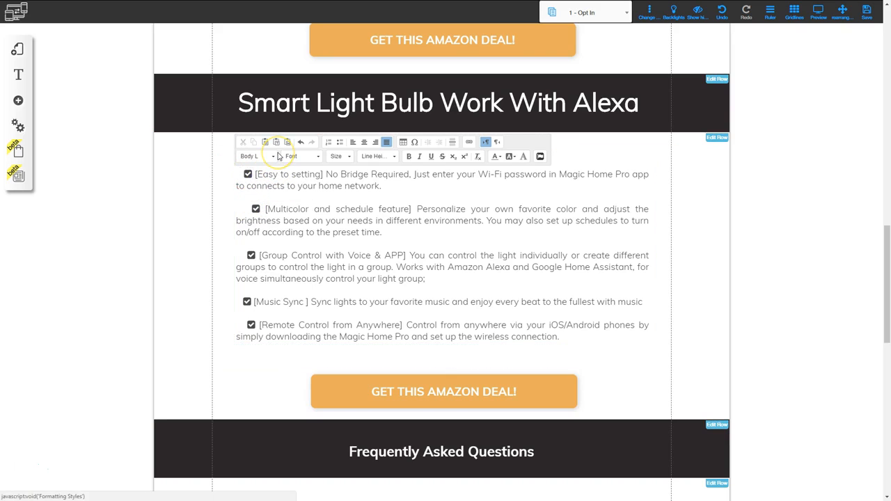
key("ctrl+v")
key("ctrl+v")
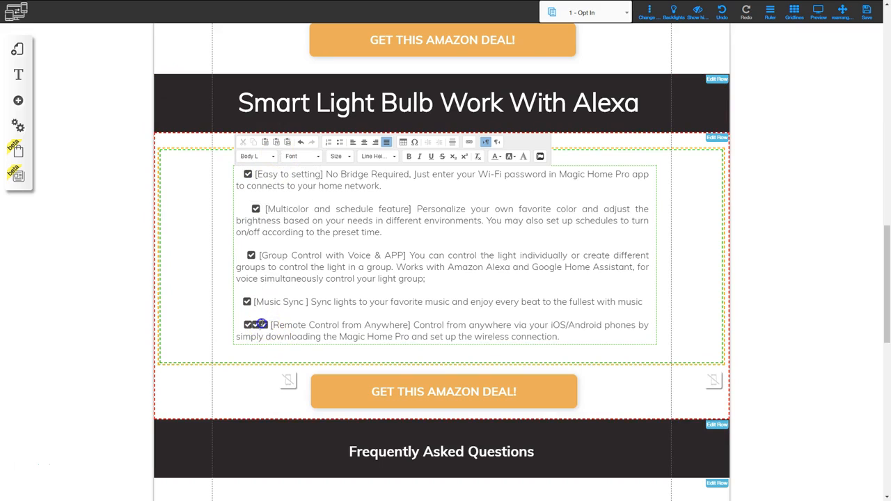
key("Return")
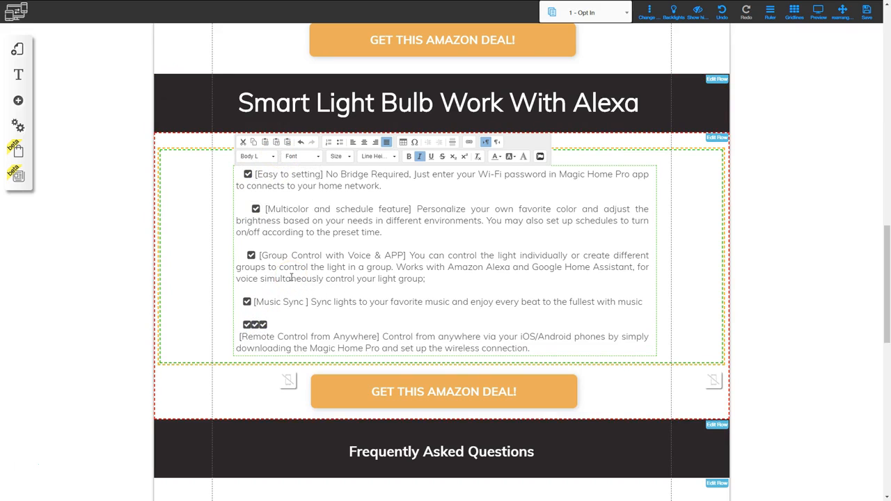
left_click(251, 324)
left_click_drag(277, 324, 273, 323)
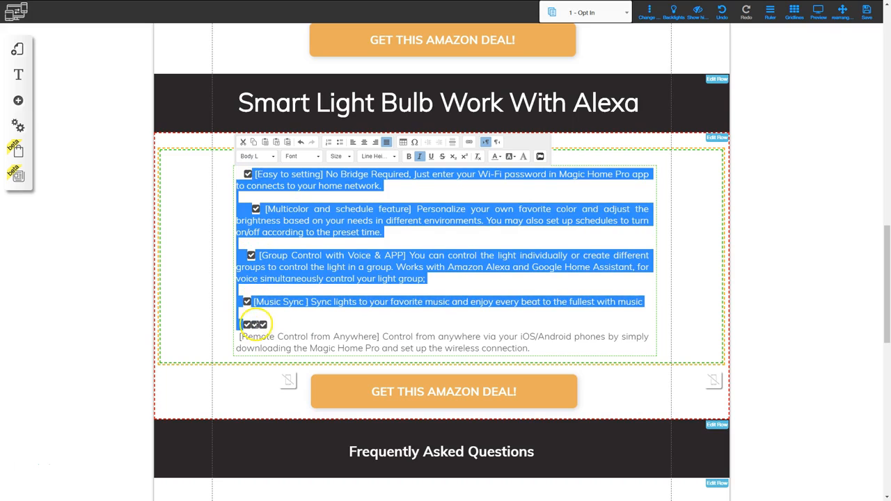
- Delete the two surplus check marks and the line break before "[Remote Control from Anywhere]"
left_click(728, 244)
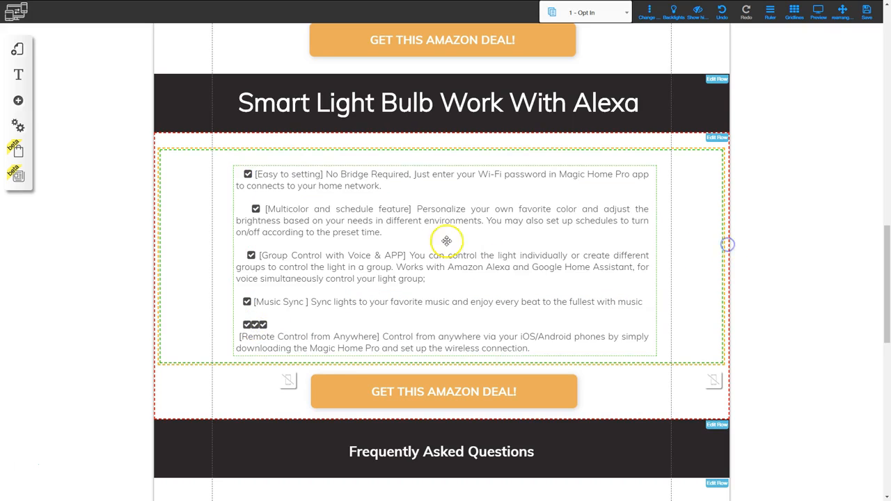
left_click(361, 238)
double_click(315, 219)
left_click(261, 326)
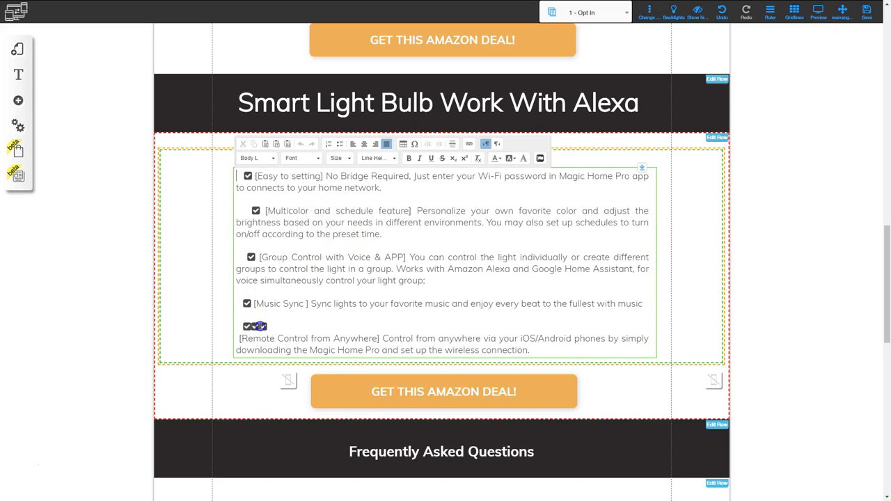
left_click(281, 296)
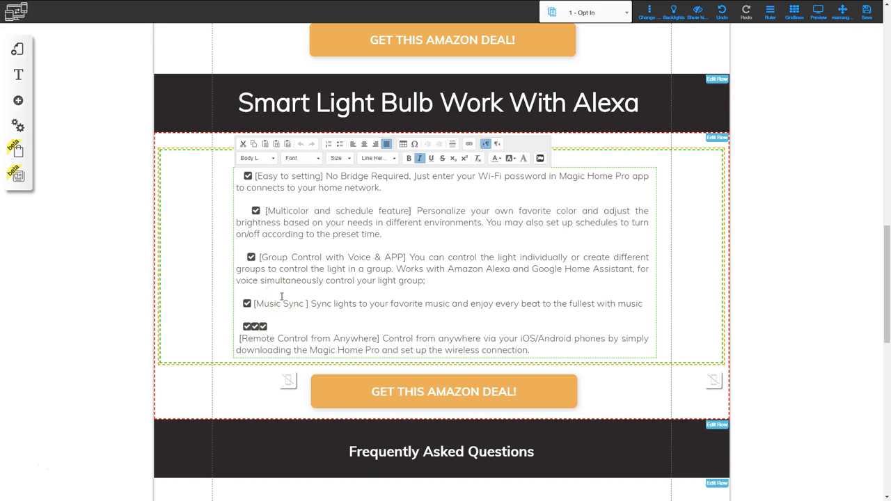
key("Delete")
key("Delete")
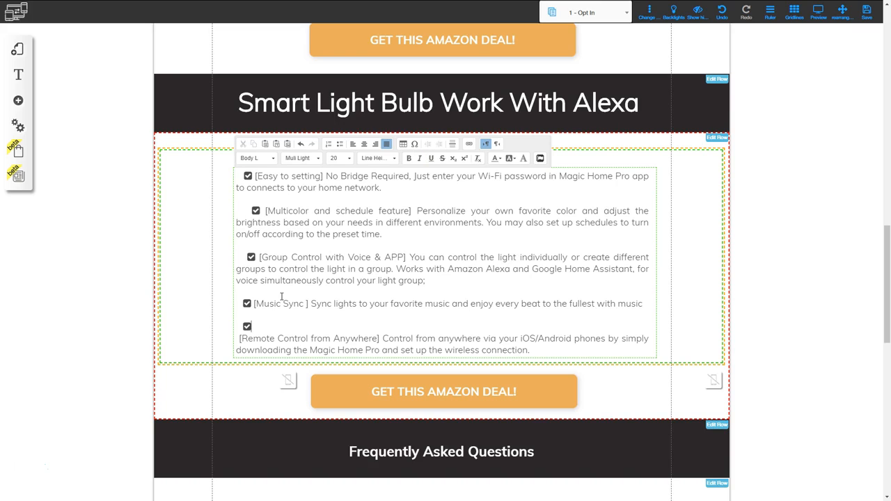
key("Delete")
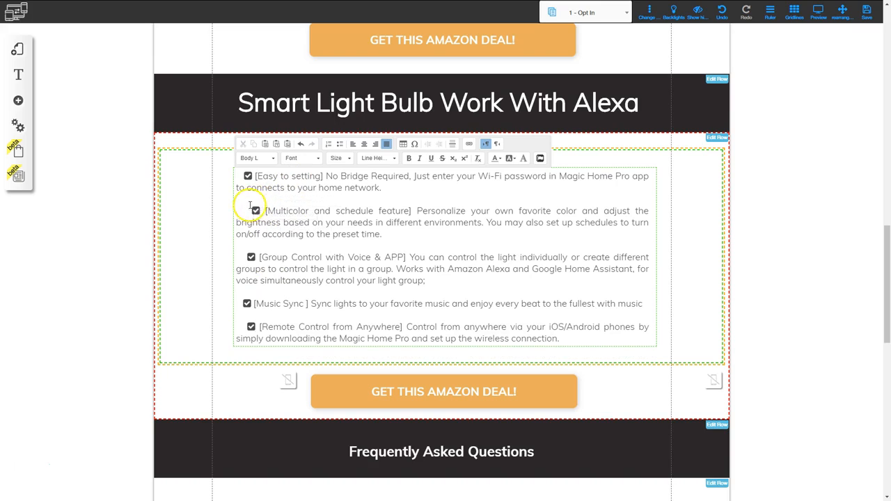
left_click(245, 177)
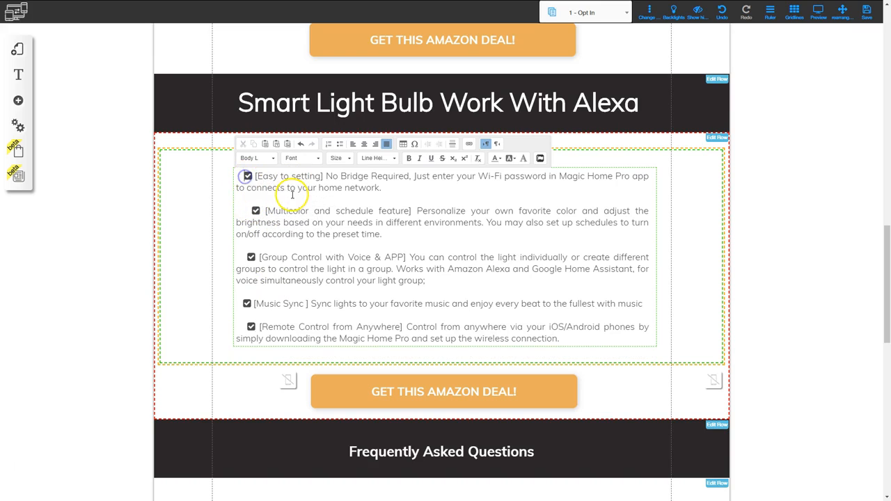
left_click(254, 209)
key("ctrl+z")
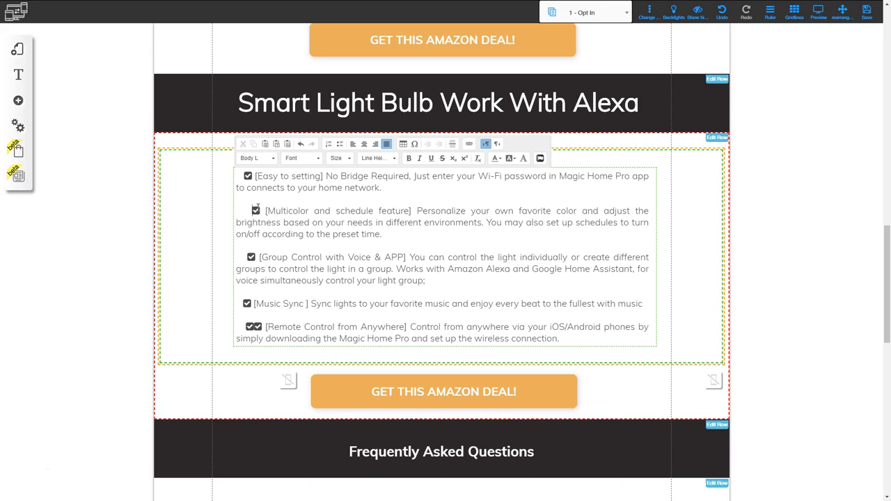
left_click(254, 326)
key("Delete")
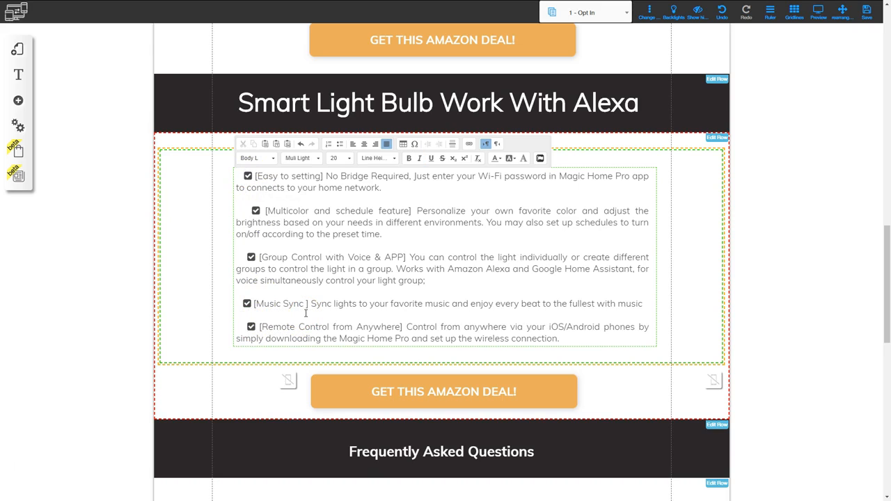
- Remove the extra spaces before the check marks of the Multicolor, Group Control, Music Sync and Remote Control paragraphs
left_click(251, 209)
key("BackSpace")
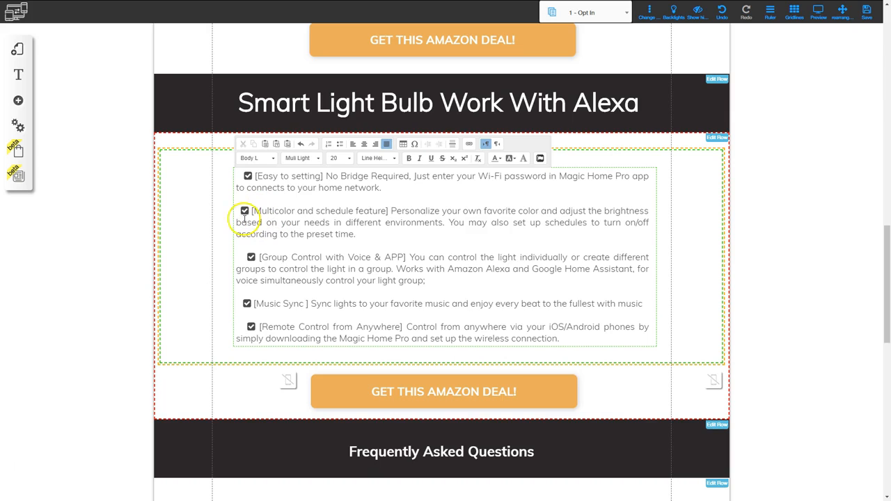
left_click(241, 257)
key("BackSpace")
key("BackSpace")
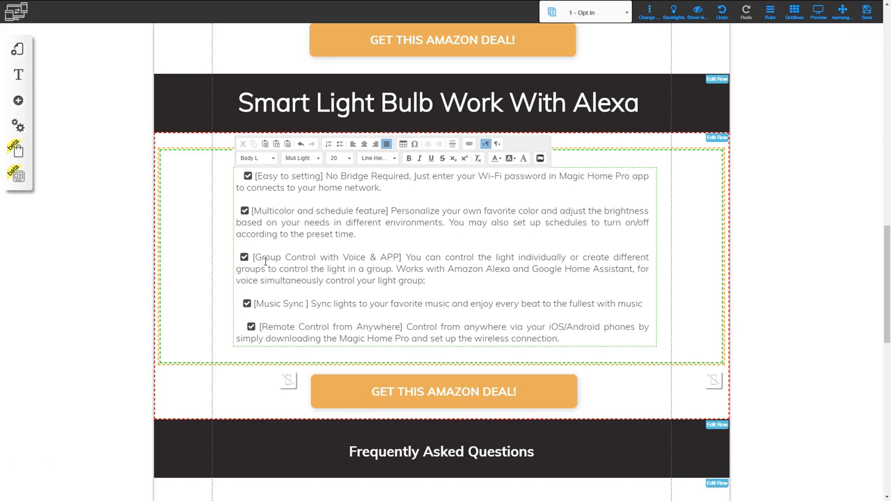
key("BackSpace")
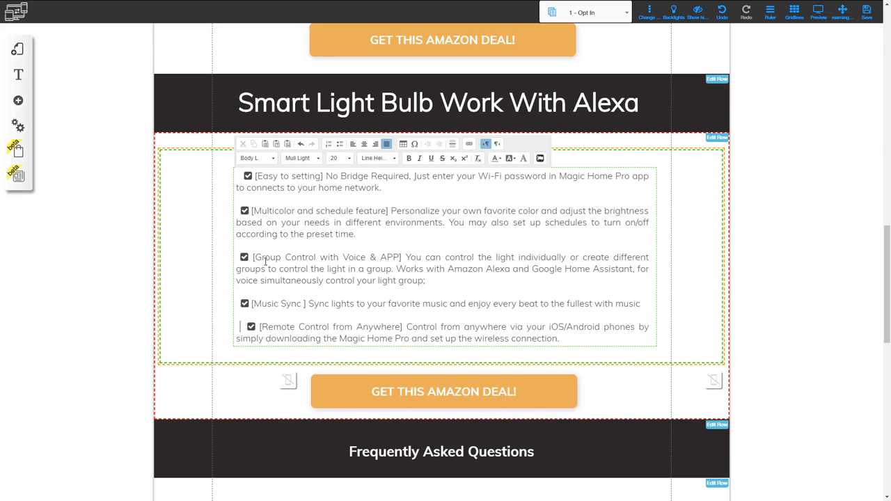
key("BackSpace")
key("BackSpace")
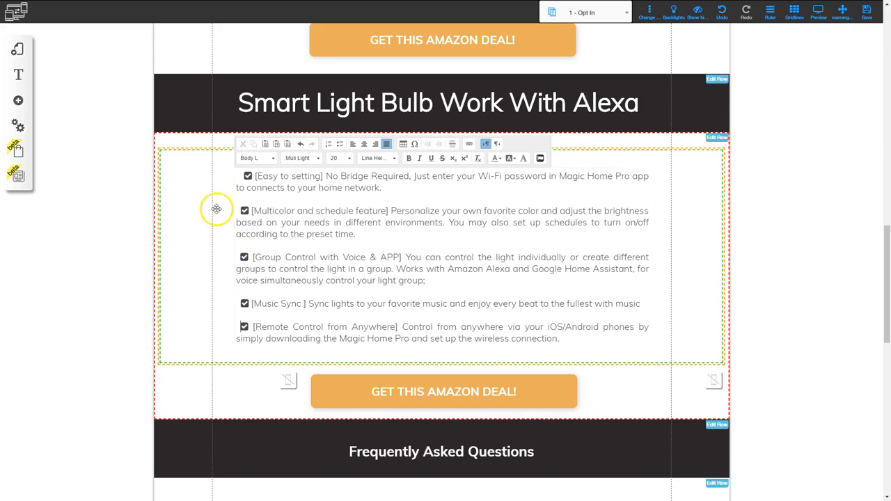
- Trim the leading spaces before the "[Easy to setting]" and "[Multicolor and schedule feature]" check marks so both icons line up
left_click(242, 176)
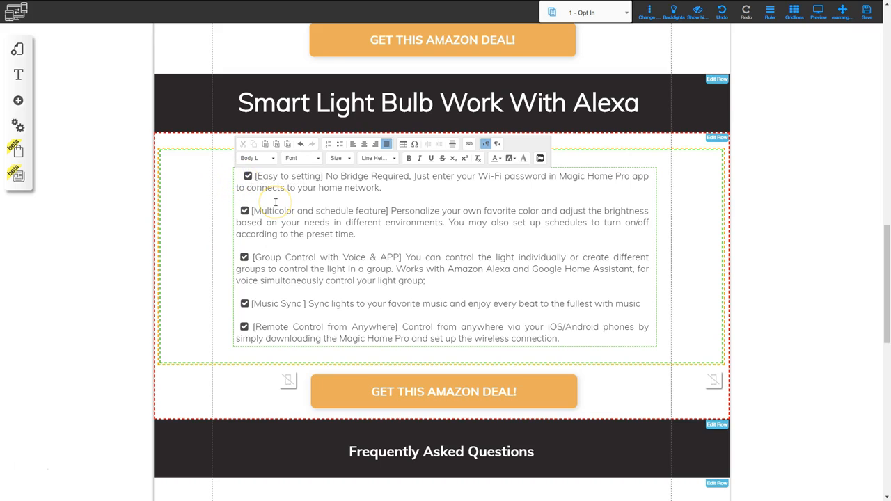
key("BackSpace")
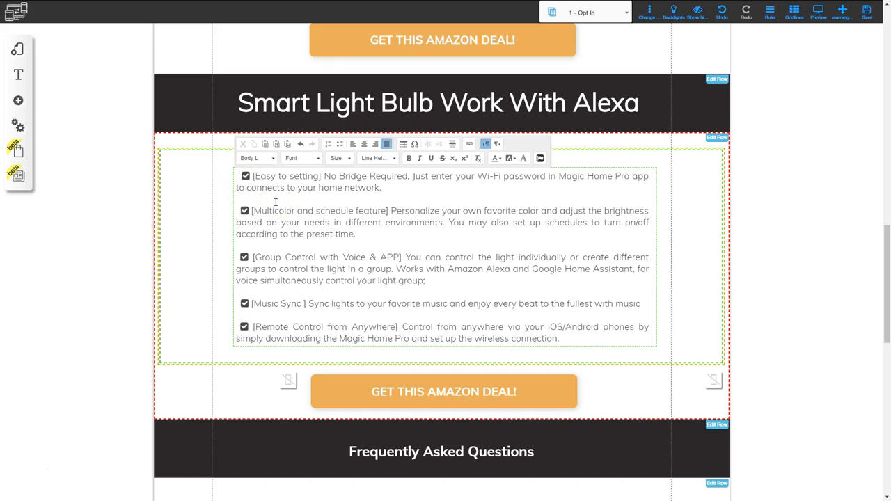
key("BackSpace")
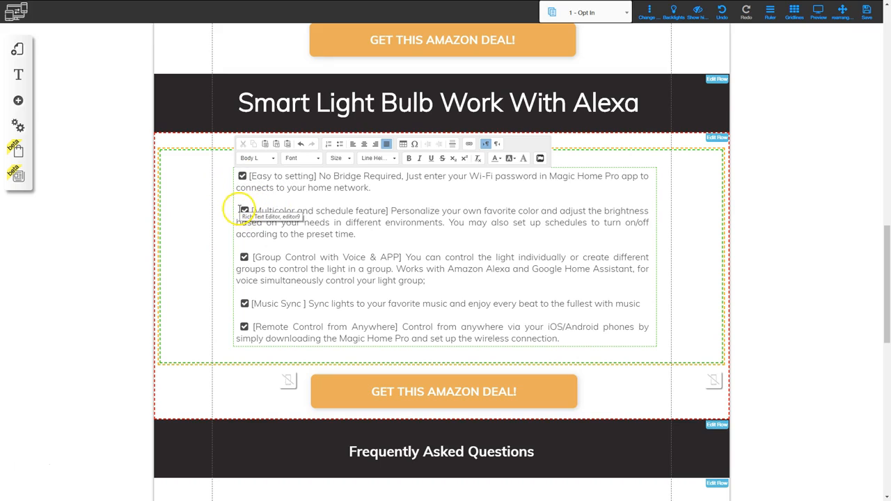
left_click(238, 209)
key("Delete")
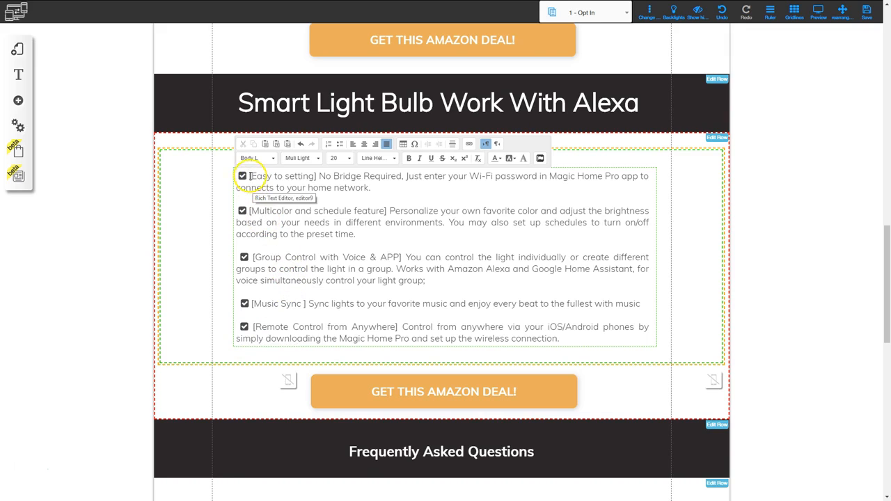
- Bold the five bracketed feature titles, from "[Easy to setting]" through "[Remote Control from Anywhere]"
left_click_drag(249, 176, 318, 176)
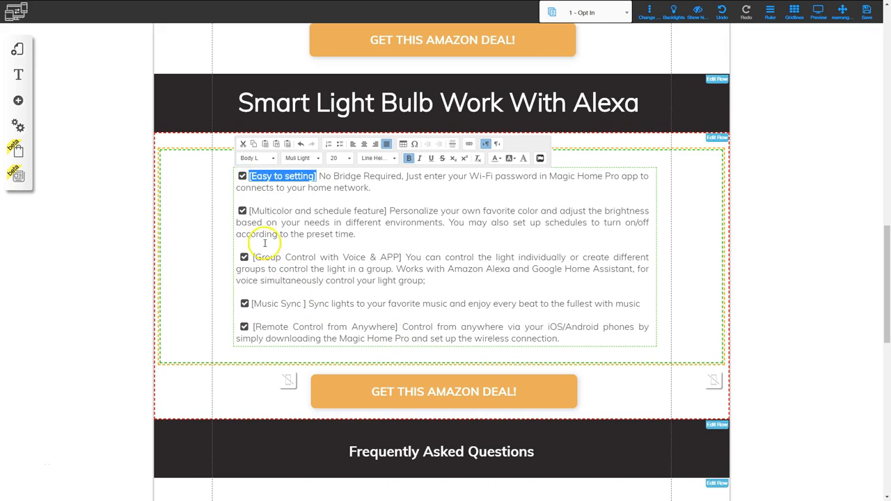
left_click_drag(249, 210, 386, 211)
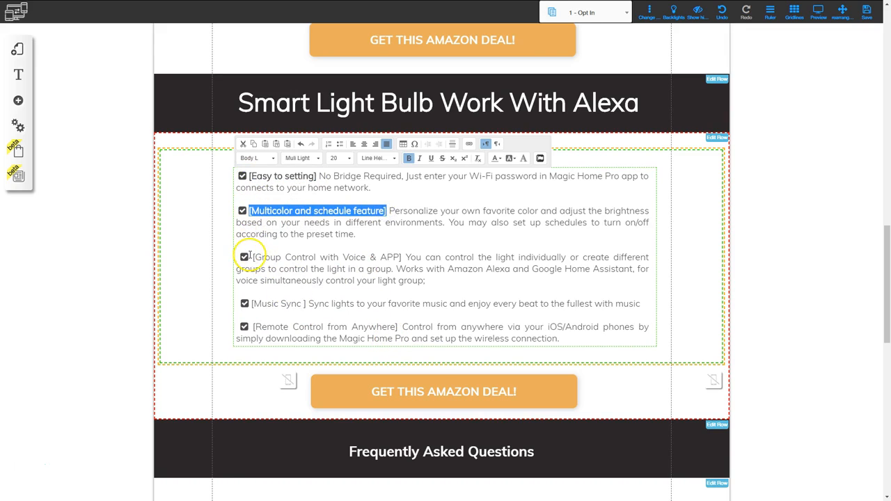
left_click_drag(251, 257, 403, 257)
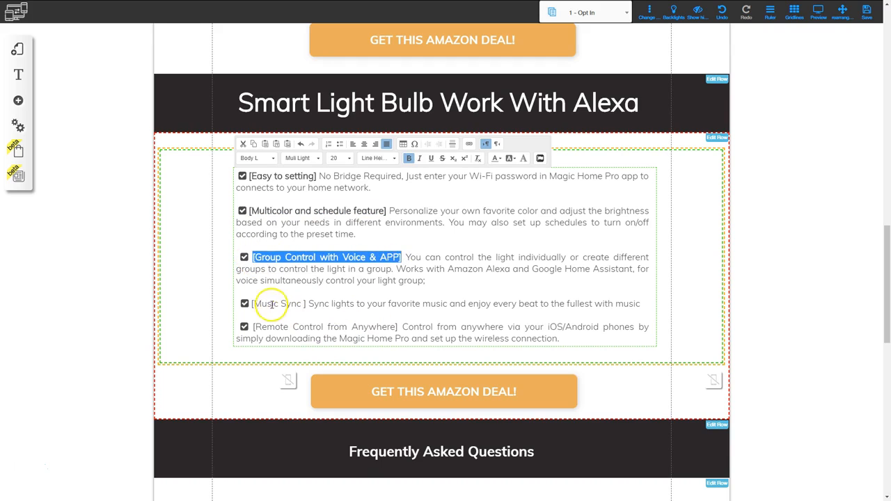
left_click_drag(252, 304, 306, 303)
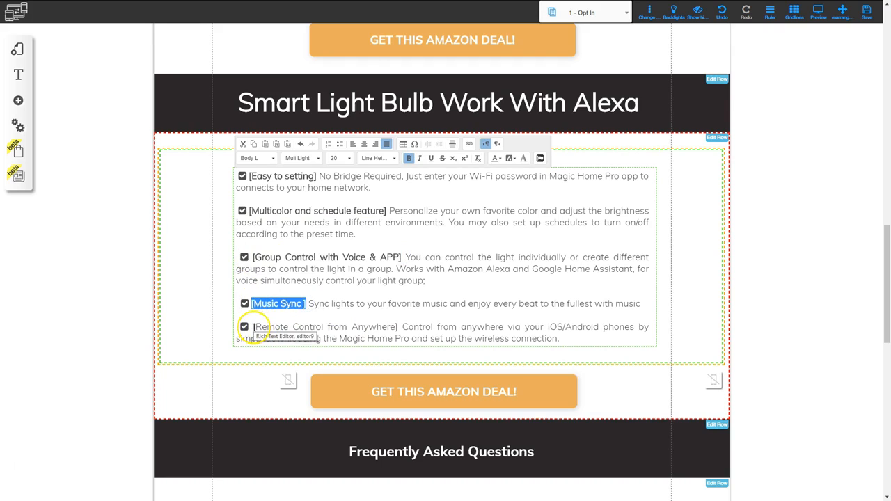
left_click_drag(252, 327, 400, 326)
left_click(569, 326)
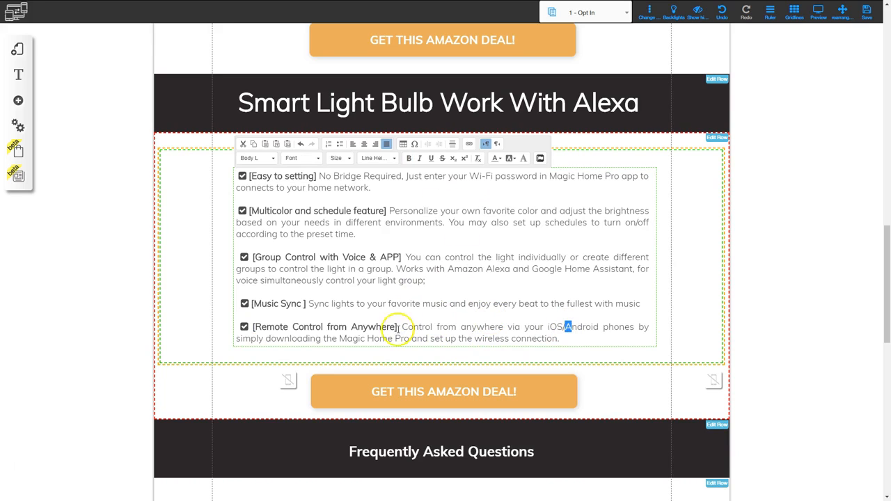
left_click(391, 357)
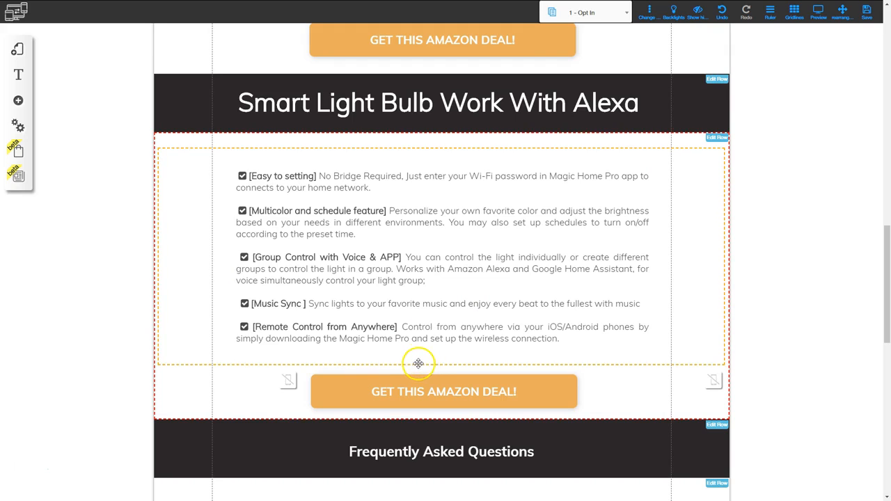
- Shorten the feature list's container slightly to tighten the gap above the "GET THIS AMAZON DEAL!" button
left_click(420, 363)
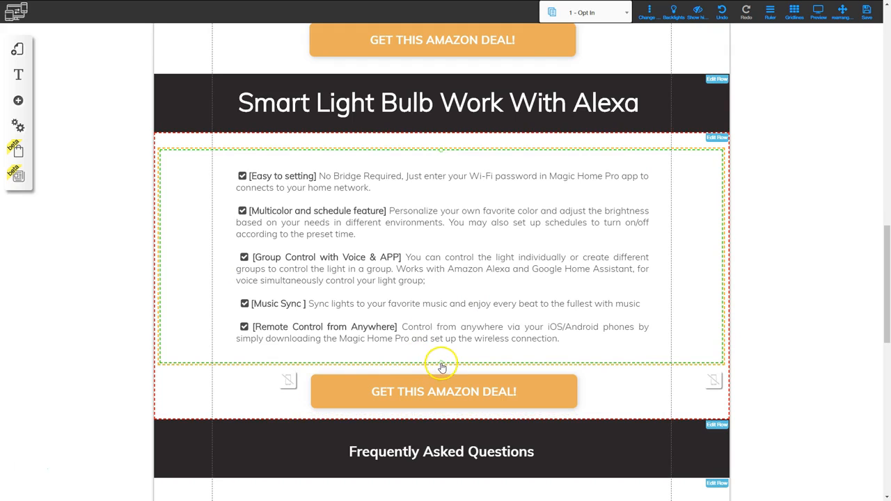
left_click_drag(440, 358, 440, 356)
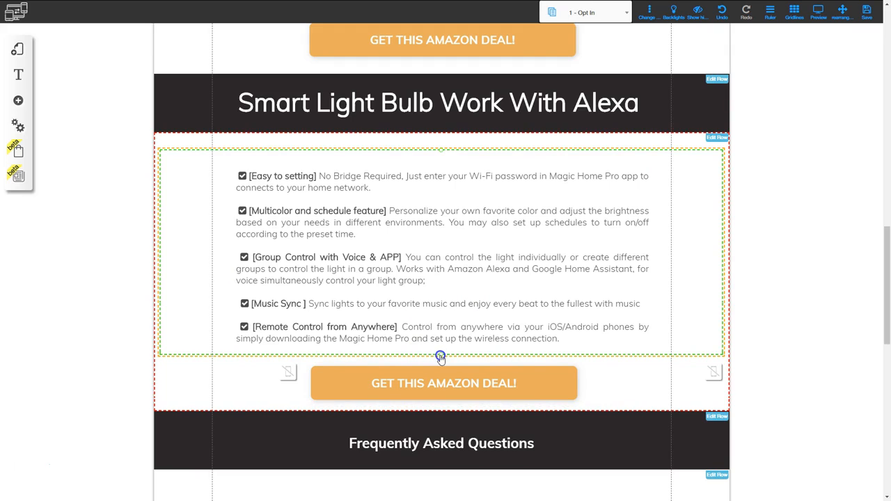
left_click(523, 303)
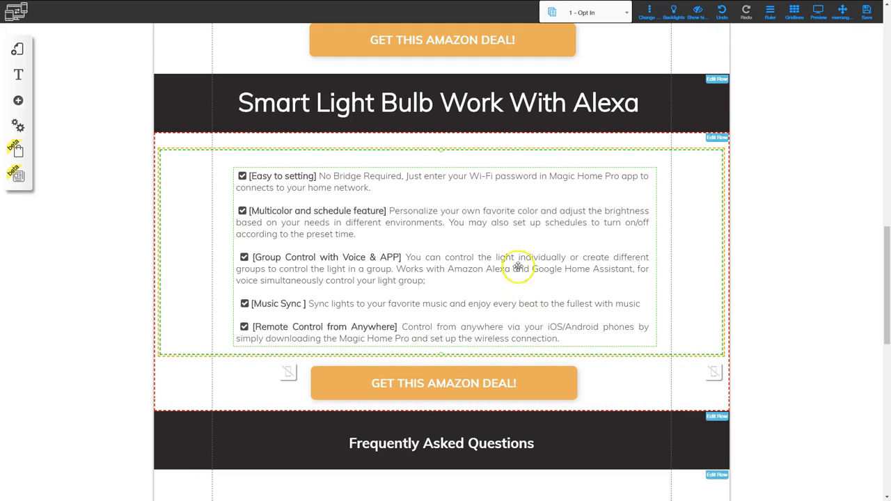
- Look through the template's placeholder questions and answers in the Frequently Asked Questions section
scroll(490, 289, "down", 1)
scroll(491, 288, "down", 2)
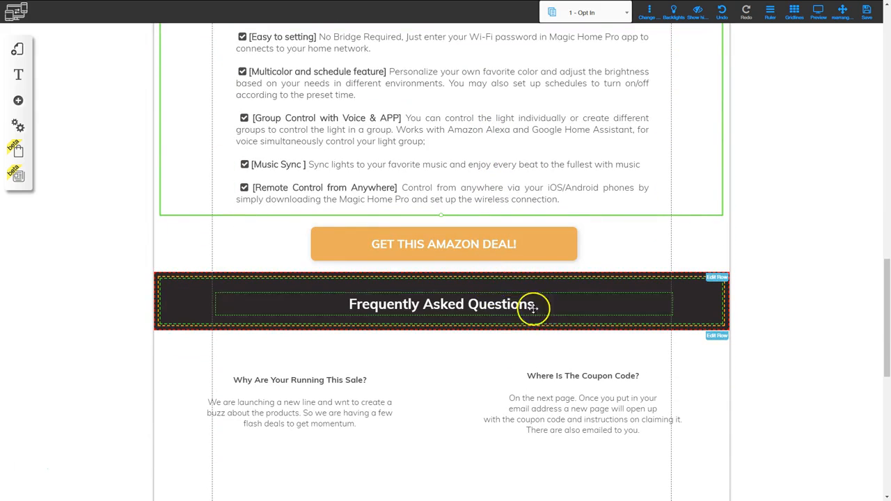
scroll(467, 332, "down", 3)
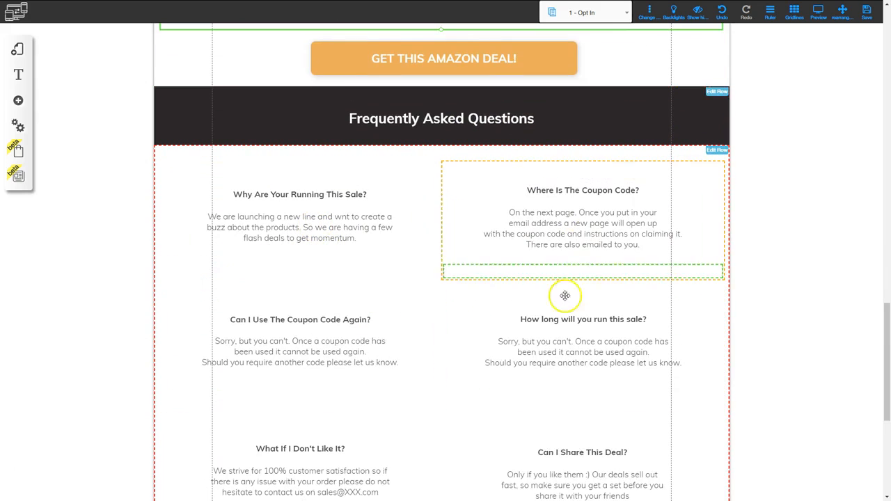
scroll(547, 408, "down", 2)
scroll(460, 397, "down", 2)
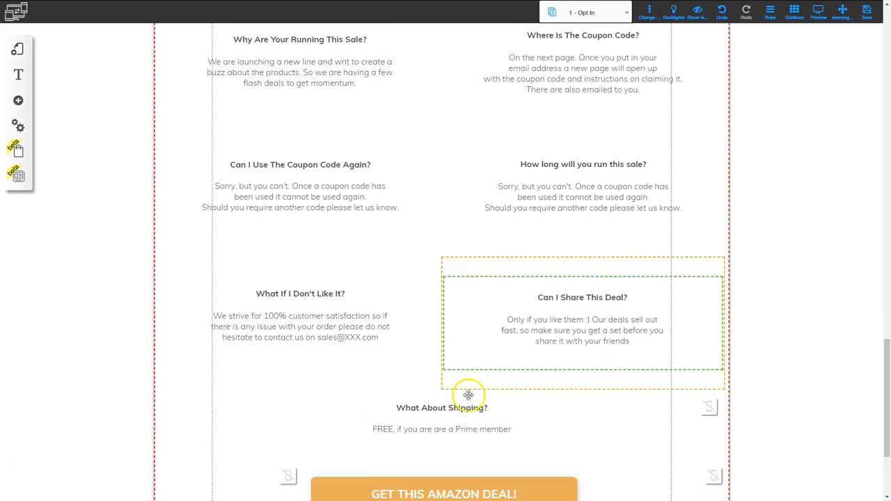
scroll(463, 397, "up", 5)
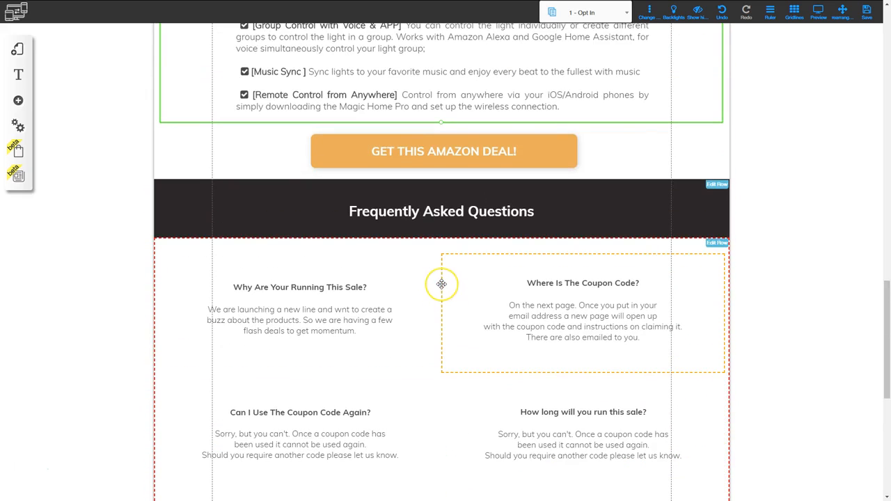
mouse_move(441, 284)
left_mouse_down()
mouse_move(441, 261)
mouse_move(442, 287)
mouse_move(441, 269)
left_mouse_up()
- Copy "Is it just a decorative light?" from the Notepad FAQ notes and replace the "Why Are Your Running This Sale?" heading with it
key("alt+Tab")
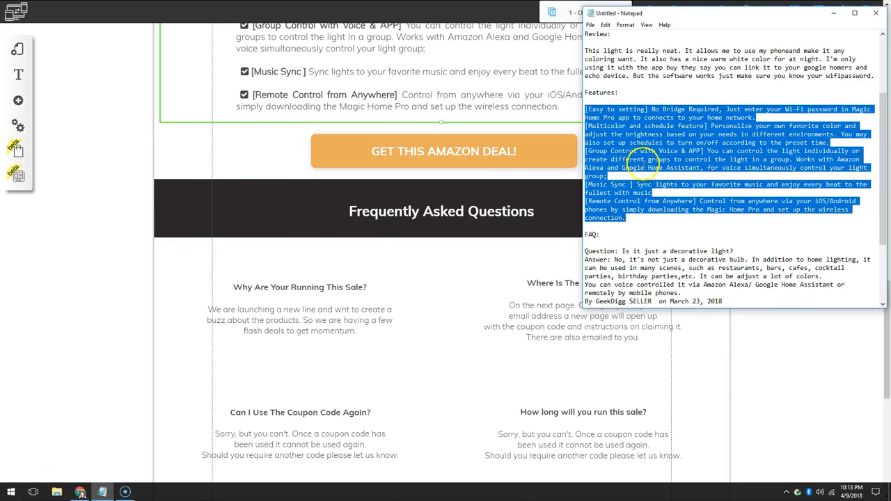
left_click(645, 161)
scroll(647, 165, "down", 4)
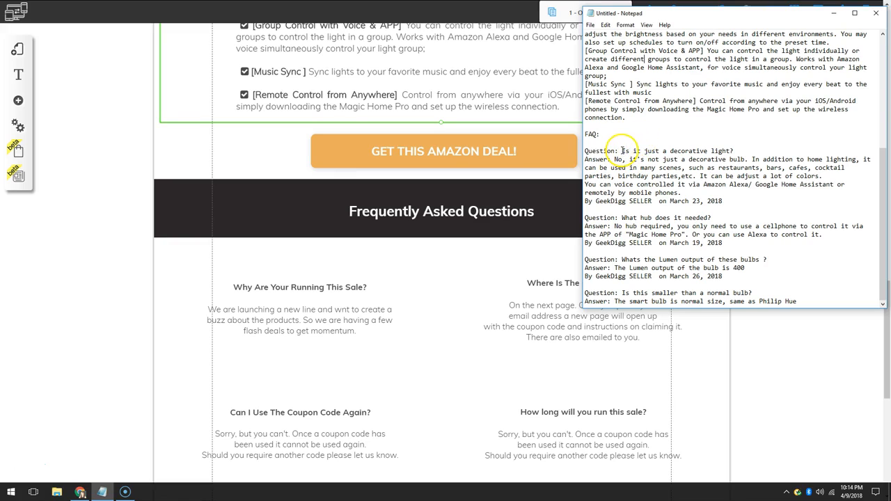
left_click_drag(622, 151, 736, 150)
key("ctrl+c")
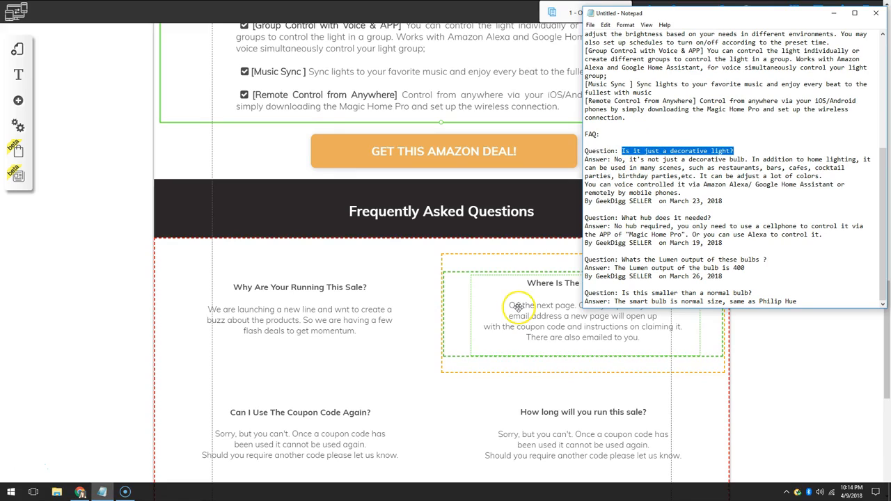
left_click(232, 285)
left_click(233, 287)
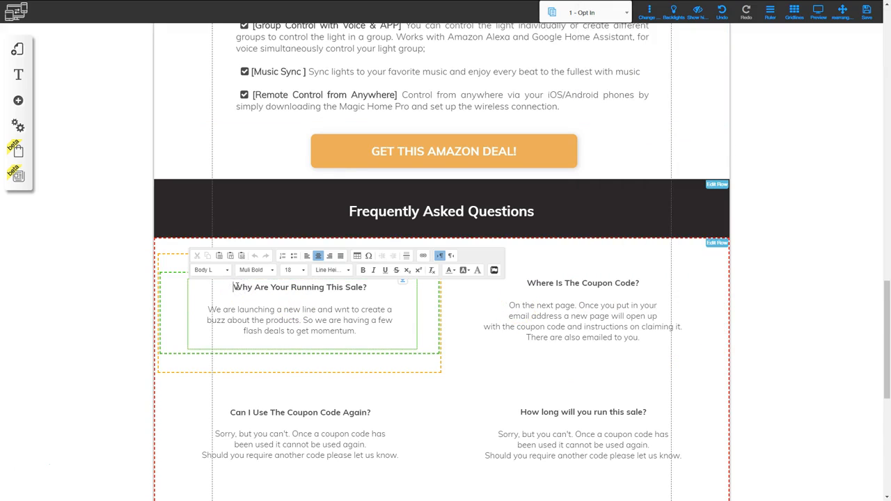
left_click_drag(234, 287, 363, 291)
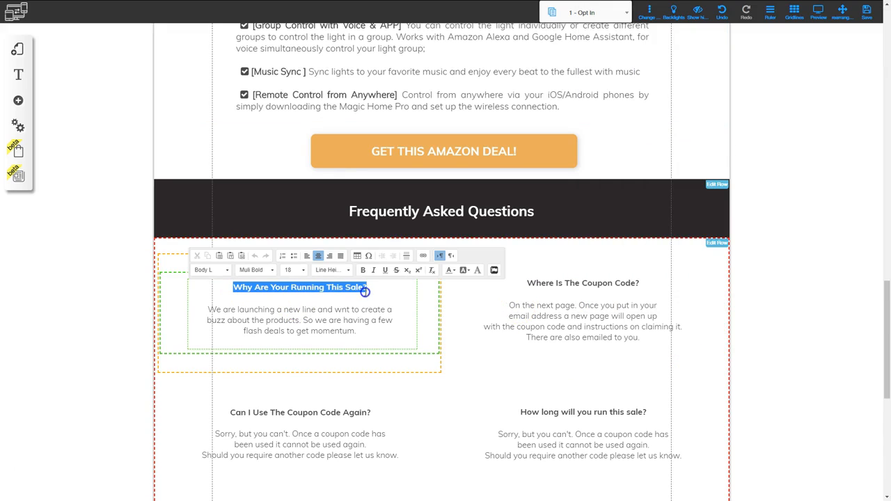
key("ctrl+v")
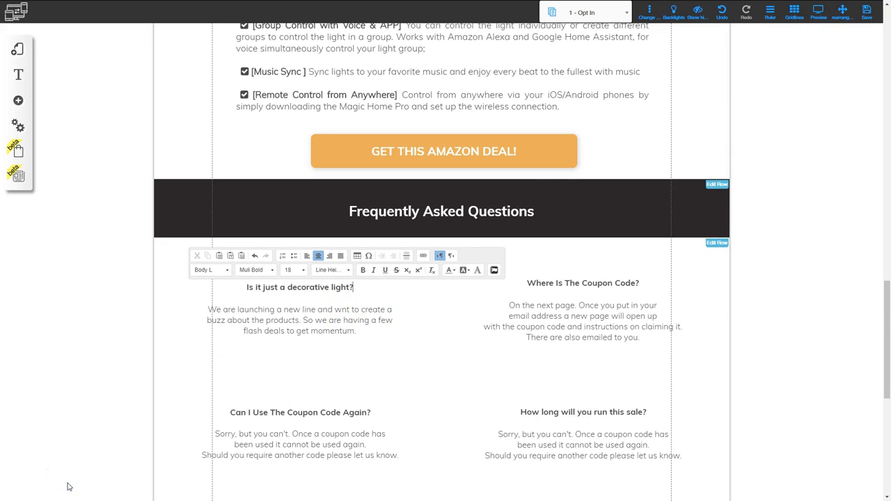
- Copy the decorative-light answer from the Notepad notes and paste it over the placeholder text under "Is it just a decorative light?"
left_click(102, 492)
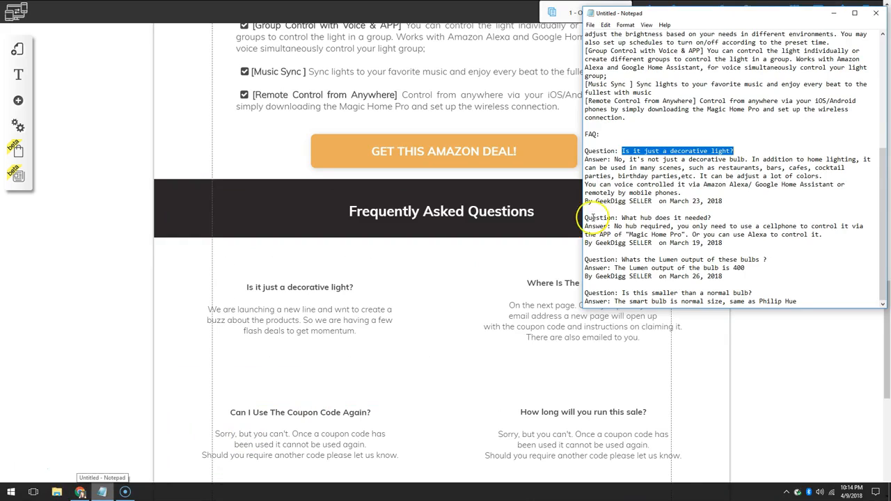
left_click_drag(615, 159, 683, 190)
key("ctrl+c")
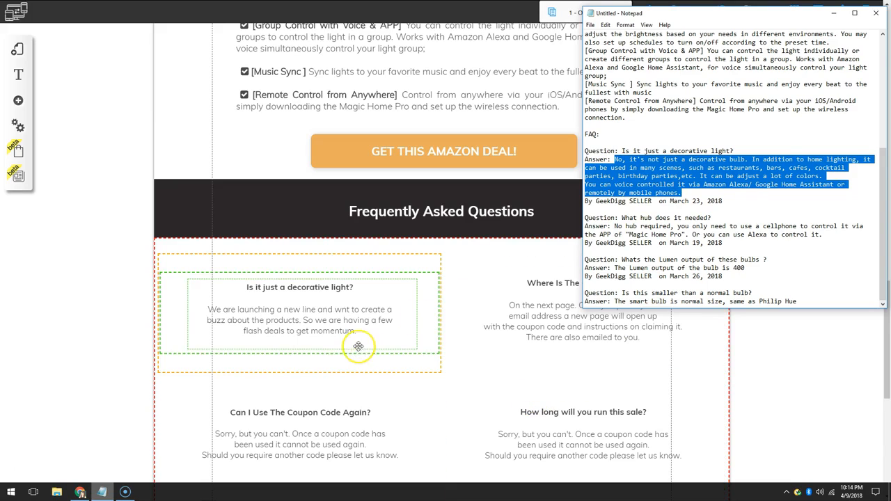
left_click(325, 322)
double_click(325, 321)
double_click(294, 314)
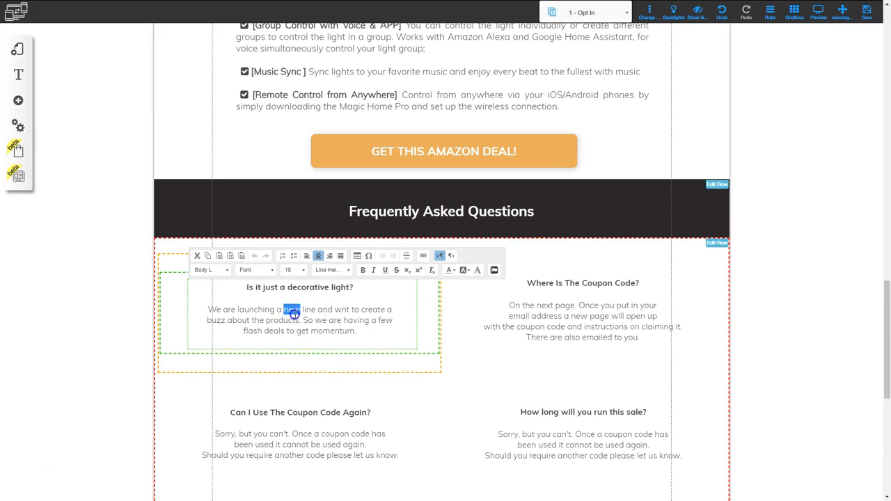
triple_click(294, 314)
left_click(318, 329)
left_click_drag(362, 333, 220, 313)
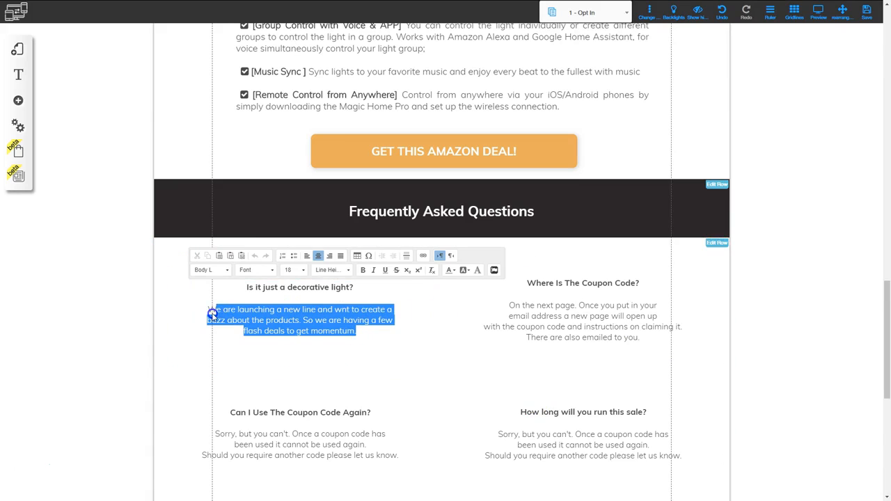
key("ctrl+v")
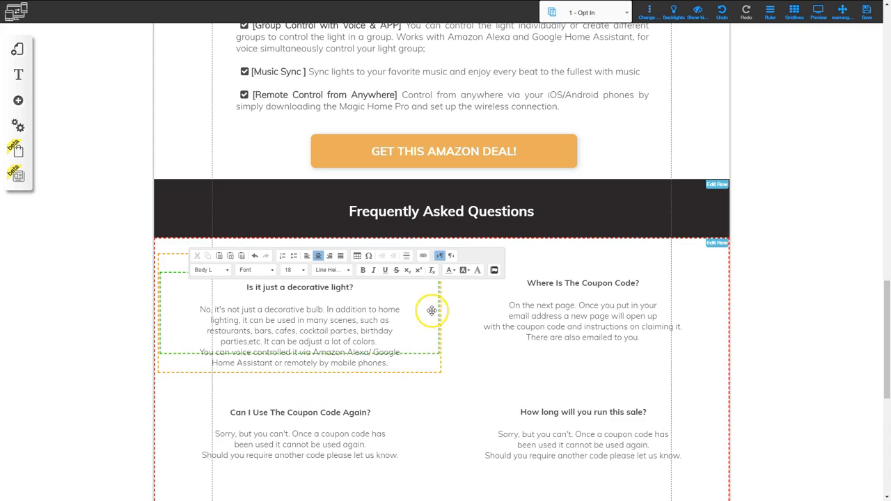
- Extend the container of the decorative-light question downward so it encloses the whole answer
left_click(424, 339)
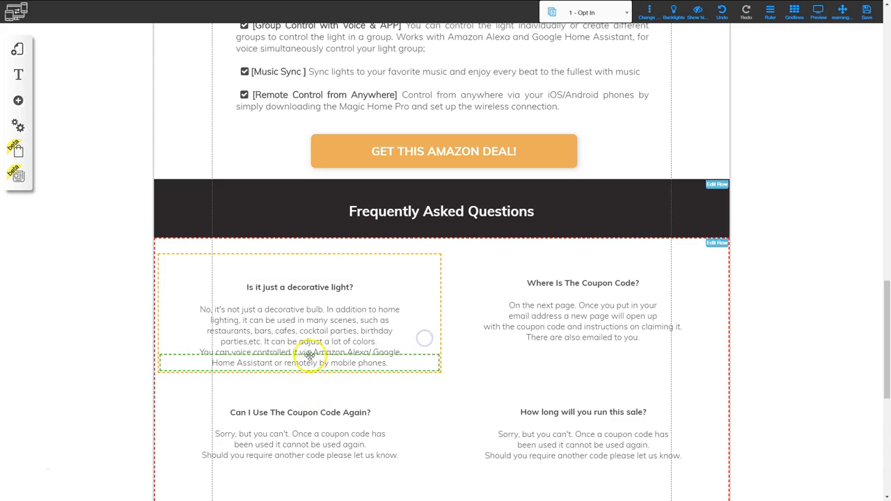
left_click(168, 334)
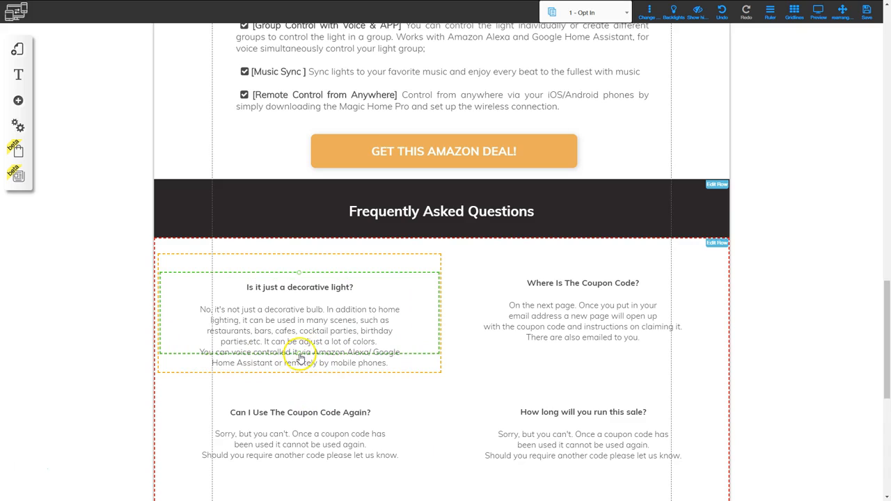
left_click_drag(301, 353, 300, 373)
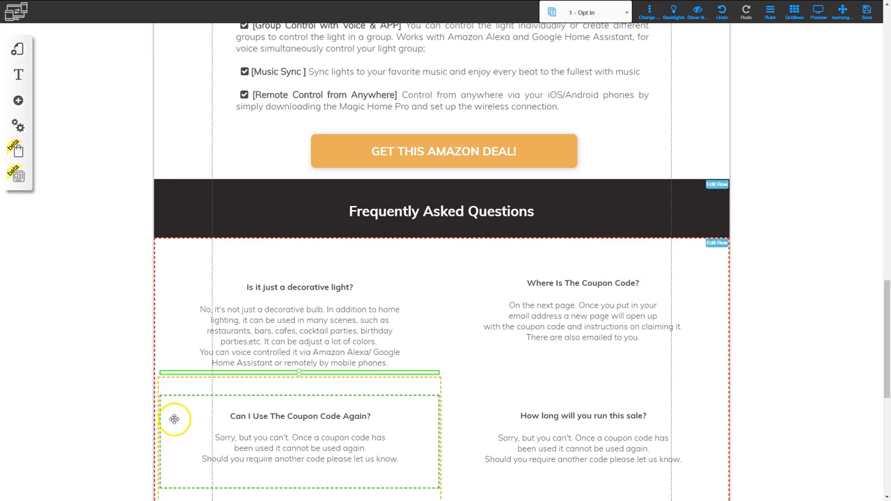
- Replace the "Where Is The Coupon Code?" heading with "What hub does it needed?" from the Notepad notes
key("alt+Tab")
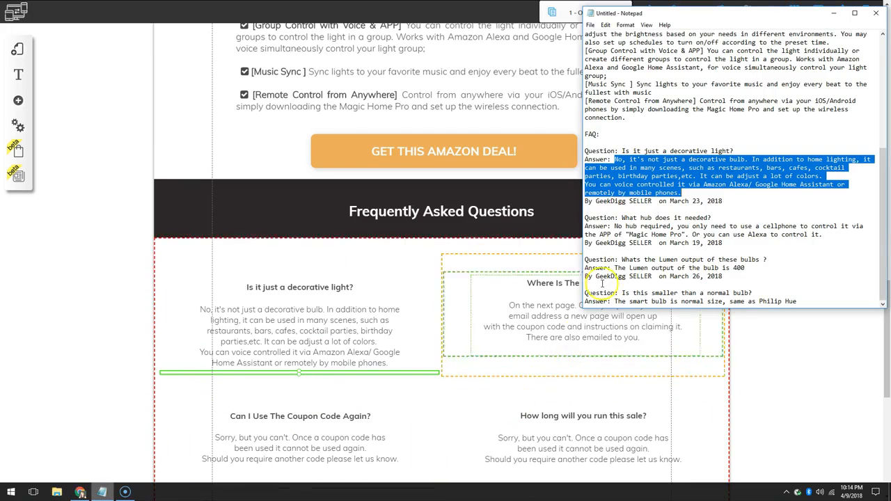
left_click(663, 210)
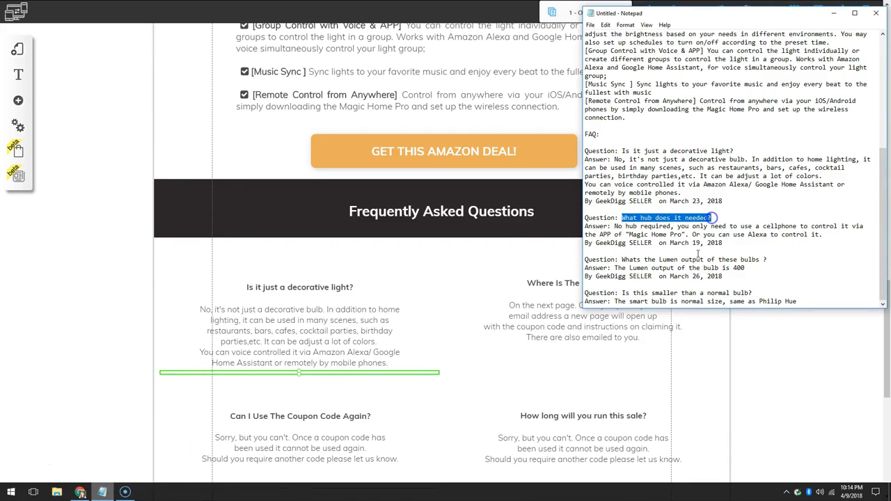
left_click(553, 306)
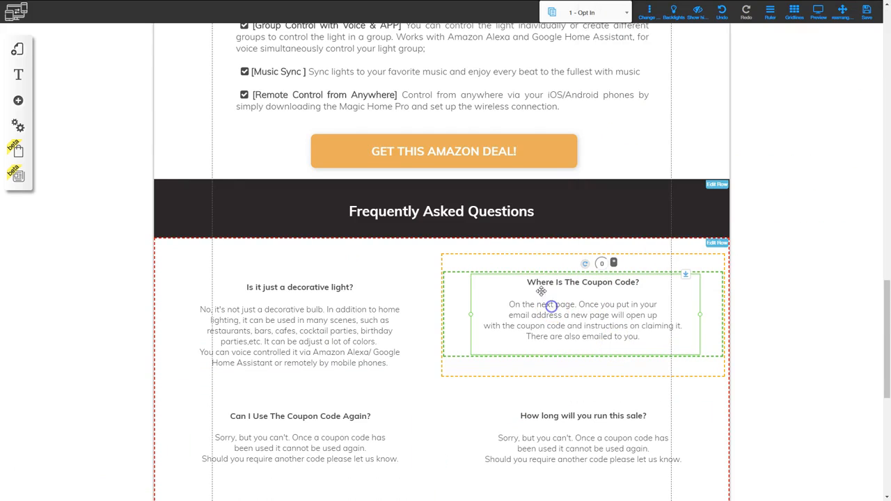
left_click(534, 283)
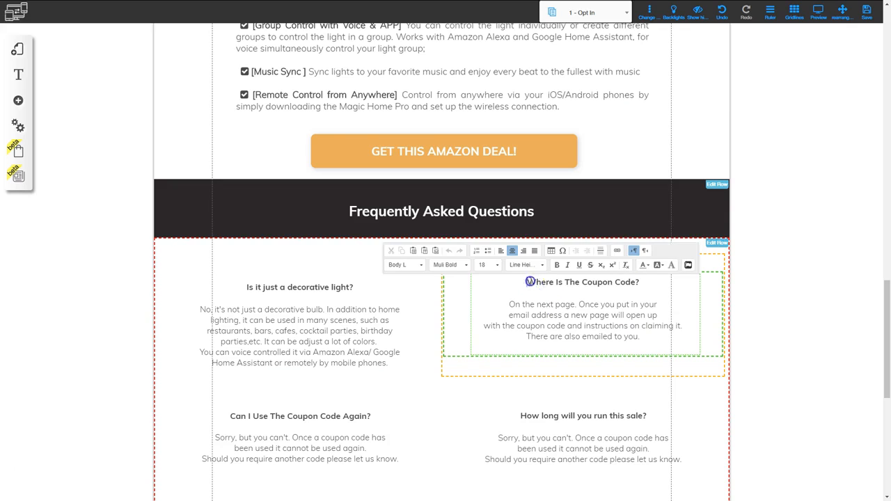
left_click_drag(530, 282, 636, 283)
type("What hub does it needed?")
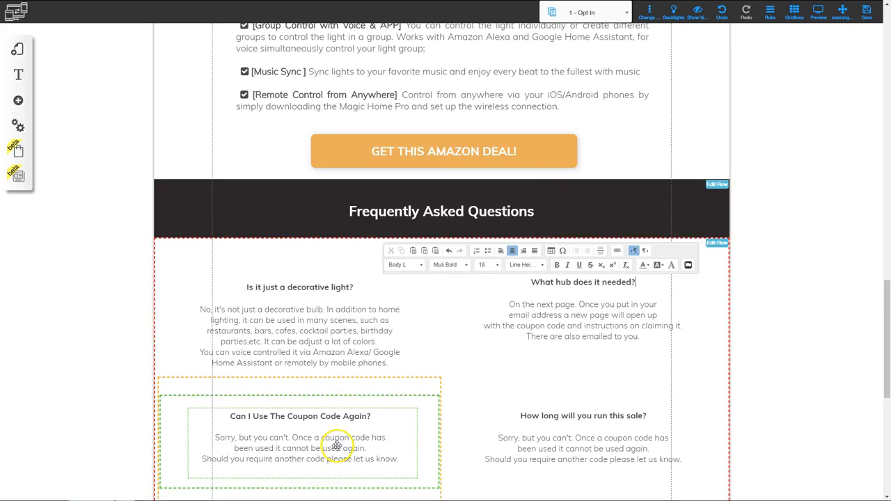
- Copy the "No hub required" answer from the Notepad notes and paste it over the placeholder text under "What hub does it needed?"
key("alt+Tab")
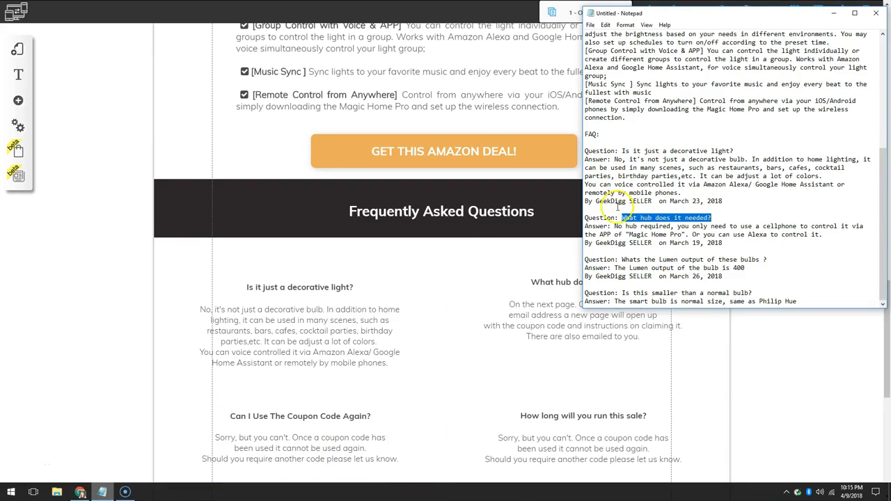
left_click_drag(616, 227, 826, 235)
key("ctrl+c")
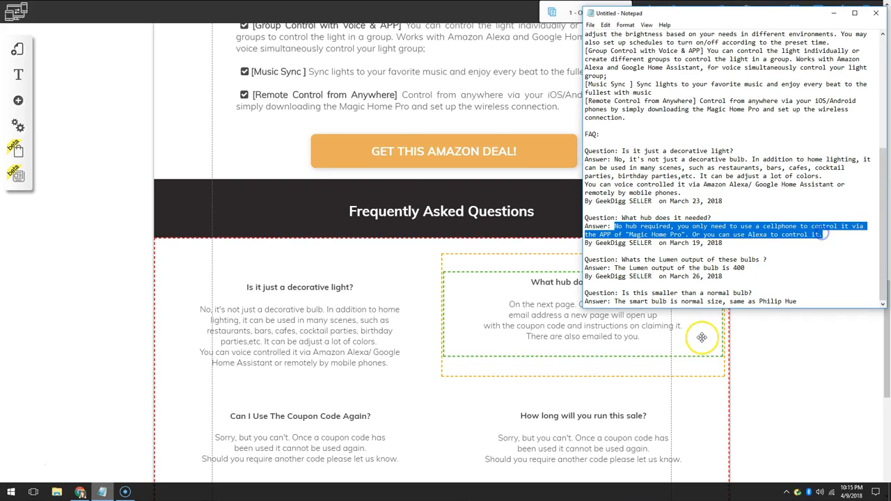
left_click(524, 327)
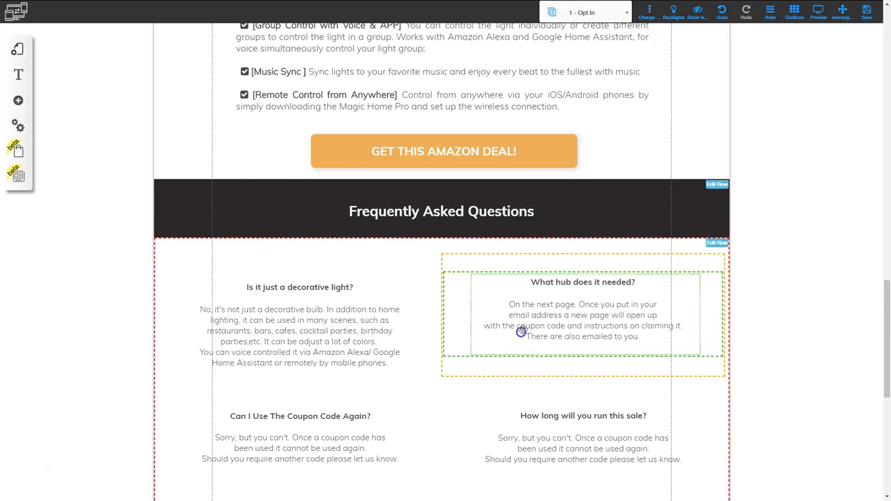
left_click(516, 304)
left_click_drag(510, 304, 642, 336)
key("ctrl+v")
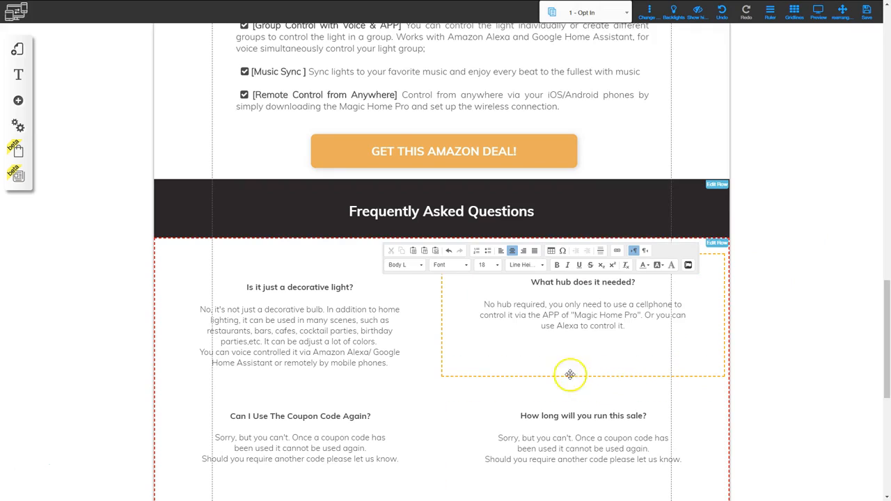
- Replace the "Can I Use The Coupon Code Again?" heading with "Whats the Lumen output of these bulbs?" from the notes, without a space before the question mark
scroll(404, 369, "down", 3)
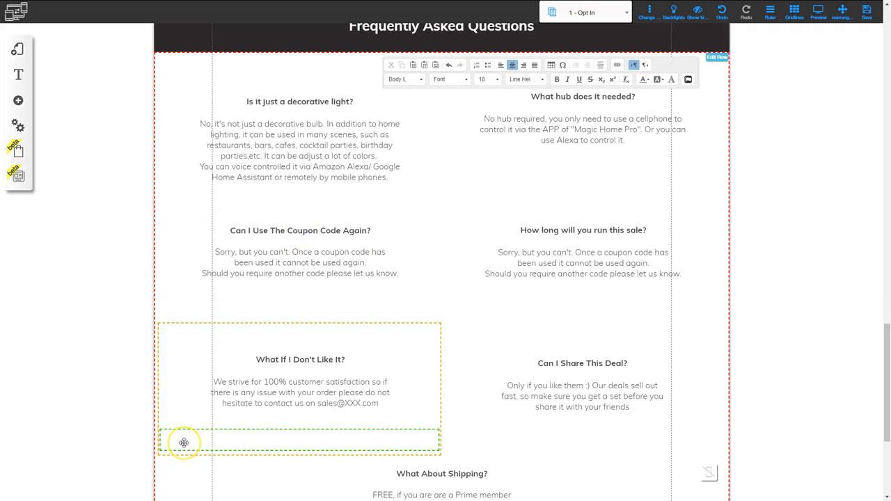
key("alt+Tab")
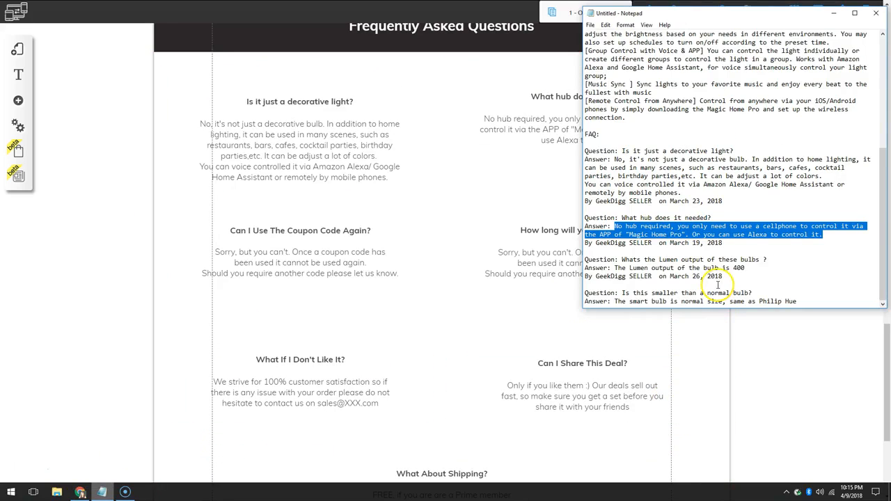
left_click_drag(622, 259, 725, 261)
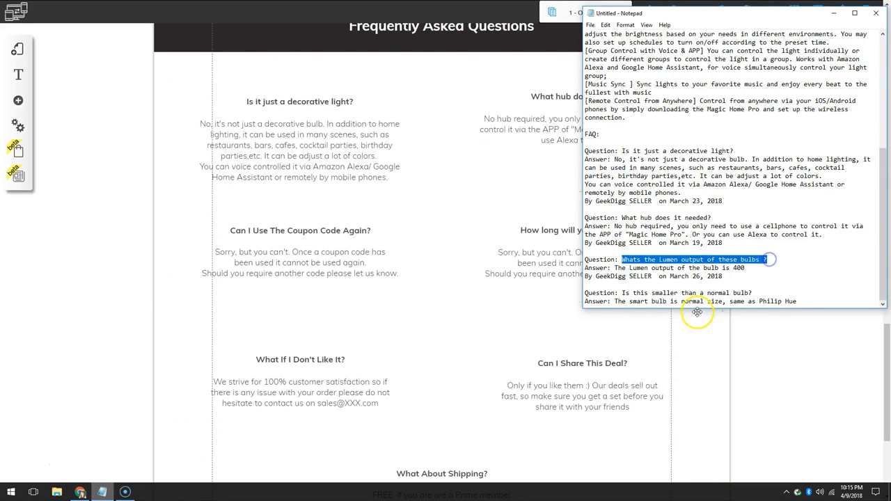
left_click(299, 231)
left_click_drag(231, 231, 379, 232)
type("Whats the Lumen output of these bulbs ?")
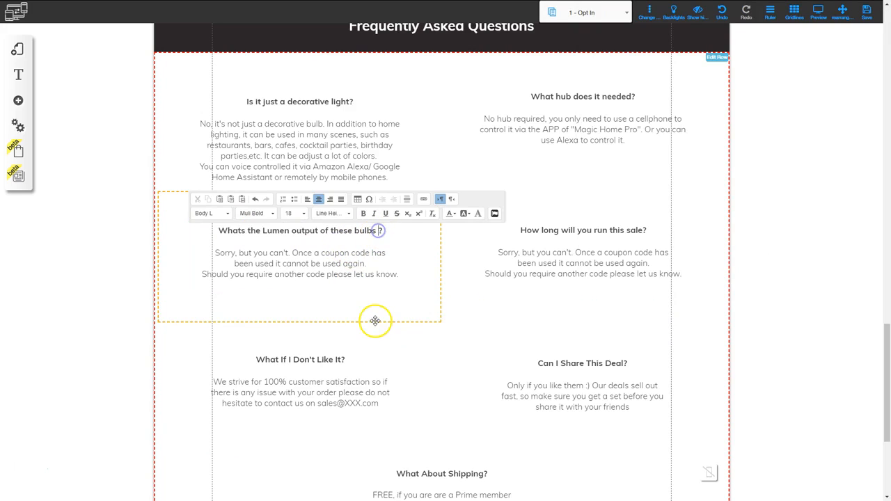
key("Left")
key("BackSpace")
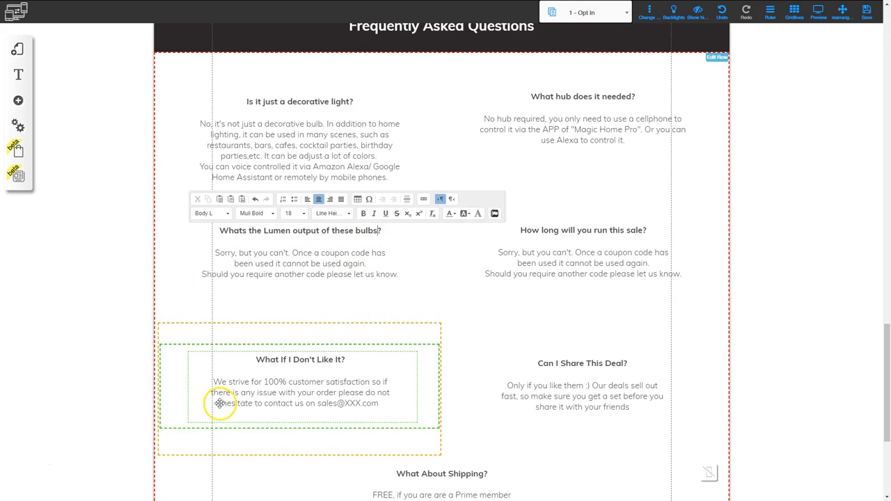
- Copy "The Lumen output of the bulb is 400" from the Notepad notes and paste it over the placeholder answer under the lumen question
key("alt+Tab")
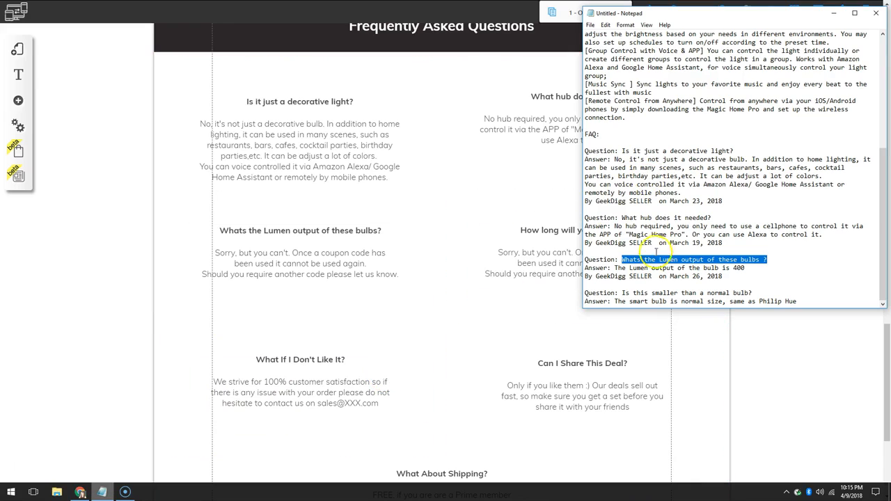
left_click_drag(615, 267, 744, 269)
key("ctrl+c")
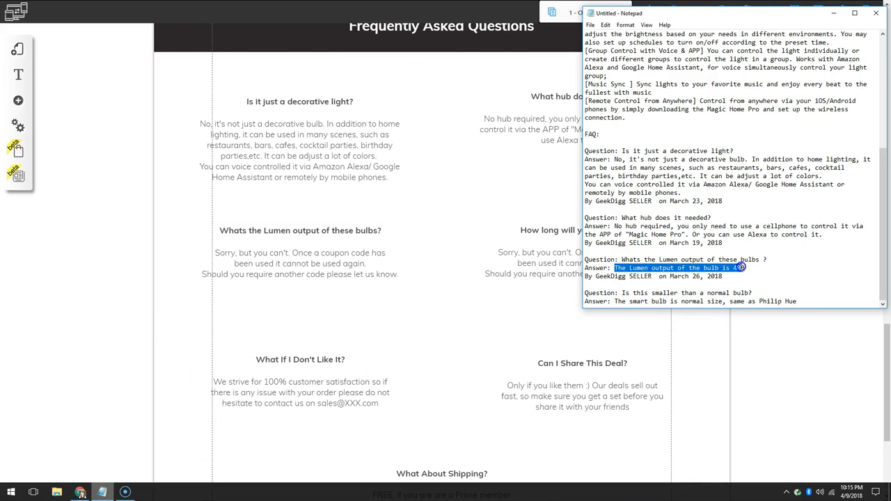
left_click(328, 261)
left_click(327, 260)
left_click_drag(216, 250, 391, 276)
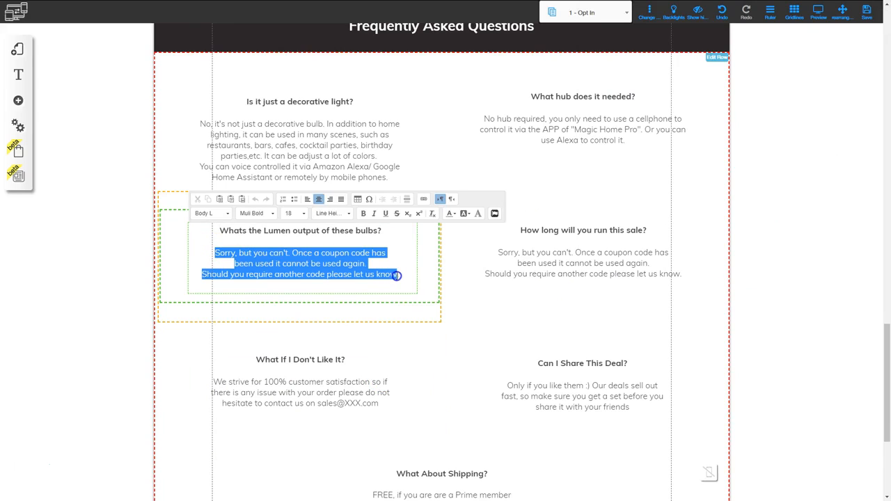
key("ctrl+v")
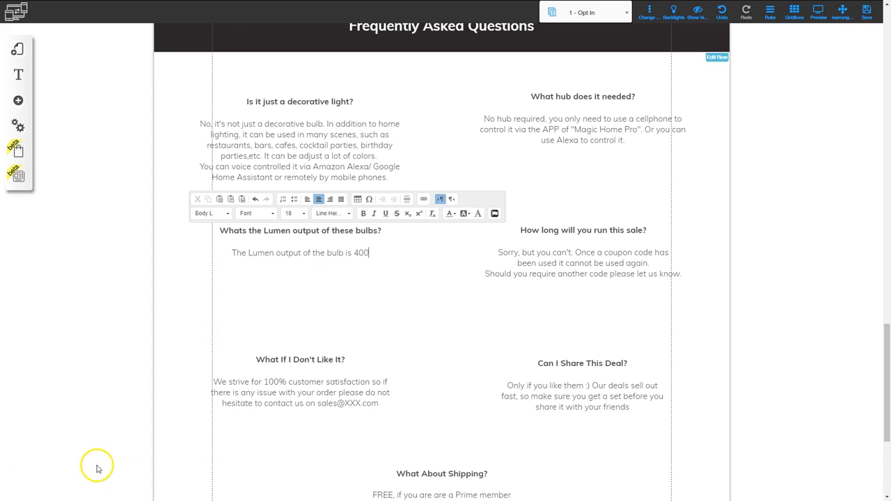
- Replace the "How long will you run this sale?" heading with "Is this smaller than a normal bulb?" from the Notepad notes
key("alt+Tab")
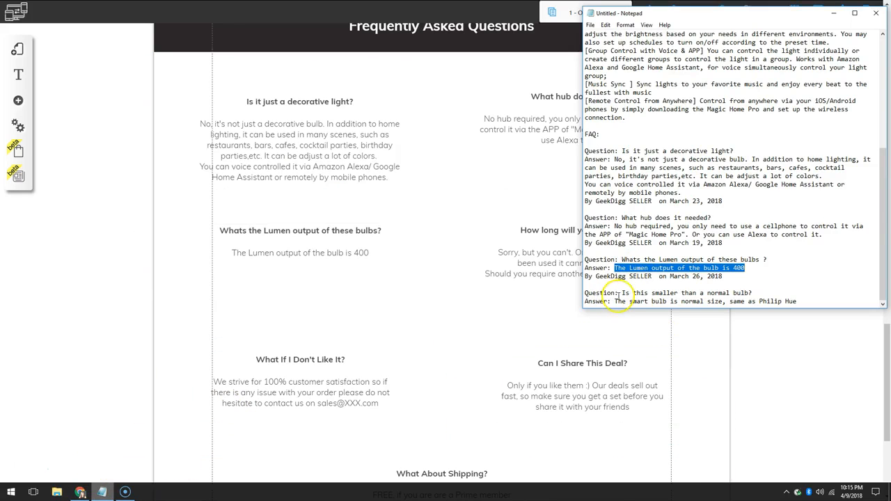
left_click_drag(623, 293, 665, 293)
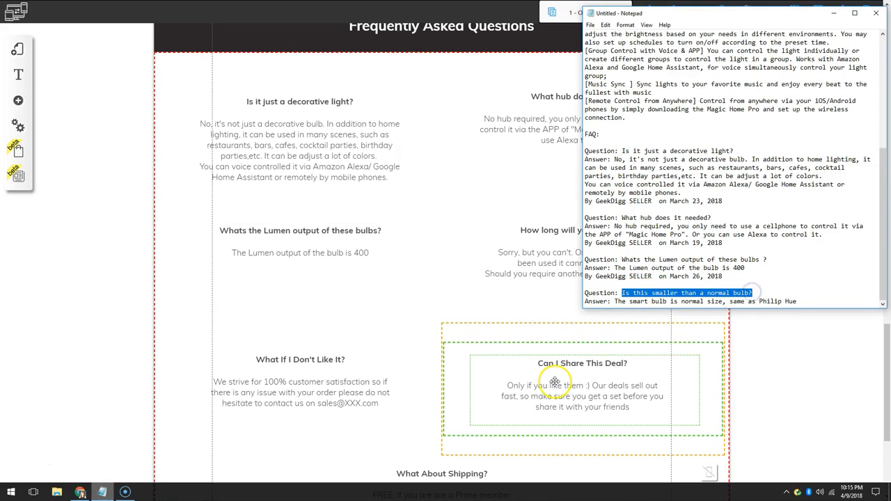
left_click(534, 227)
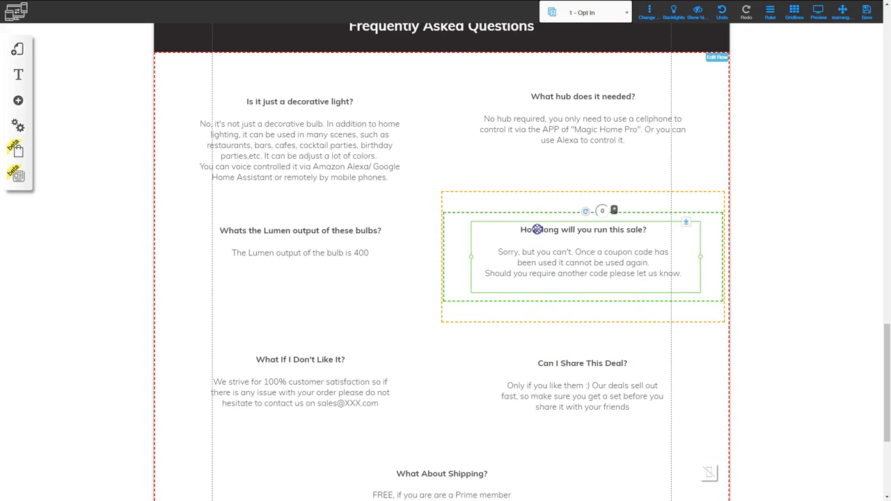
left_click(518, 230)
left_click_drag(519, 230, 631, 232)
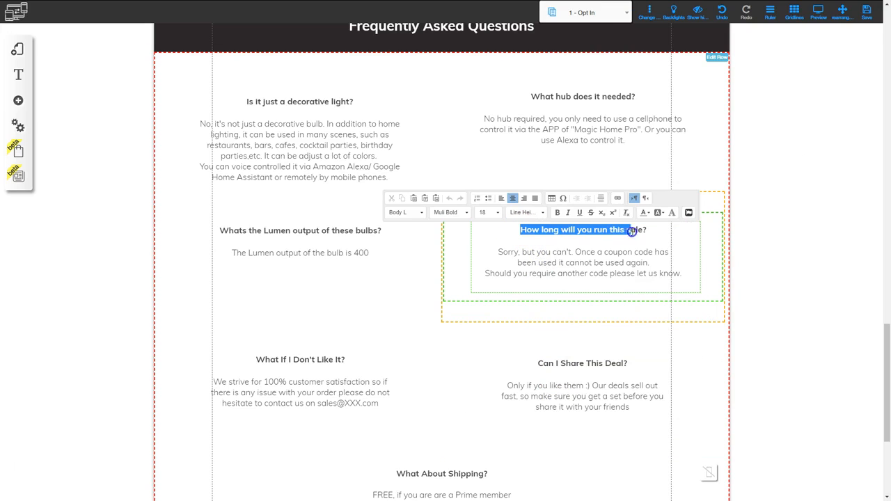
type("Is this smaller than a normal bulb?")
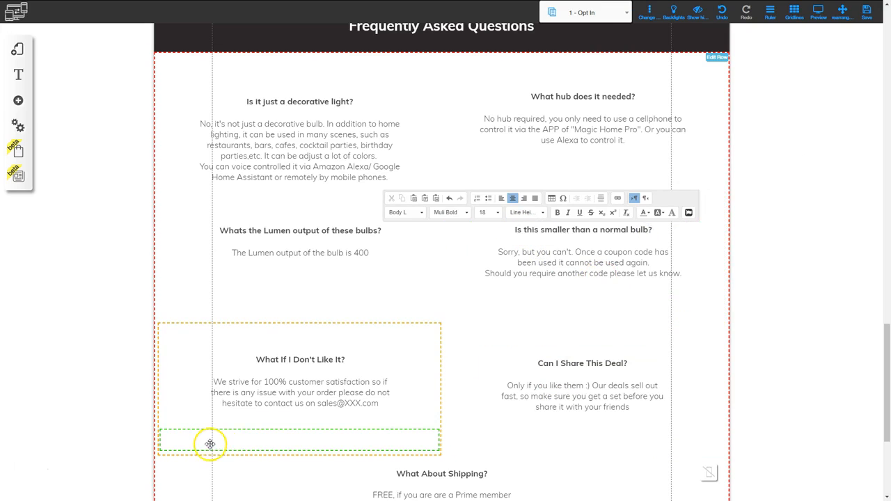
- Copy "The smart bulb is normal size, same as Philip Hue" from Notepad and paste it over the placeholder answer under the bulb-size question
key("alt+Tab")
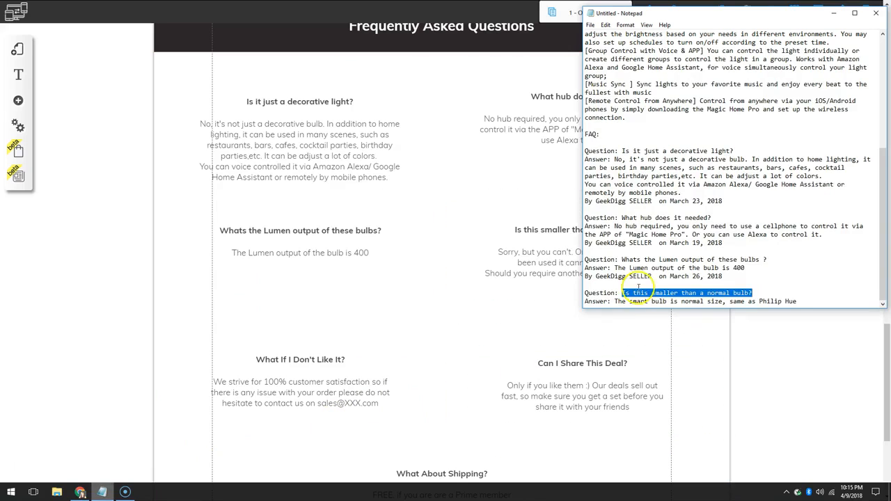
left_click_drag(616, 300, 791, 301)
key("ctrl+c")
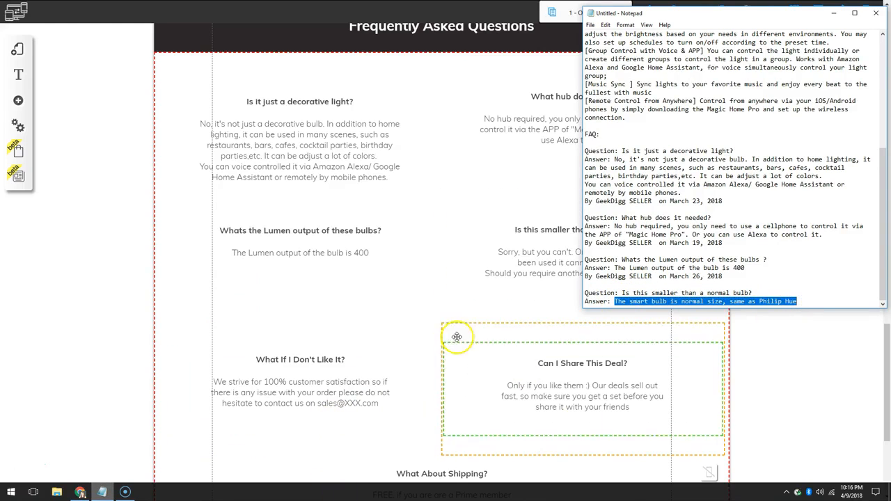
left_click(488, 312)
triple_click(513, 249)
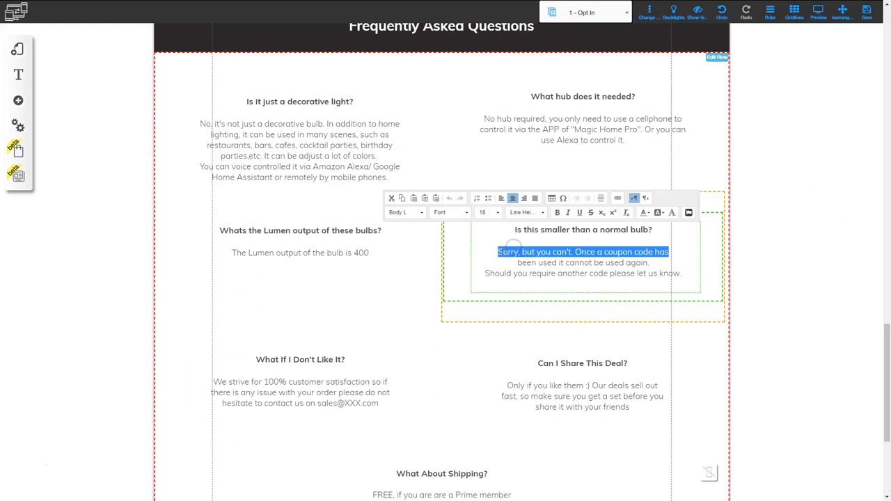
left_click(500, 251)
left_click_drag(503, 253, 643, 283)
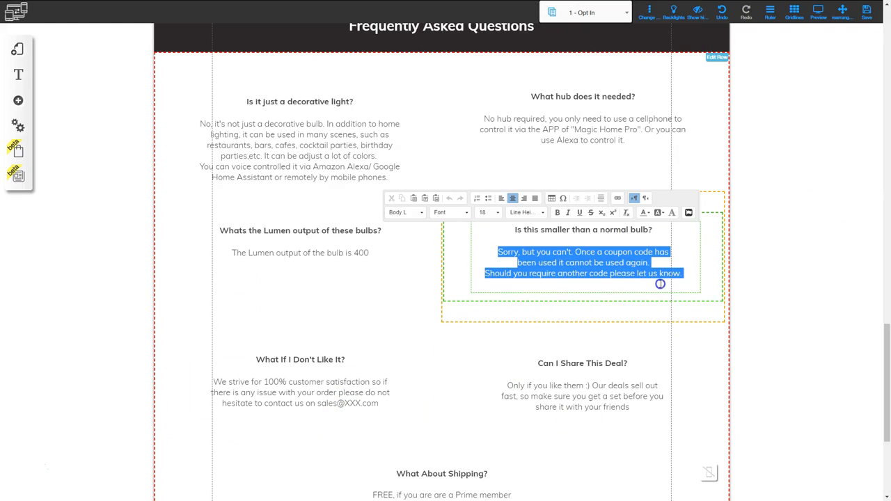
key("ctrl+v")
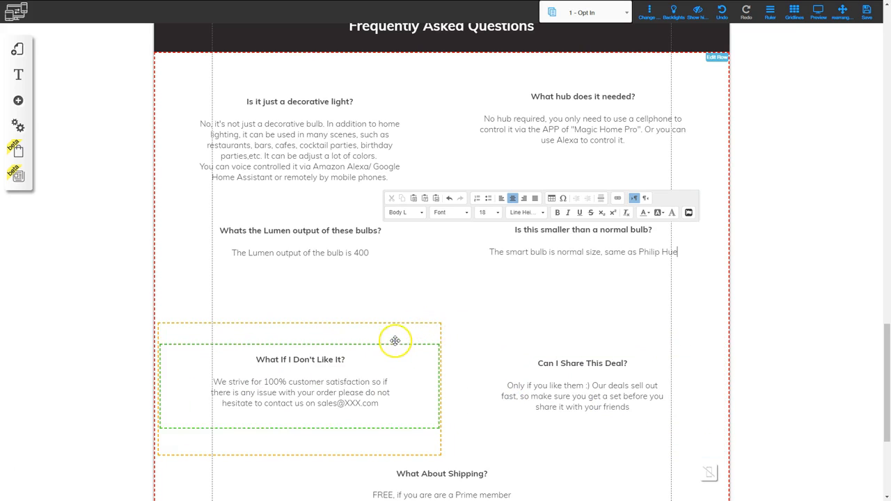
- Delete the FAQ columns containing "What If I Don't Like It?" and "Can I Share This Deal?"
left_click(398, 380)
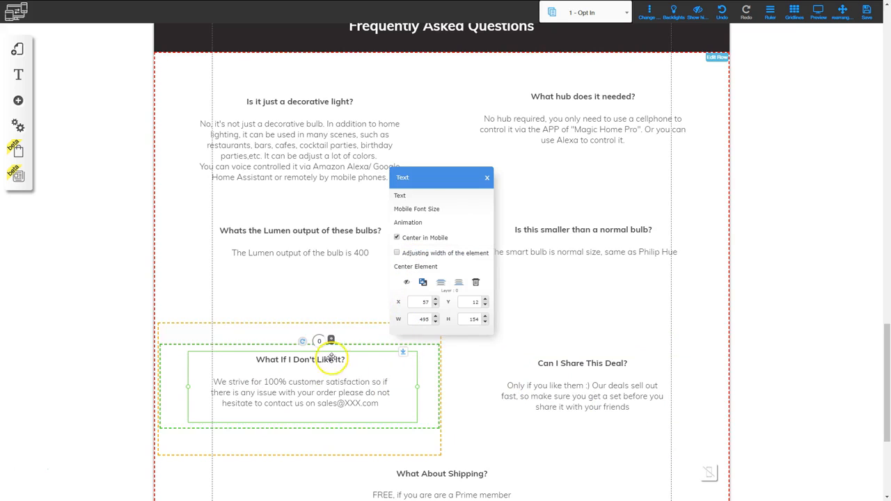
left_click(175, 436)
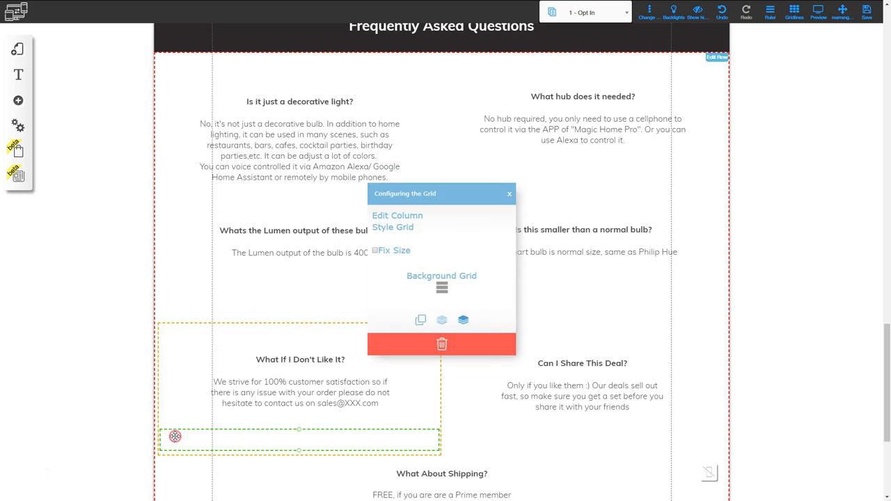
left_click(395, 216)
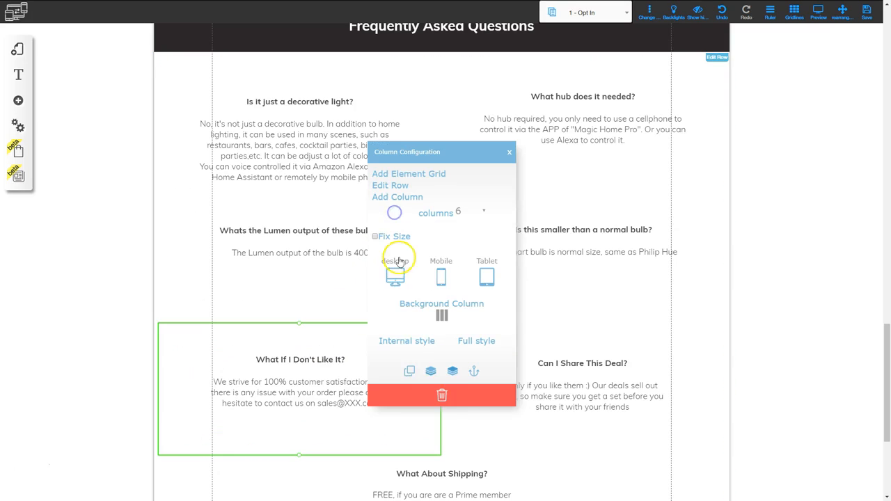
left_click(441, 394)
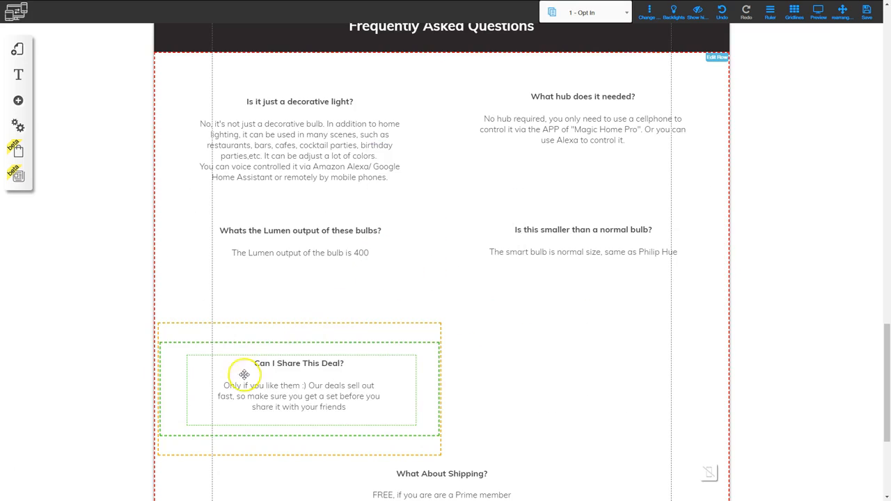
left_click(175, 446)
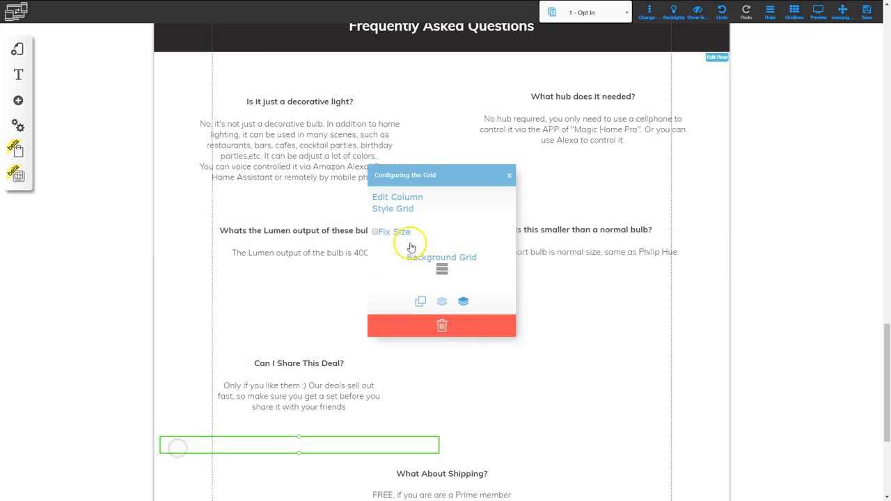
left_click(415, 198)
left_click(437, 368)
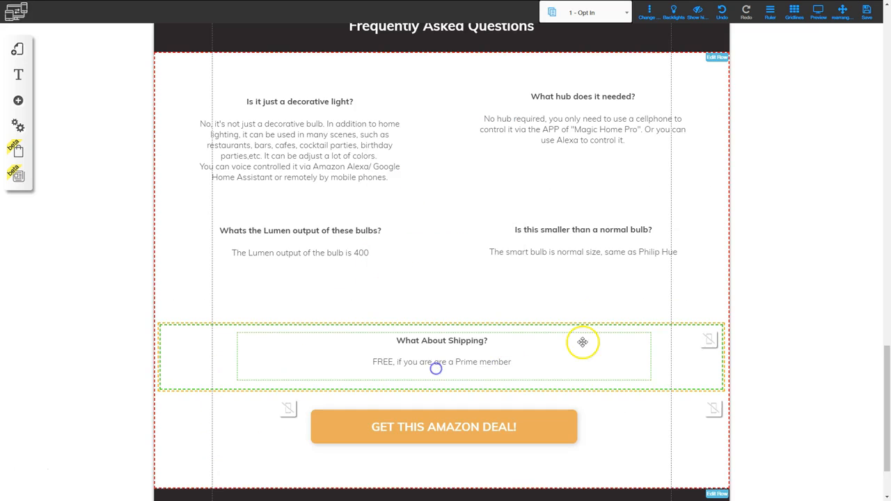
- Shorten the container of the "Is this smaller than a normal bulb?" question so it ends just below its answer
left_click_drag(576, 332, 434, 339)
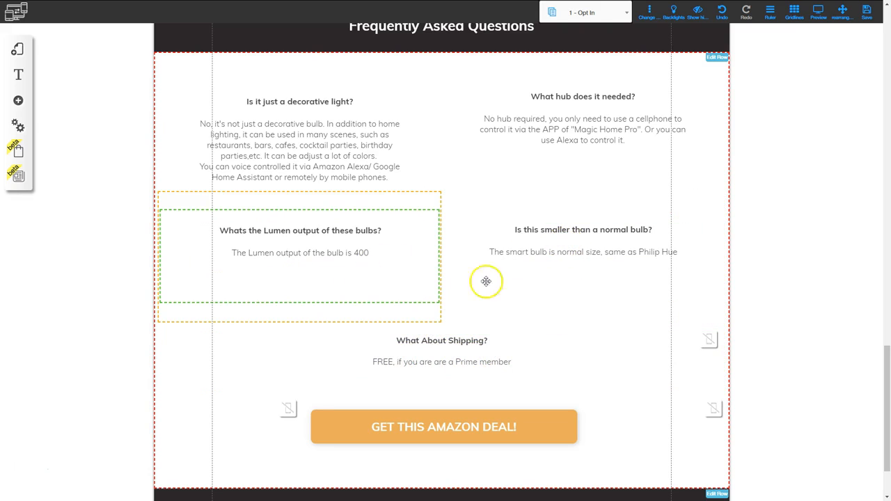
left_click_drag(582, 301, 586, 267)
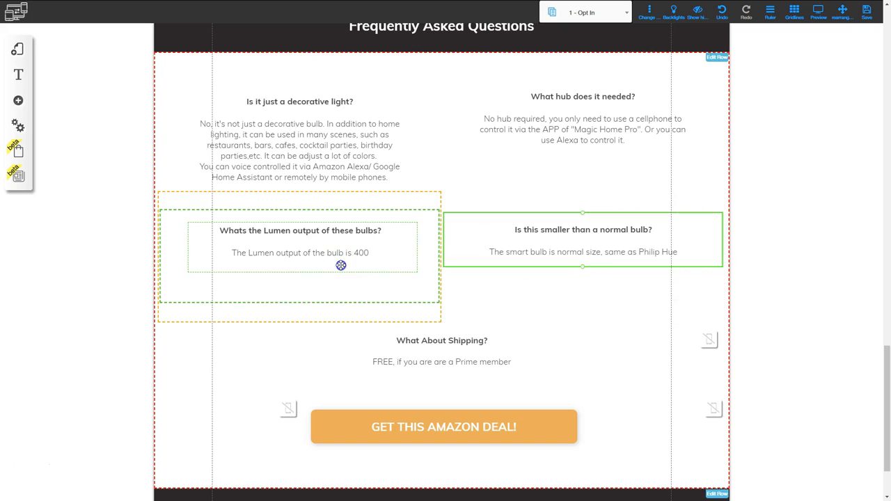
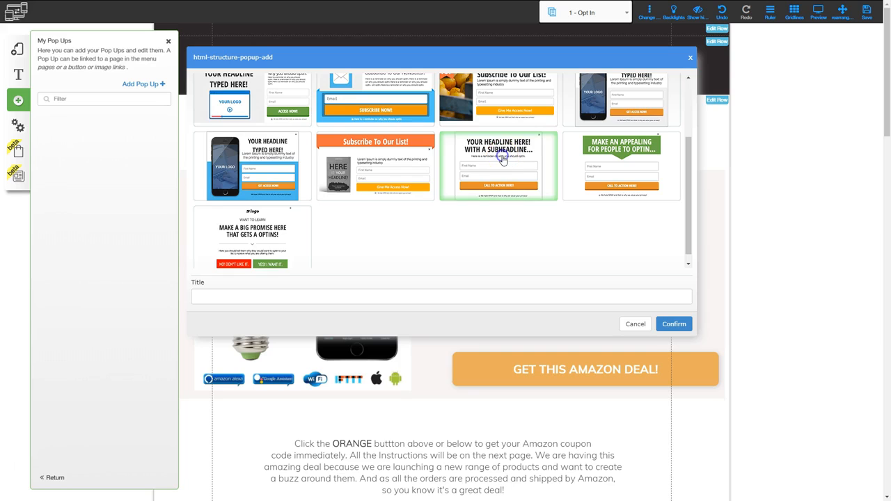
- Create a pop-up titled "PopUp" from the "Your Headline Here! With a Subheadline..." template
left_click(329, 292)
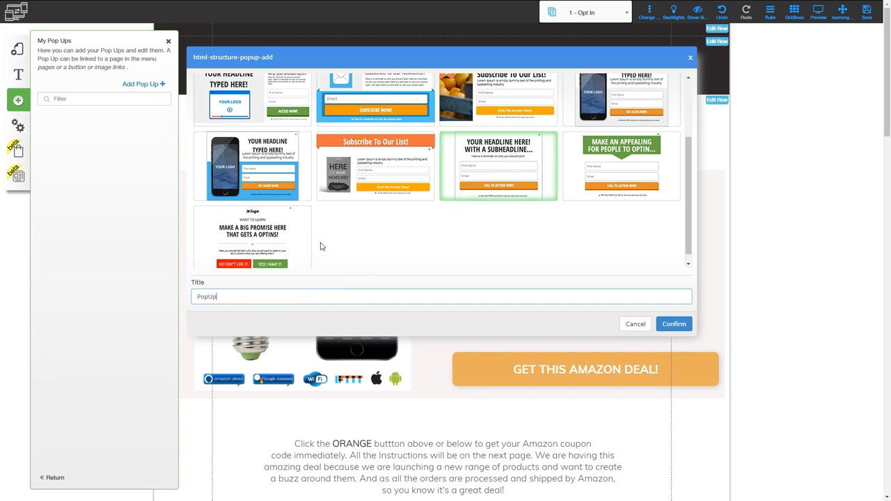
left_click(667, 324)
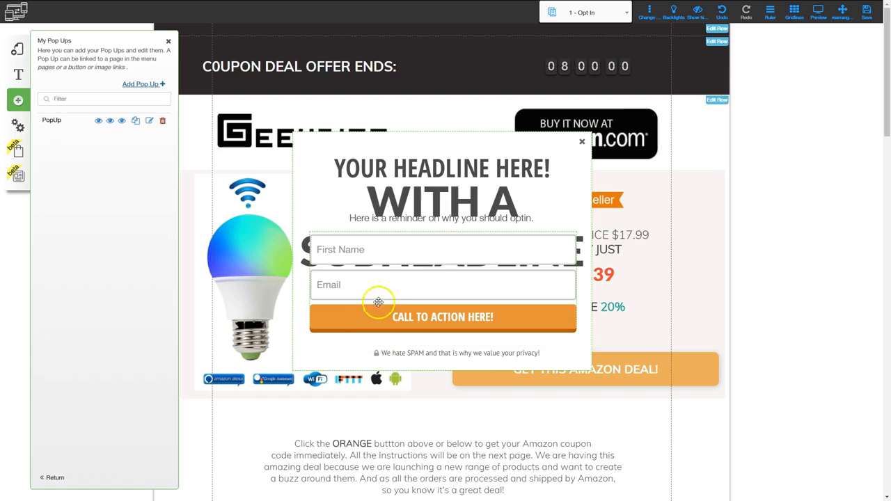
- Delete the oversized "With a Subheadline" text from the pop-up
left_click(415, 203)
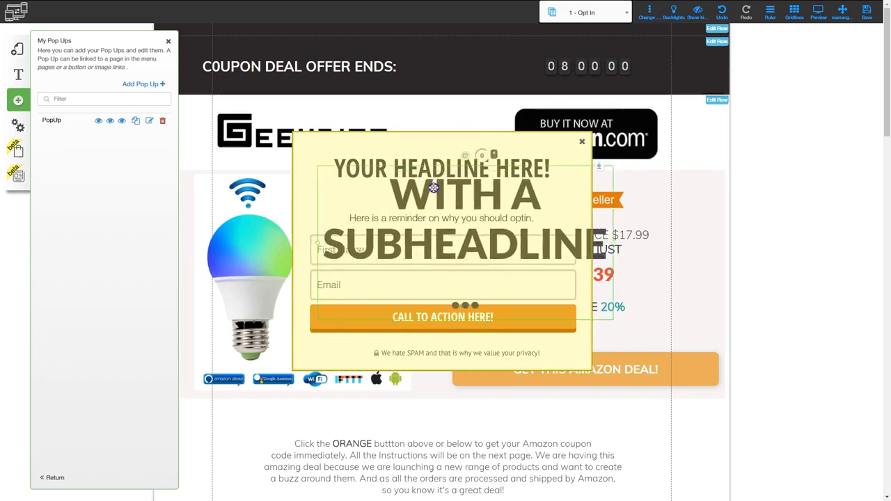
mouse_move(414, 209)
left_mouse_down()
mouse_move(404, 202)
mouse_move(418, 199)
left_mouse_up()
left_click(414, 283)
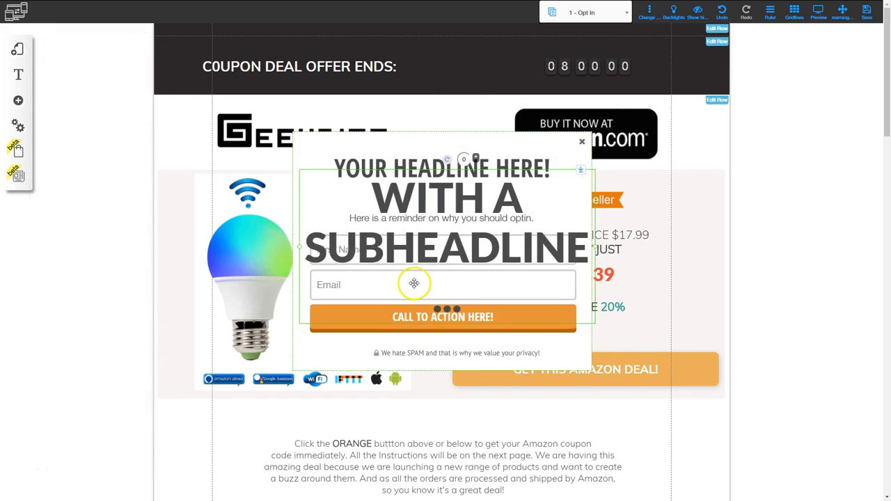
left_click(414, 174)
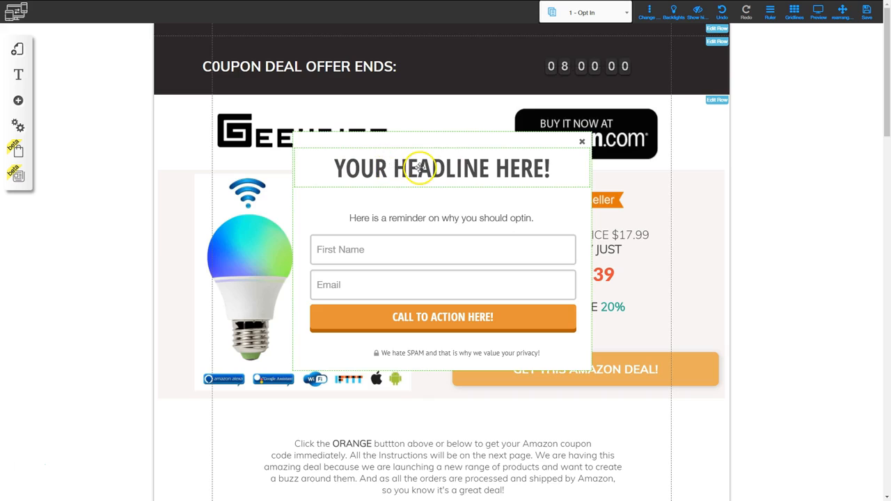
- Replace the pop-up's placeholder headline with "Get 20% Off Your Bulb Order"
double_click(418, 167)
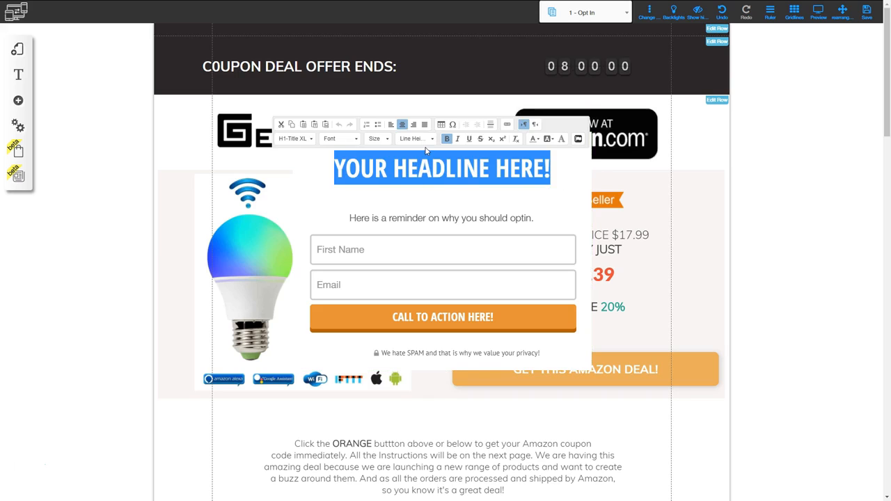
type("Get 20")
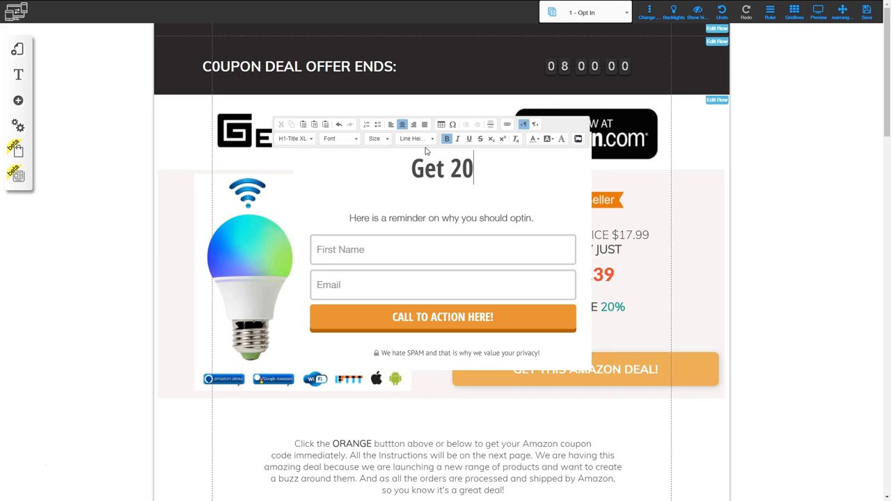
type("%")
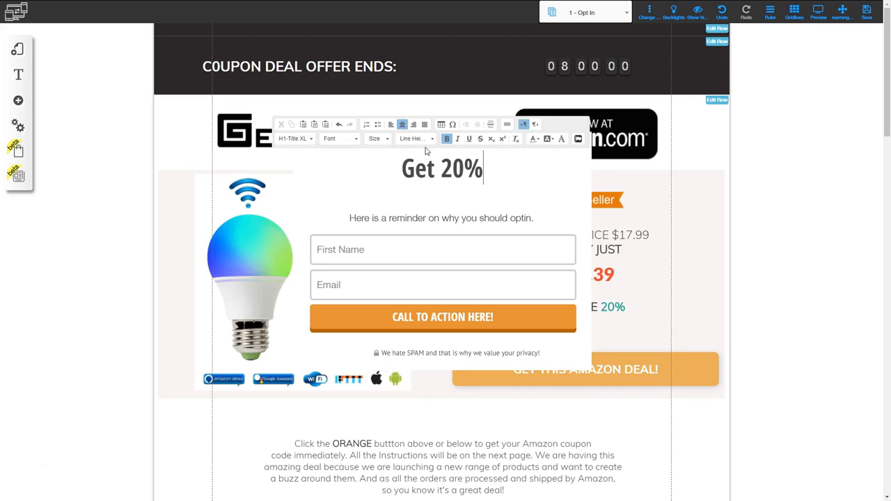
type(" Off Your ")
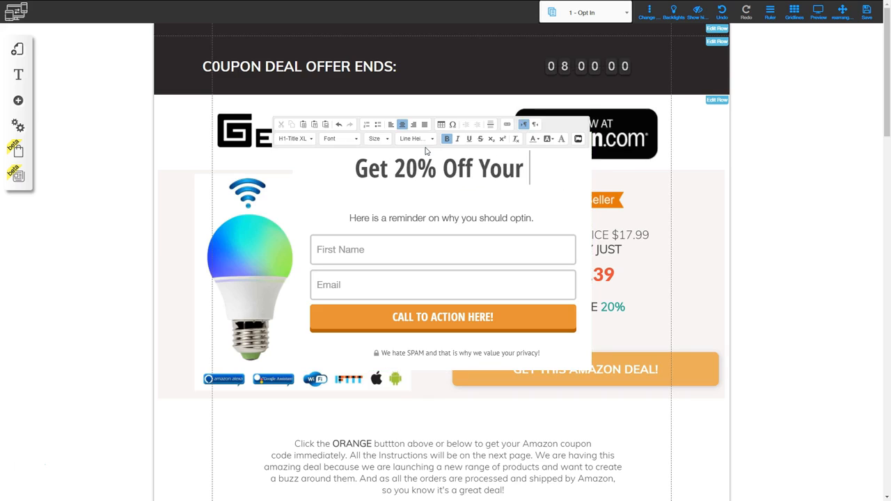
type("Bulb Order")
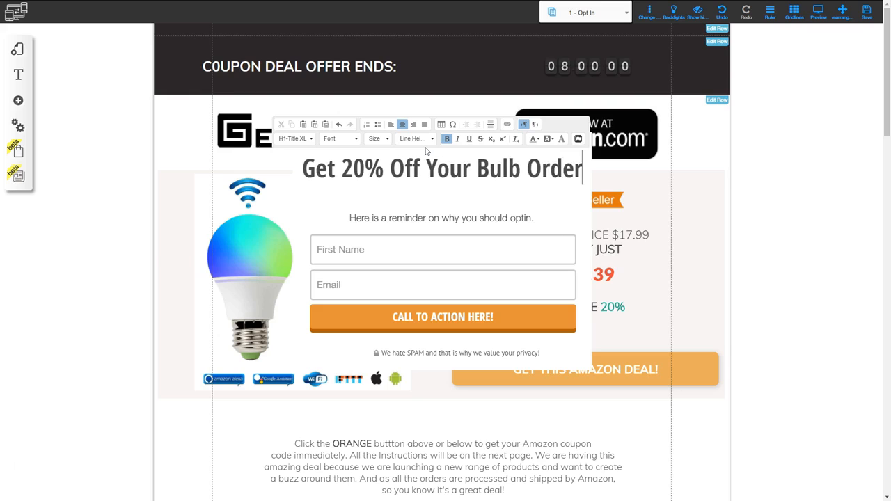
- Replace the opt-in reminder text below the pop-up headline with "Limited Coupons Available"
left_click(425, 218)
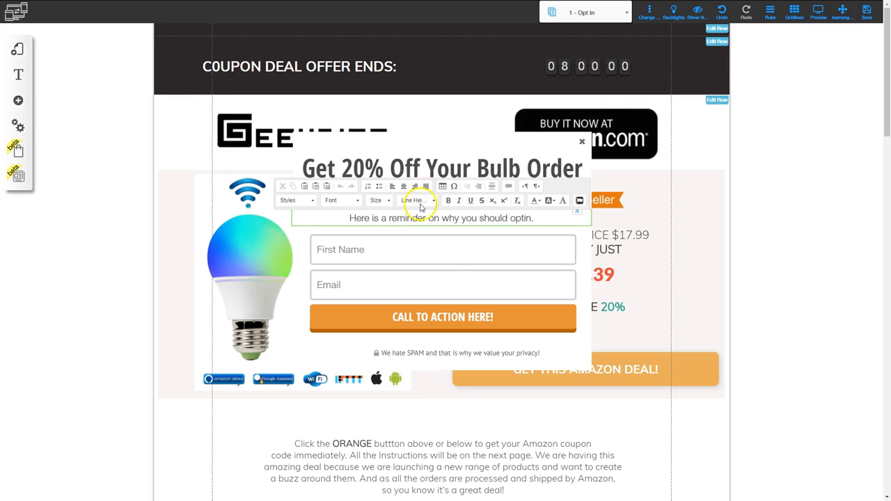
triple_click(420, 216)
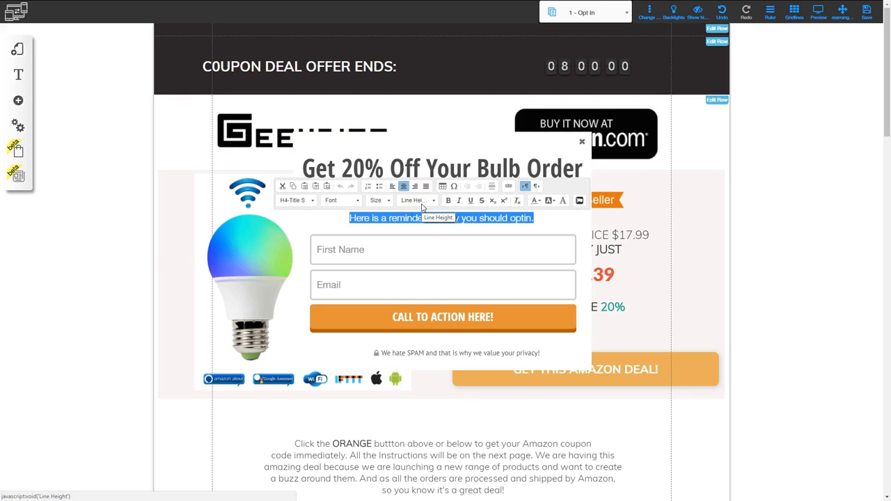
type("Limited")
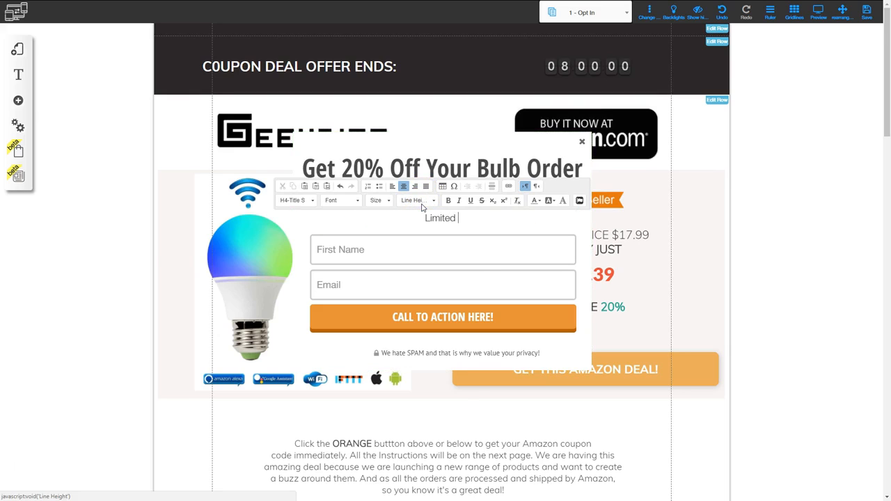
type(" Coupons Avai")
key("BackSpace")
type("ala")
key("BackSpace")
key("BackSpace")
type("ilable")
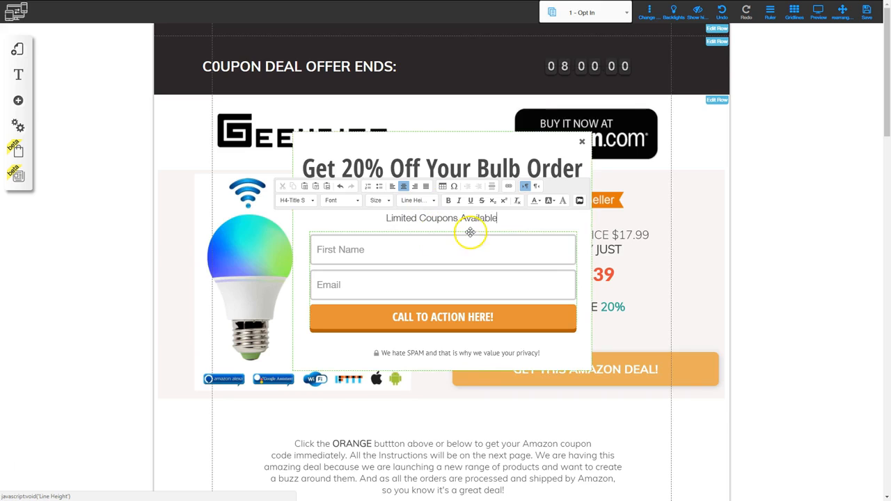
left_click(607, 233)
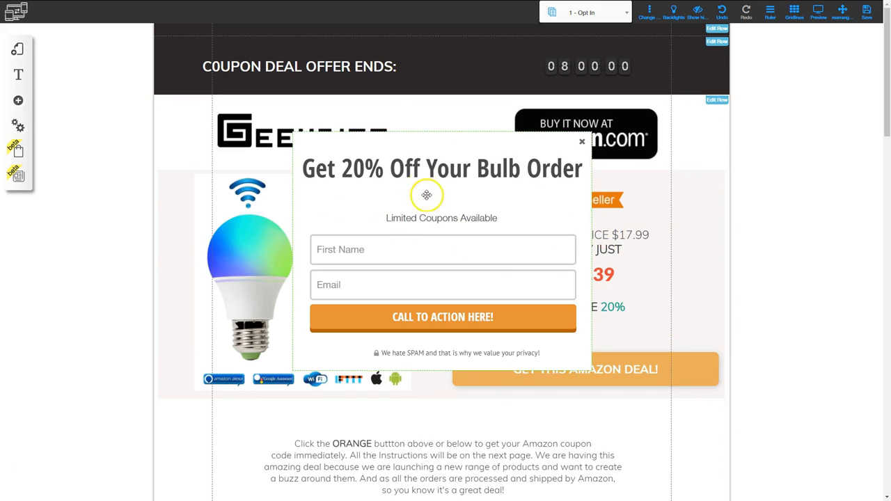
- Move the "Limited Coupons Available" line and the opt-in form up to close the gaps beneath the headline
left_click(424, 171)
mouse_move(424, 216)
left_mouse_down()
mouse_move(422, 201)
mouse_move(423, 240)
mouse_move(424, 232)
left_mouse_up()
left_click(416, 305)
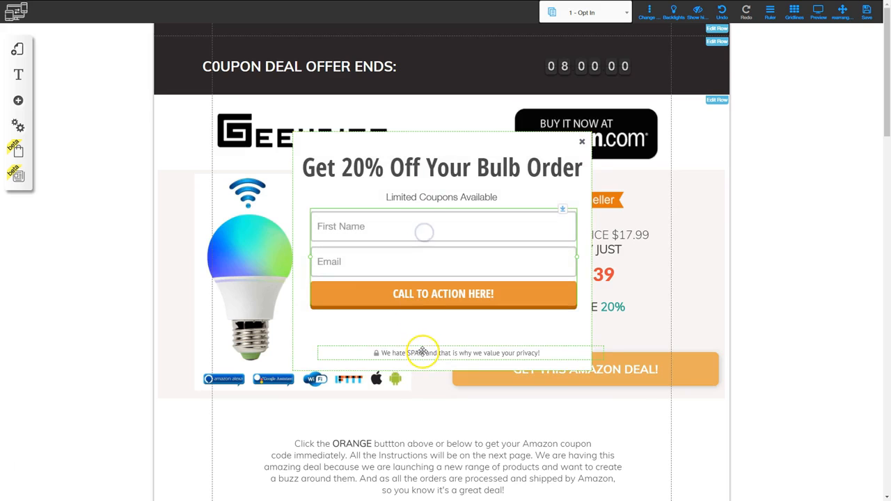
- Move the SPAM privacy note and its lock icon up beneath the form button, and shorten the pop-up to end just below them
left_click_drag(422, 352, 410, 319)
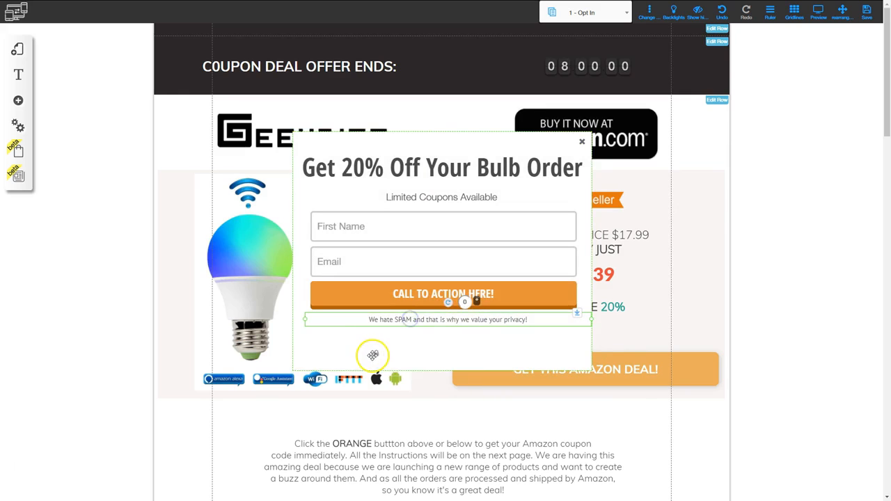
left_click_drag(374, 353, 363, 319)
left_click(370, 336)
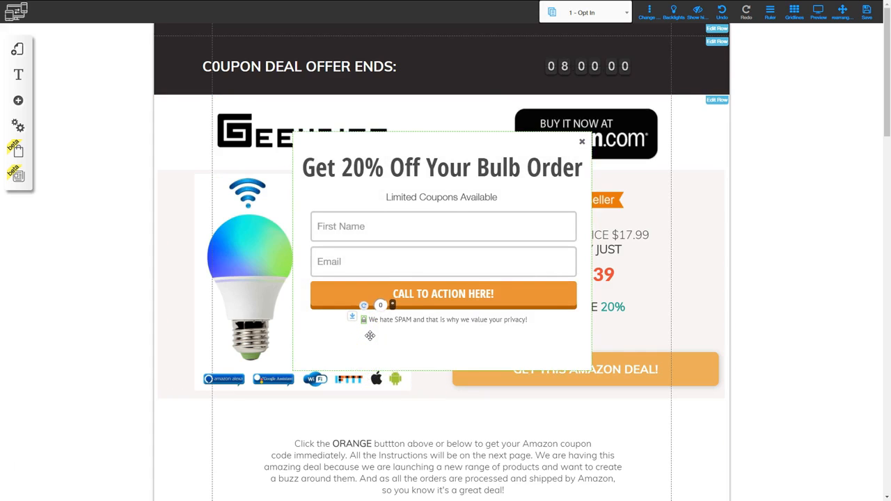
left_click(404, 346)
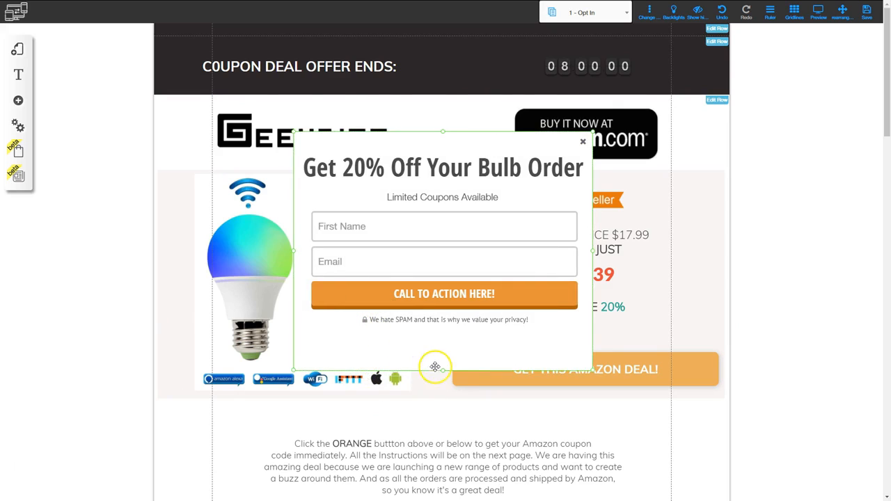
left_click_drag(441, 372, 443, 342)
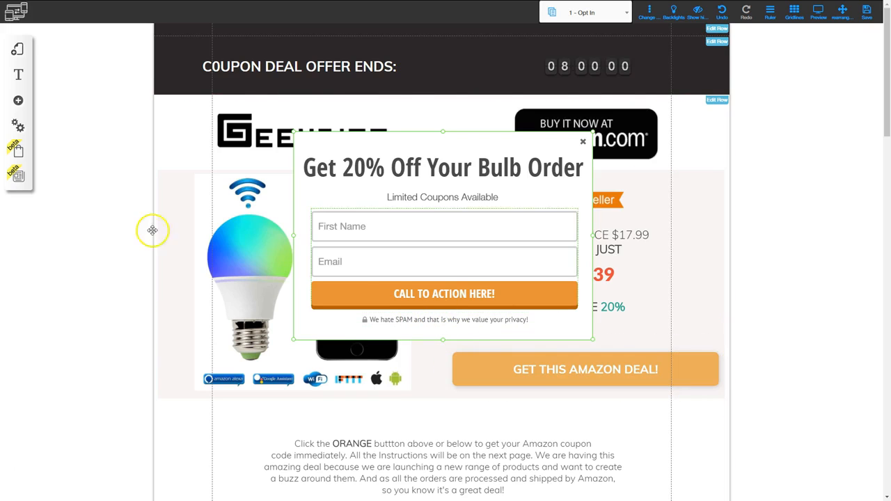
- Set the opt-in form's button text to "Get Your Coupon Now"
left_click(425, 254)
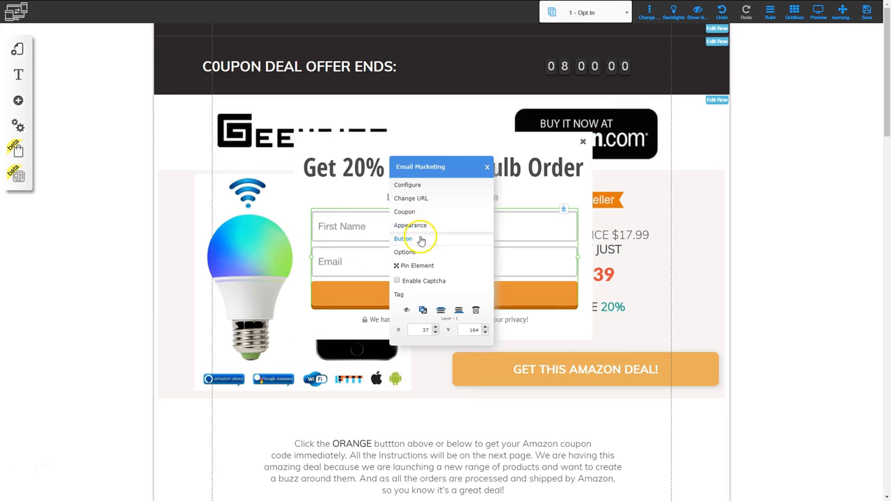
left_click(420, 239)
left_click_drag(452, 227, 375, 226)
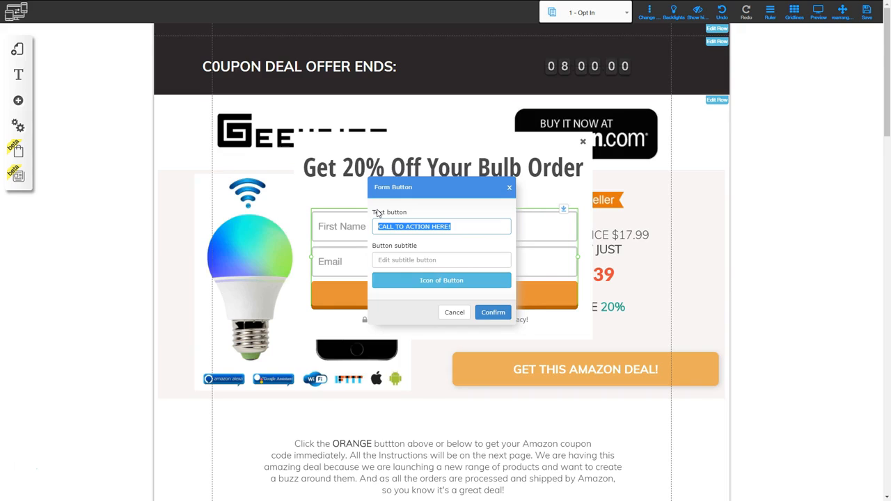
type("Get Your Cou")
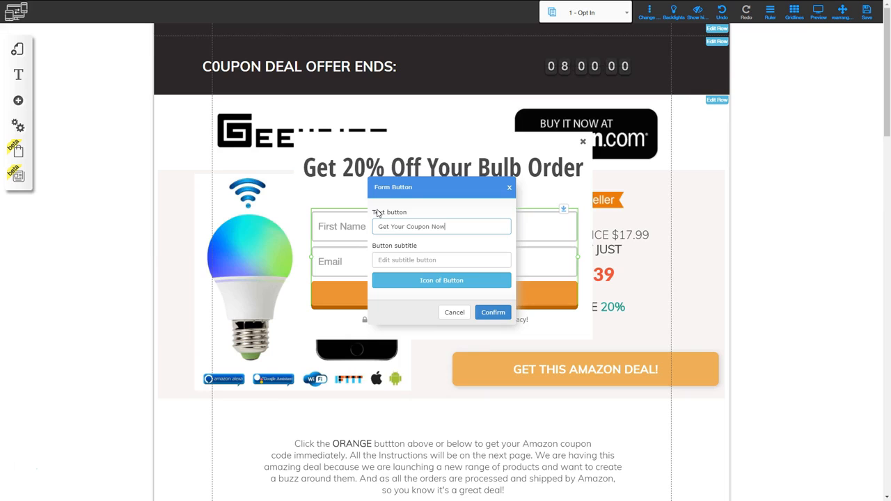
type("pon Now")
left_click(493, 312)
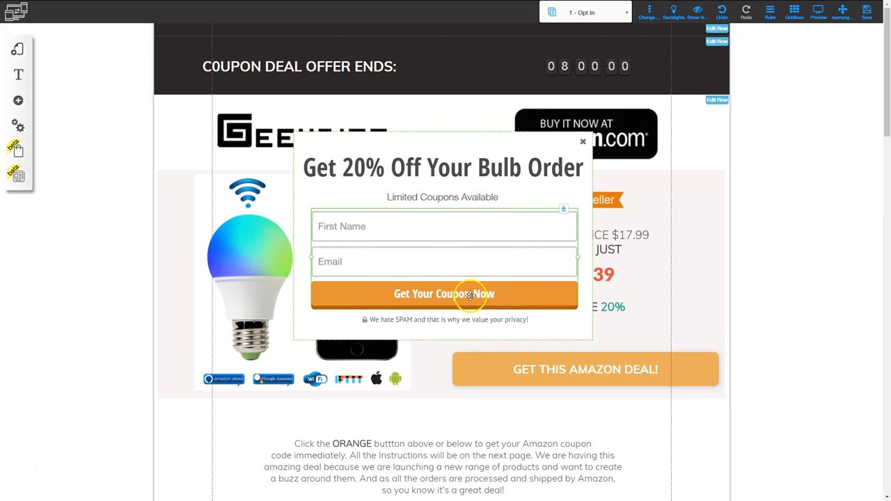
- Configure the opt-in form's email marketing connection to use the "EBOOK copy_5 copy_7 copy_2" list
left_click(411, 251)
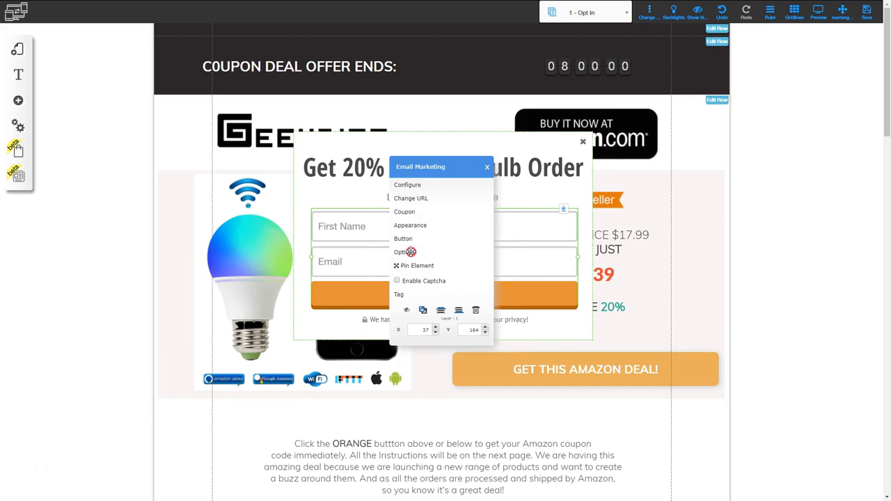
left_click(414, 187)
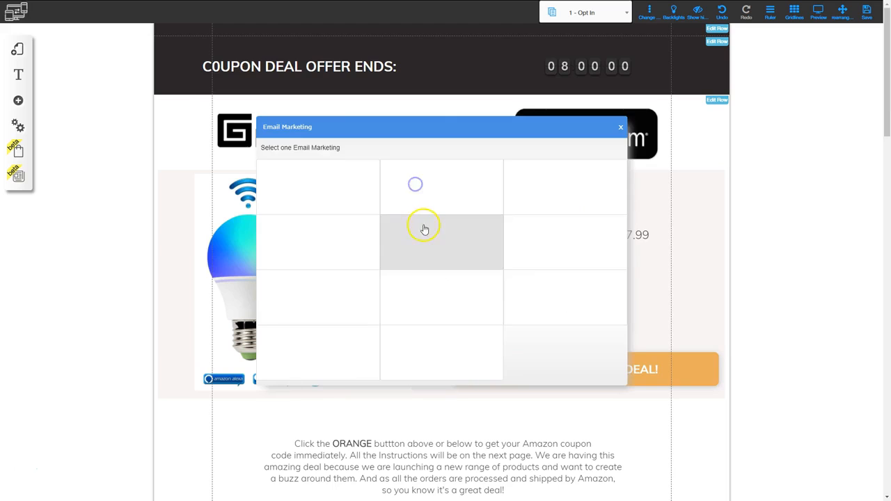
left_click(335, 275)
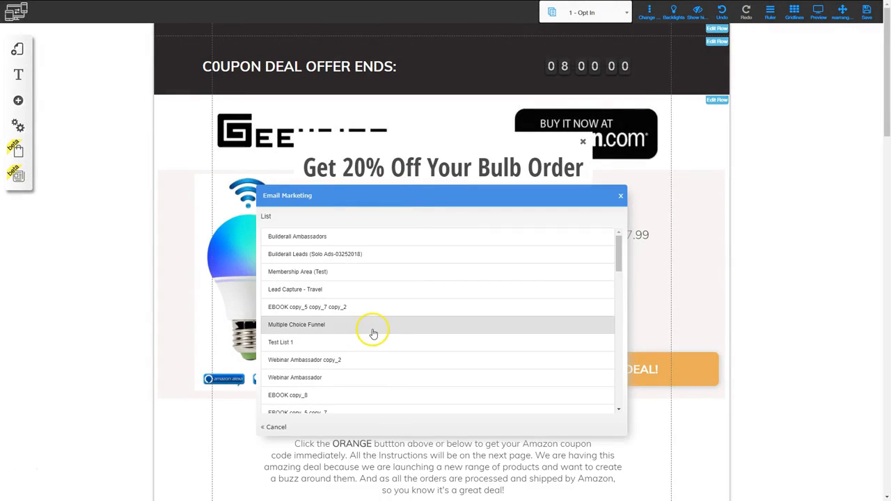
left_click(317, 308)
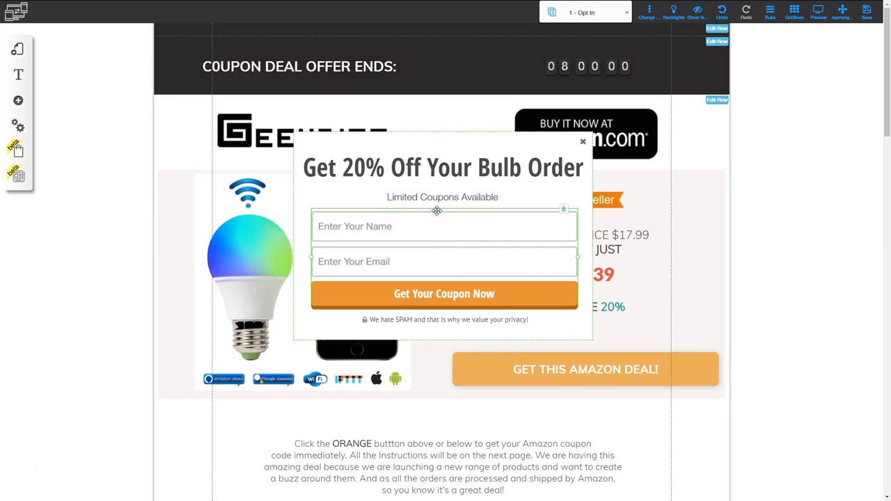
- Set the form's Pending subscribe URL to the "2- Instructions" page, opening in the same tab
left_click(427, 241)
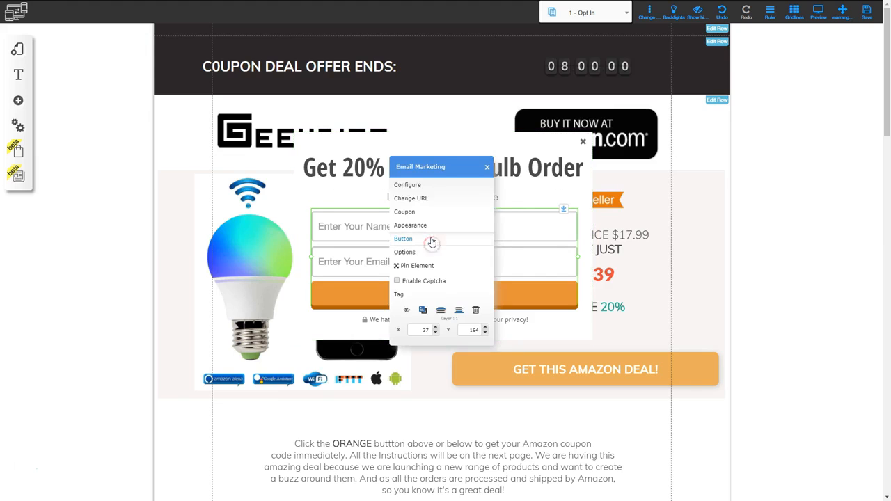
left_click(418, 198)
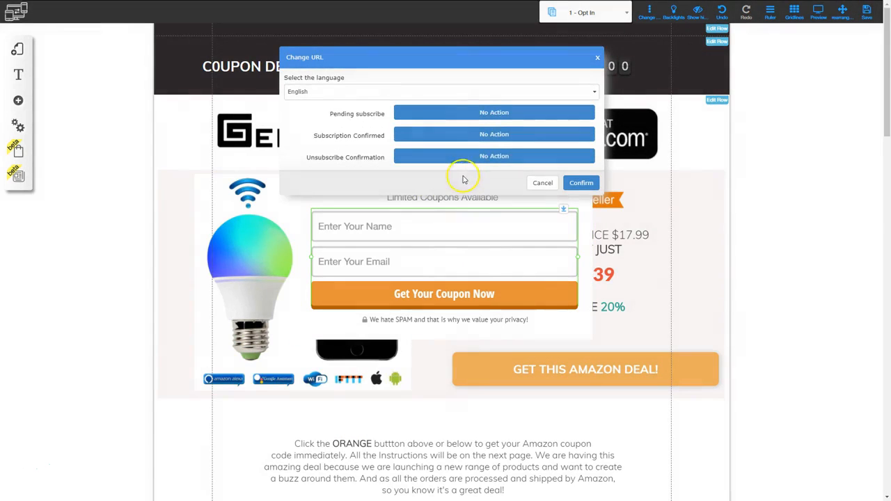
left_click(483, 114)
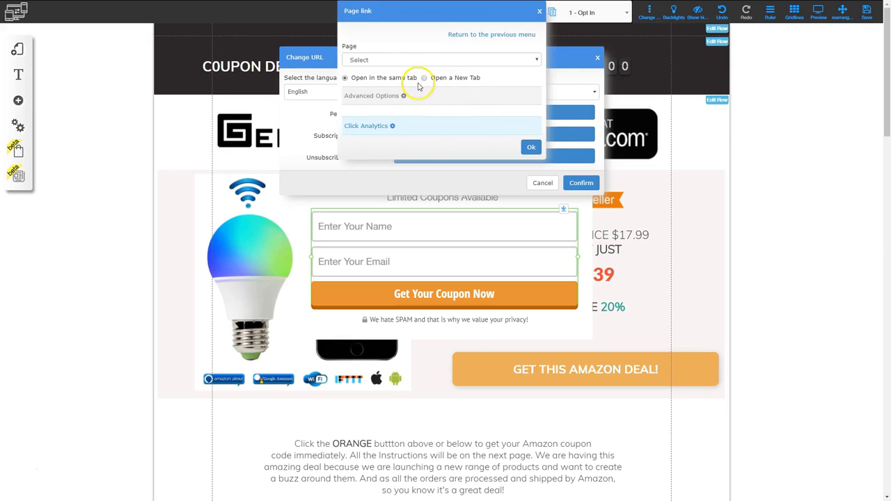
left_click(458, 37)
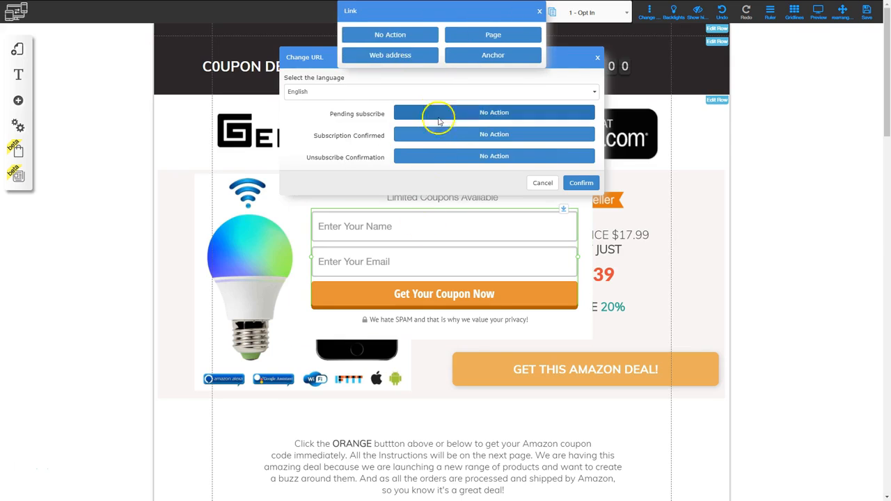
left_click(492, 36)
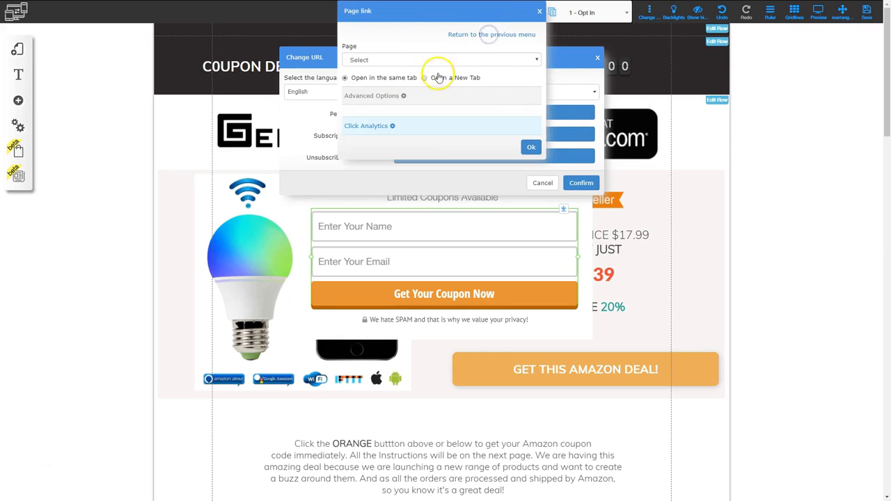
left_click(419, 62)
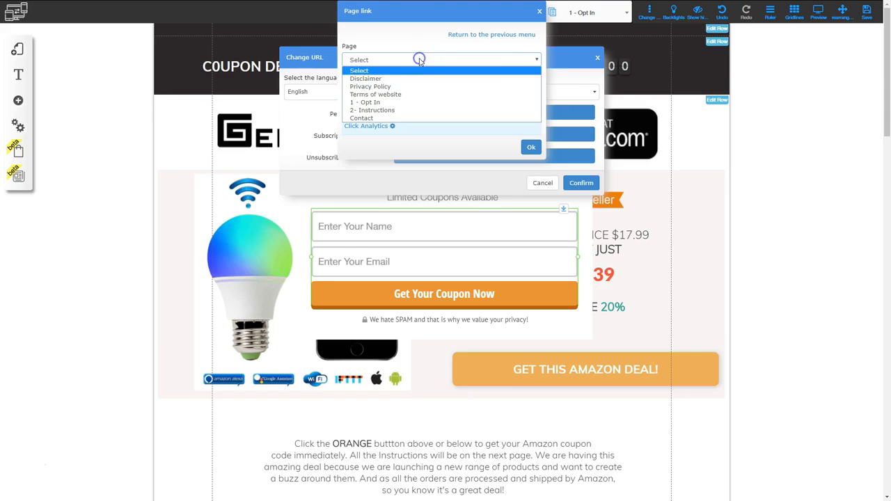
left_click(386, 109)
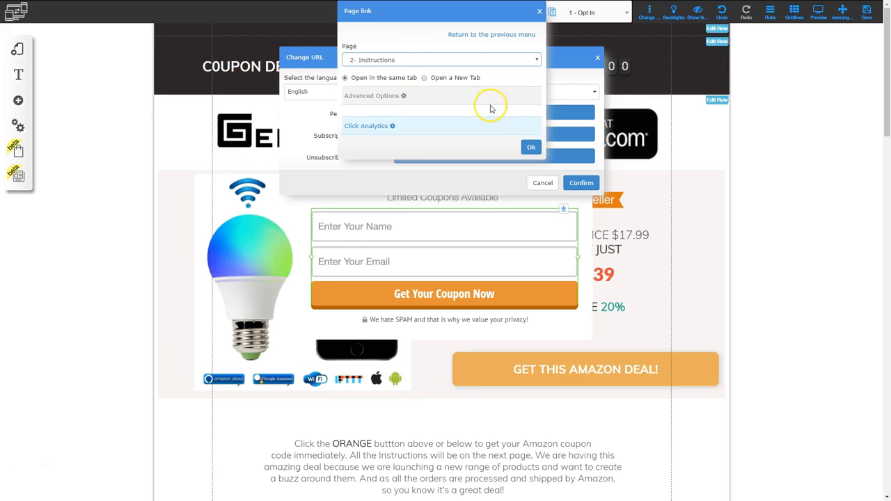
left_click(529, 147)
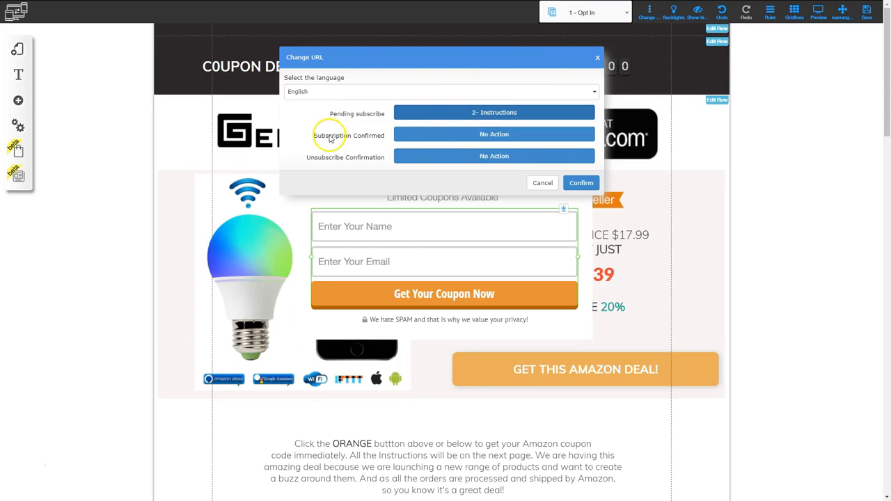
- Set the form's Subscription Confirmed URL to the "2- Instructions" page, opening in the same tab, and save the URL settings
left_click(491, 136)
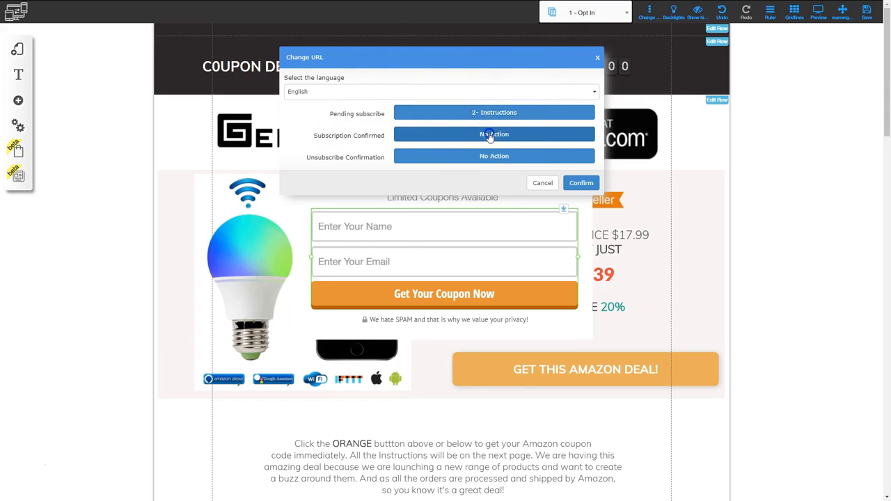
left_click(441, 59)
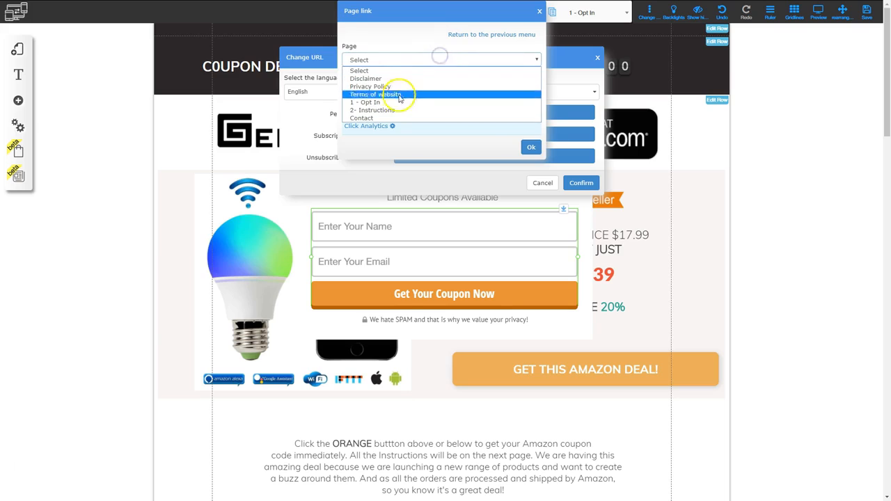
left_click(387, 109)
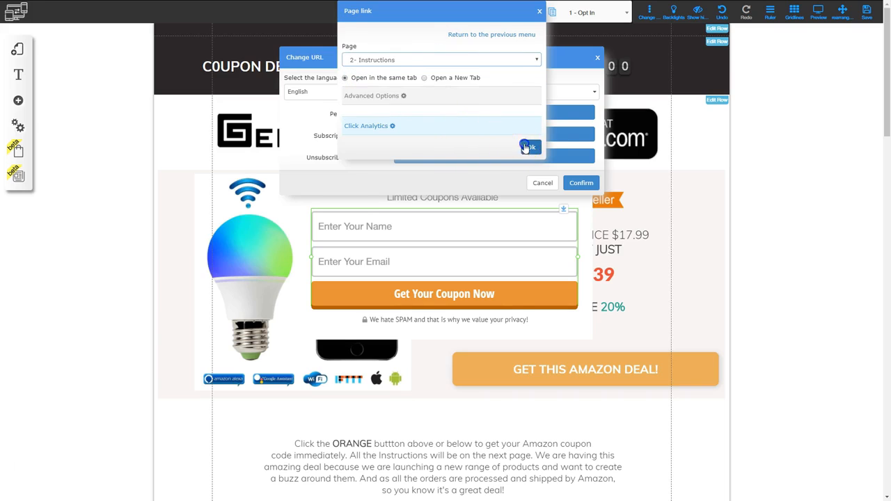
left_click(527, 146)
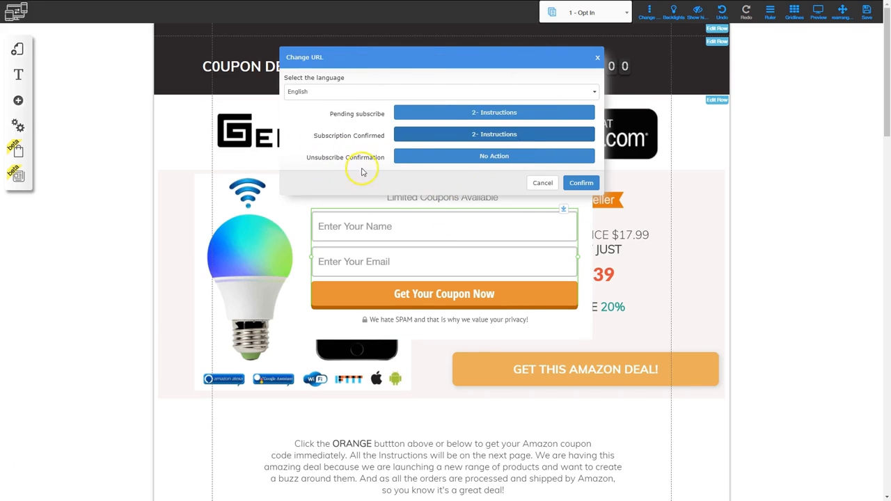
left_click(581, 185)
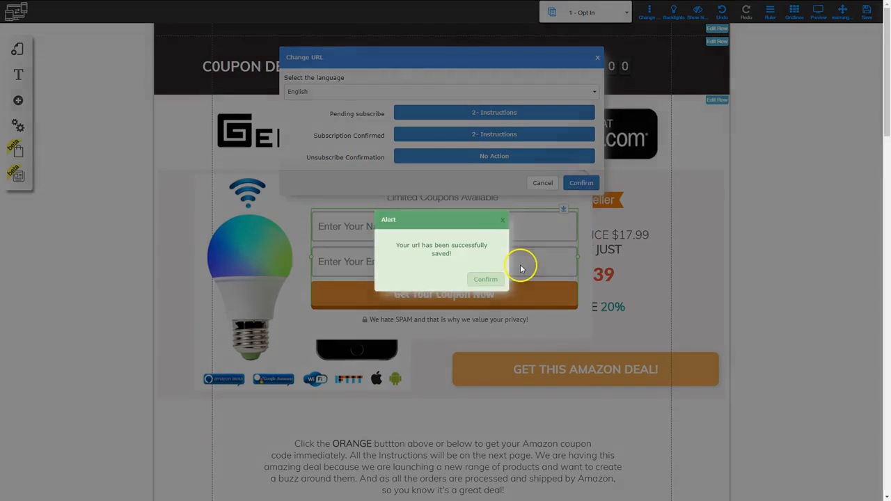
left_click(486, 279)
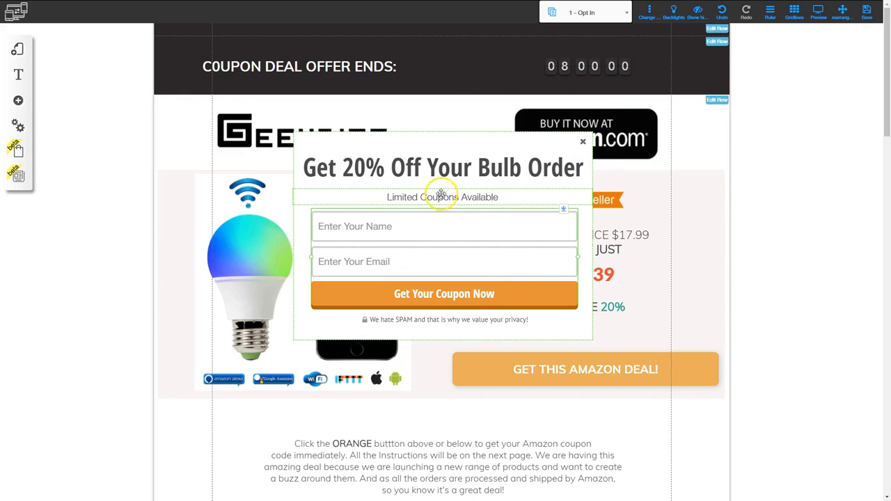
- Show the pop-up's second device version and apply the H2-Title L style to its "Get 20% Off Your Bulb Order" heading
left_click(18, 100)
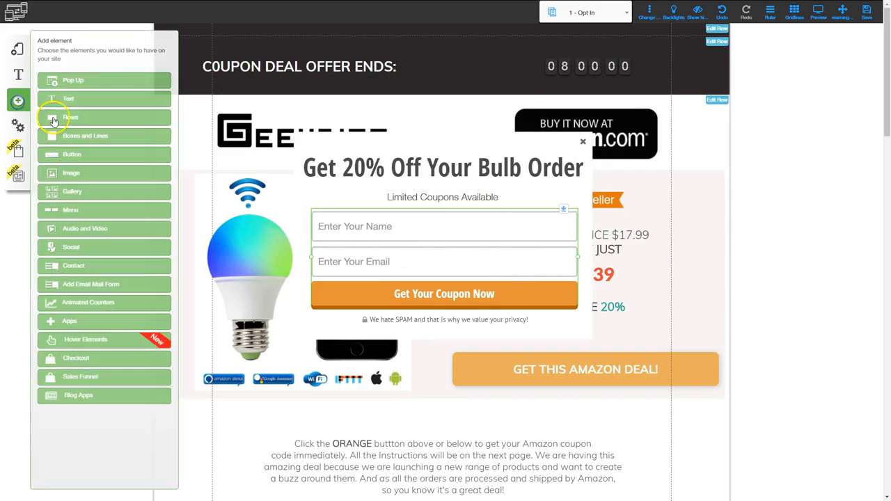
left_click(82, 79)
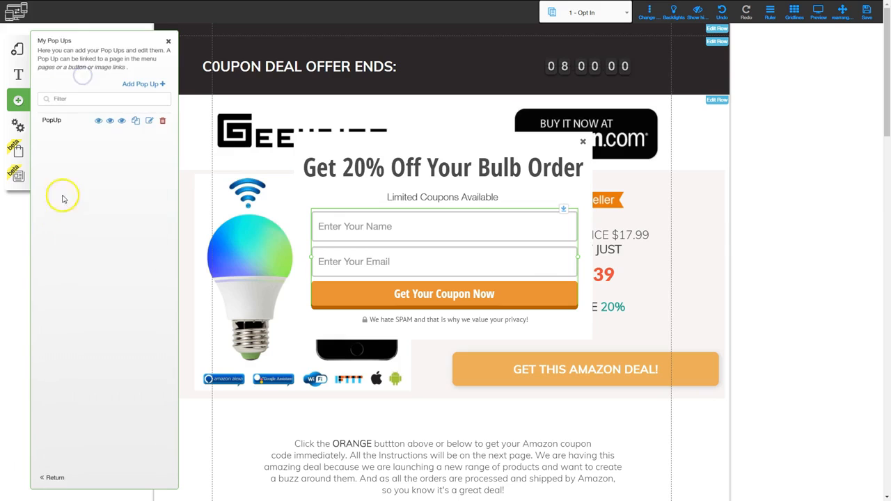
left_click(110, 122)
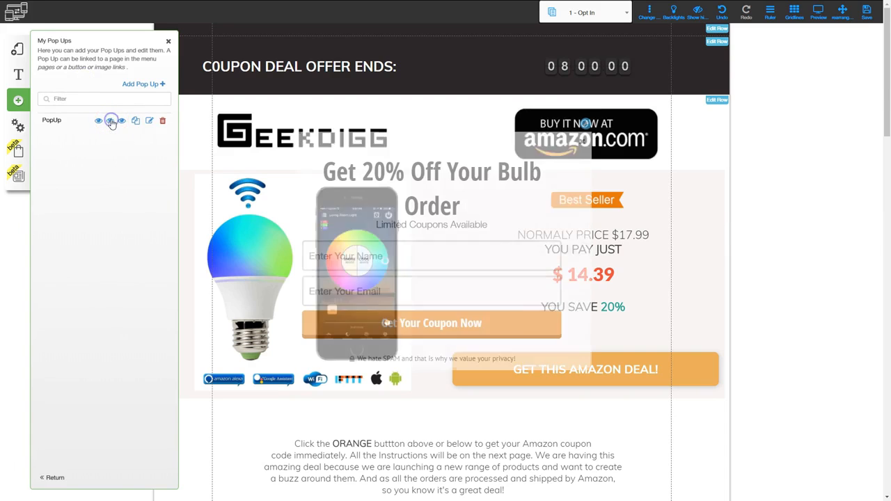
left_click(416, 170)
double_click(417, 170)
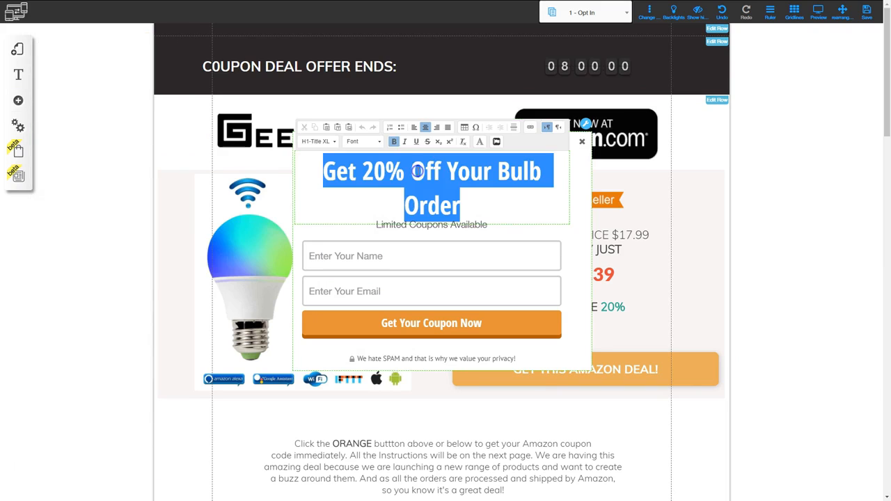
left_click(328, 142)
left_click(332, 224)
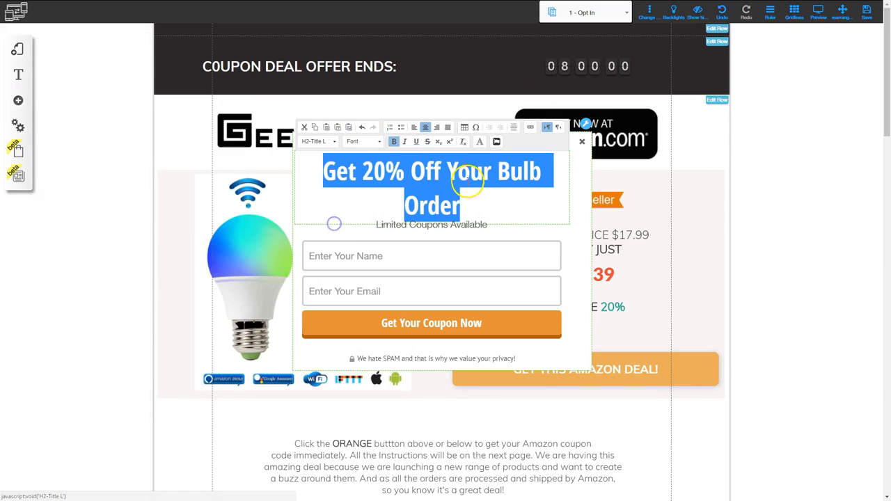
- Widen the heading's text box to nearly the pop-up's full width so the heading fits on one line
left_click(496, 192)
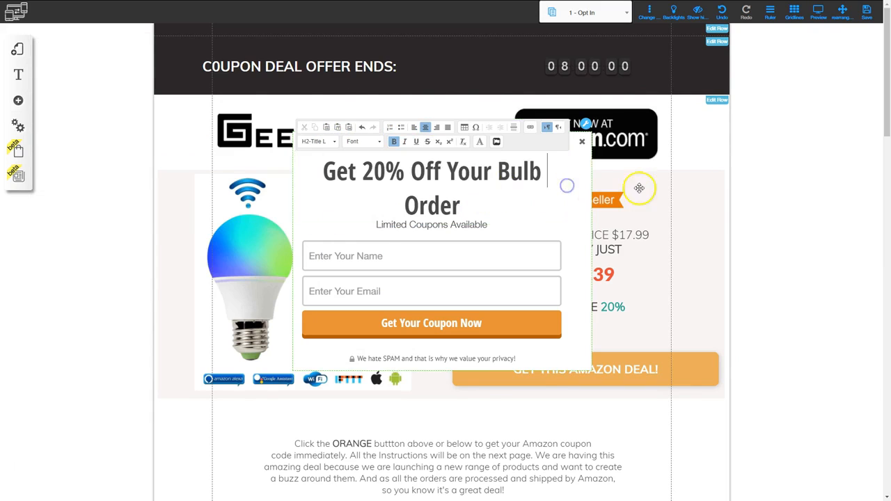
left_click(495, 188)
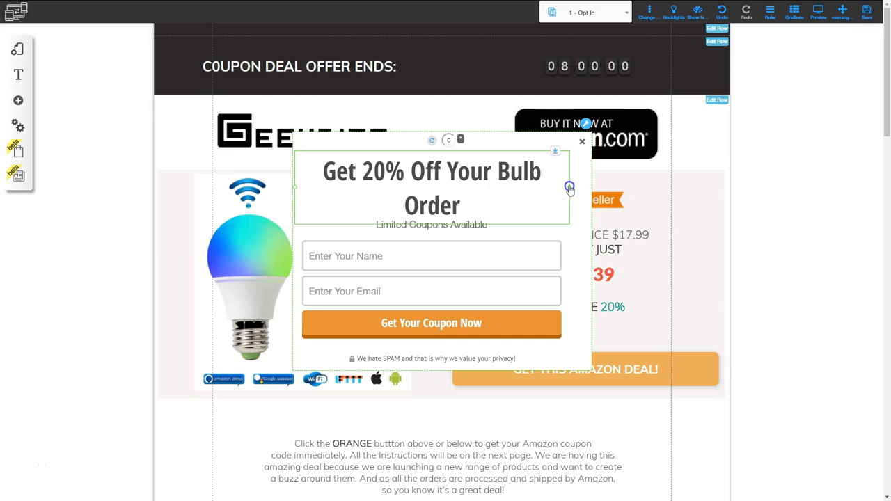
left_click_drag(570, 188, 589, 185)
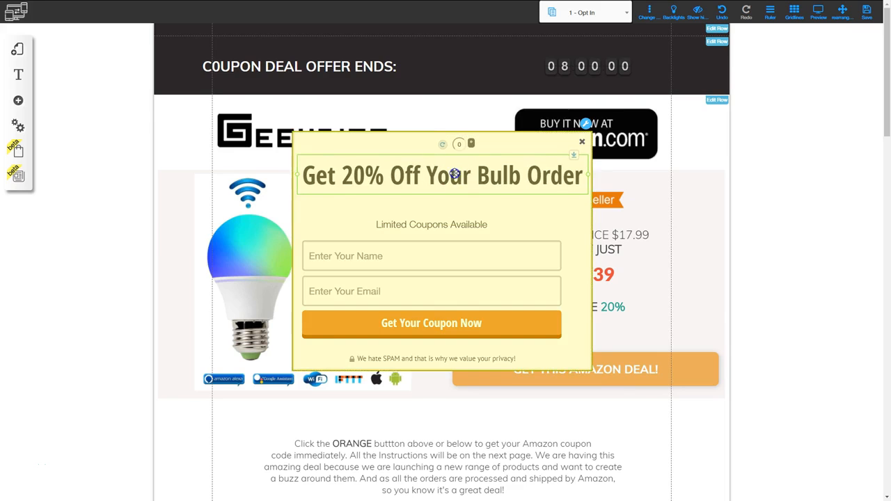
- Move the "Limited Coupons Available" subtitle and the opt-in form up, closing the gap beneath the heading
left_click(417, 221)
left_click_drag(418, 224, 423, 200)
left_click_drag(428, 267, 443, 239)
- Move the SPAM privacy note and lock icon up beneath the form button, and shorten the pop-up to end just below them
left_click(424, 359)
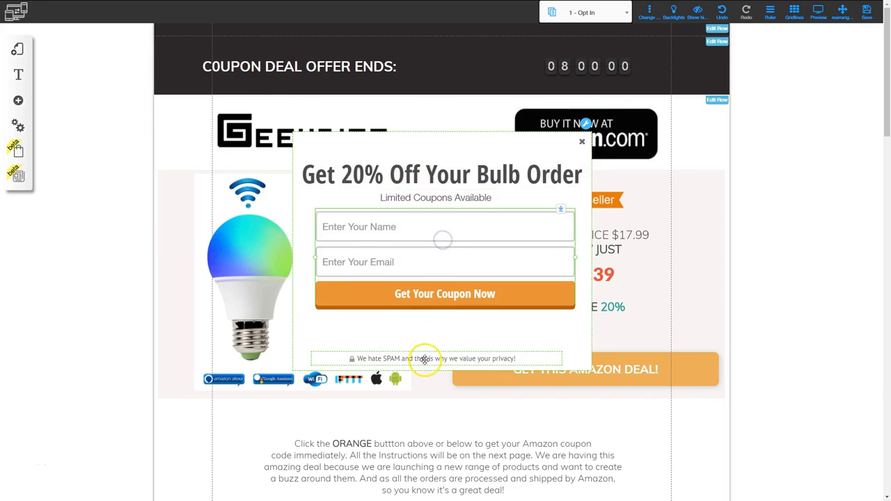
left_click_drag(424, 359, 448, 319)
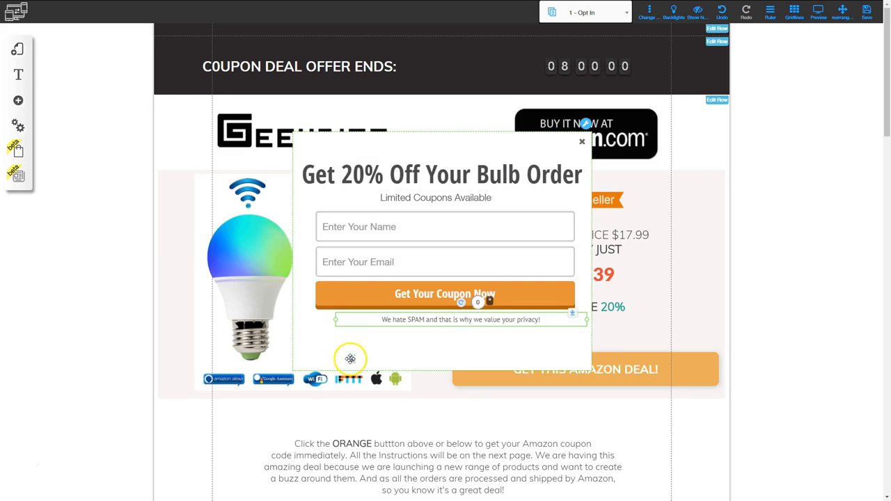
left_click_drag(351, 358, 375, 319)
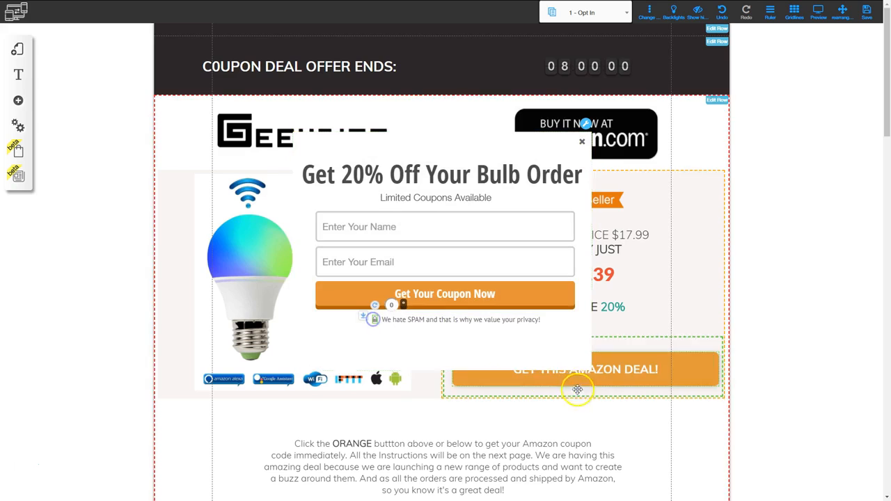
left_click(450, 347)
left_click_drag(441, 374, 445, 341)
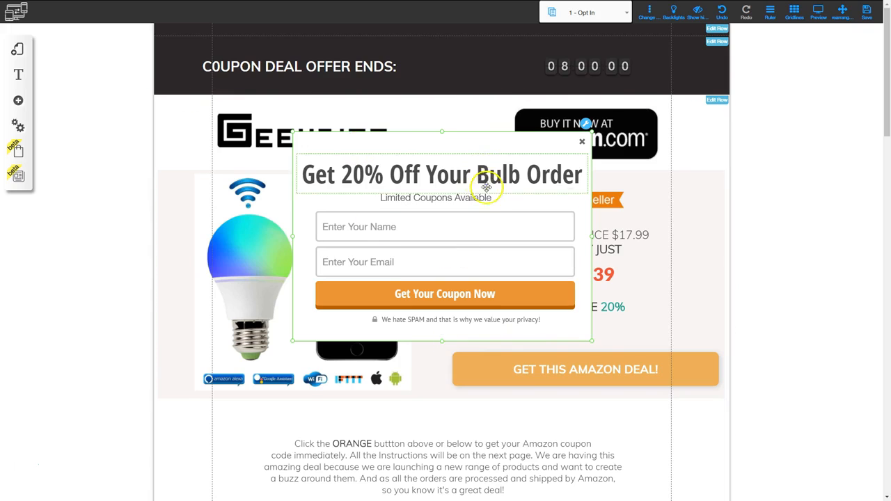
- Show the pop-up's third device version and narrow the pop-up to a single column around the form
left_click(18, 101)
left_click(85, 81)
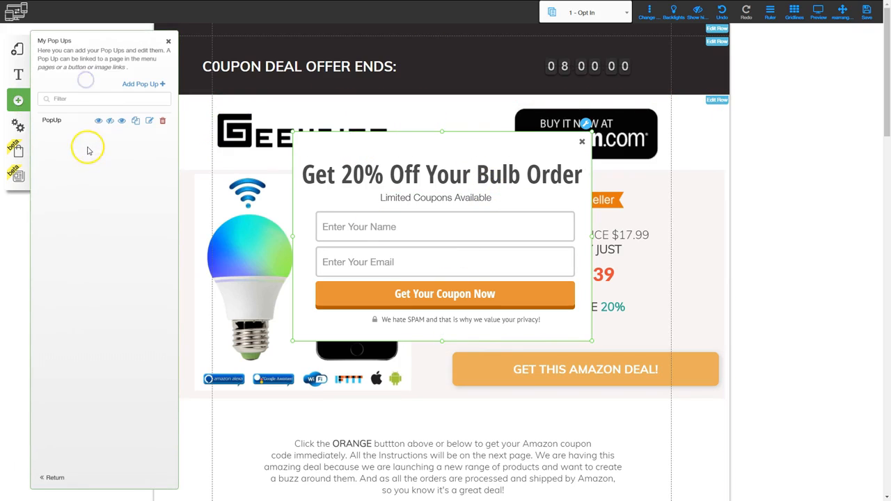
left_click(99, 122)
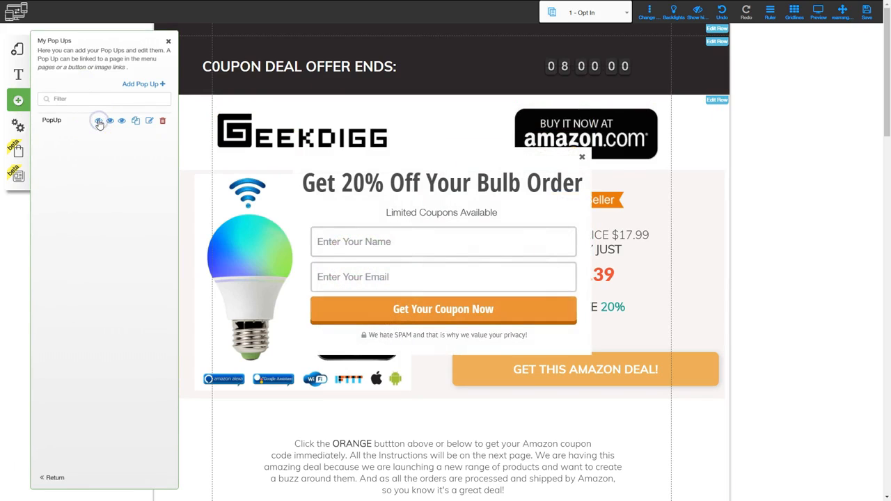
left_click(108, 122)
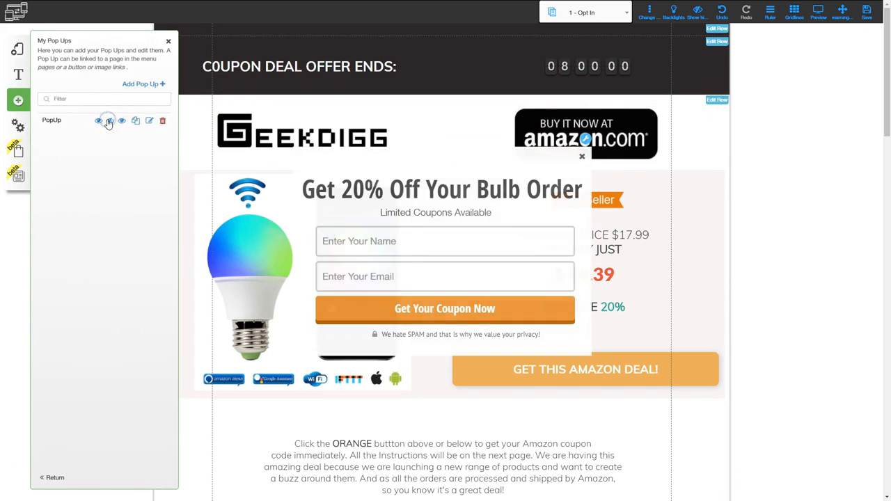
left_click(123, 121)
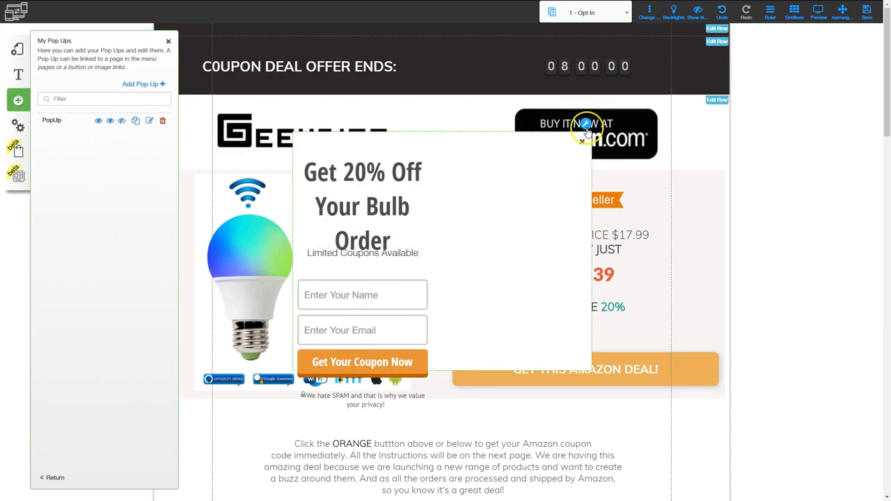
left_click(517, 311)
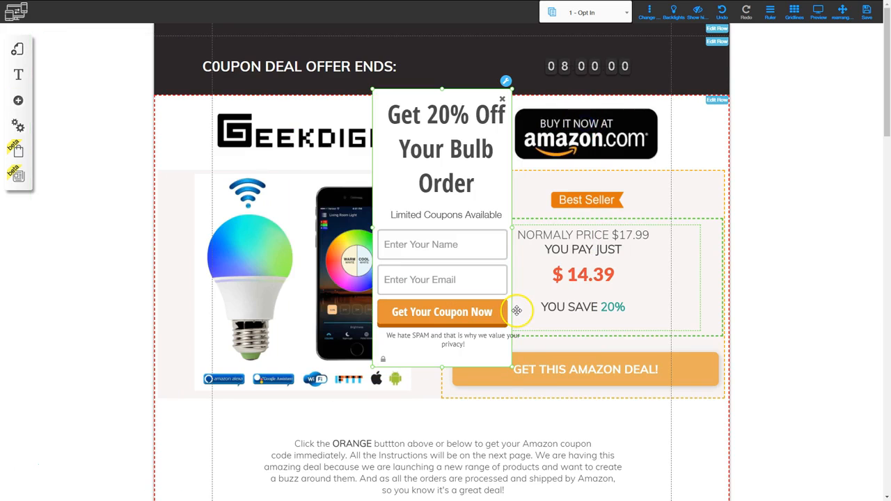
- Center the heading in the narrow pop-up and nudge the subtitle and opt-in form slightly up beneath it
left_click(446, 128)
left_click_drag(445, 128, 442, 128)
left_click(440, 214)
left_click_drag(440, 214, 440, 209)
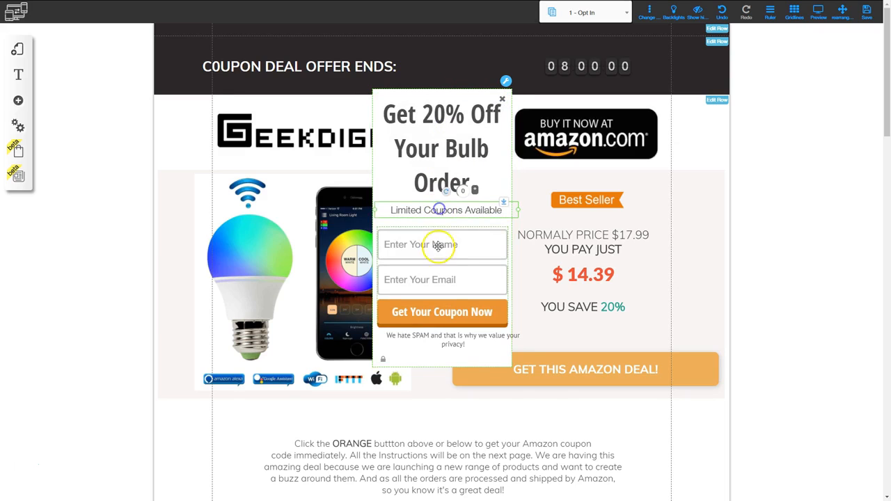
left_click_drag(438, 245, 438, 245)
- Fit the SPAM privacy note within the narrow pop-up, place the lock icon beside its first line, and close the pop-up
left_click(444, 342)
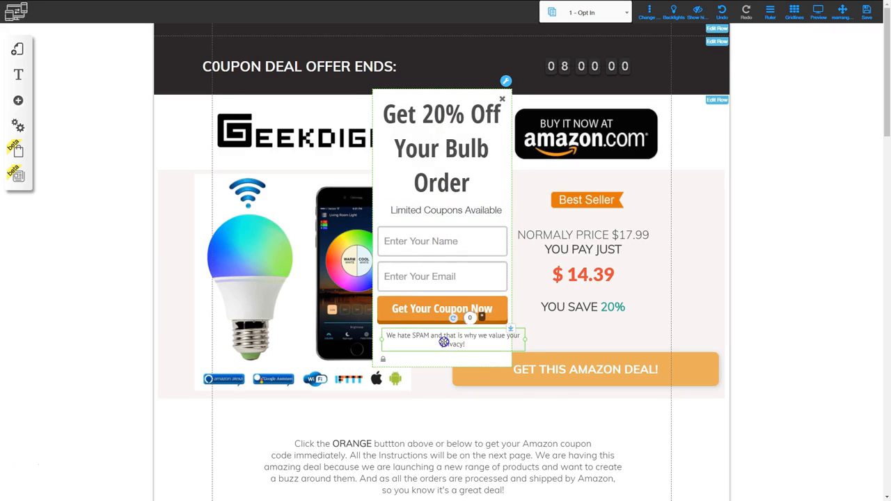
left_click_drag(523, 339, 429, 341)
left_click_drag(384, 359, 383, 336)
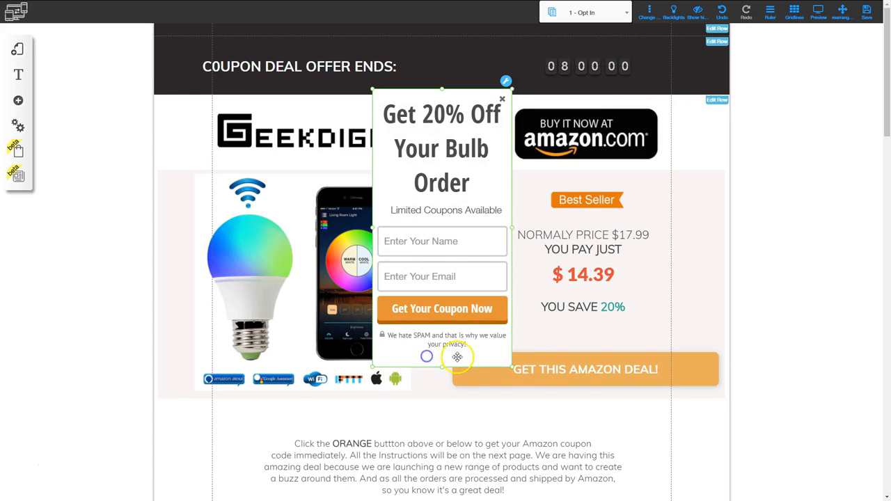
left_click(502, 101)
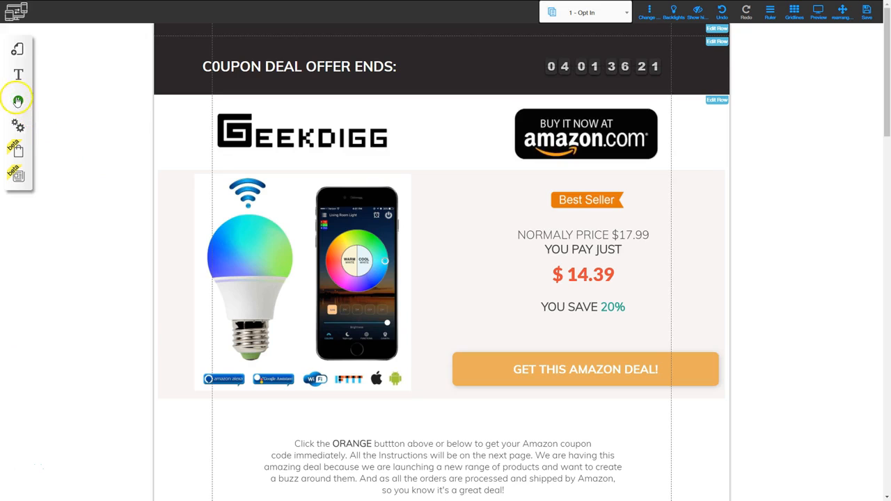
- Assign the "AMZ Light Bulb" coupon list to the opt-in form in the pop-up's first device version, with No Action after submission
left_click(18, 101)
left_click(86, 78)
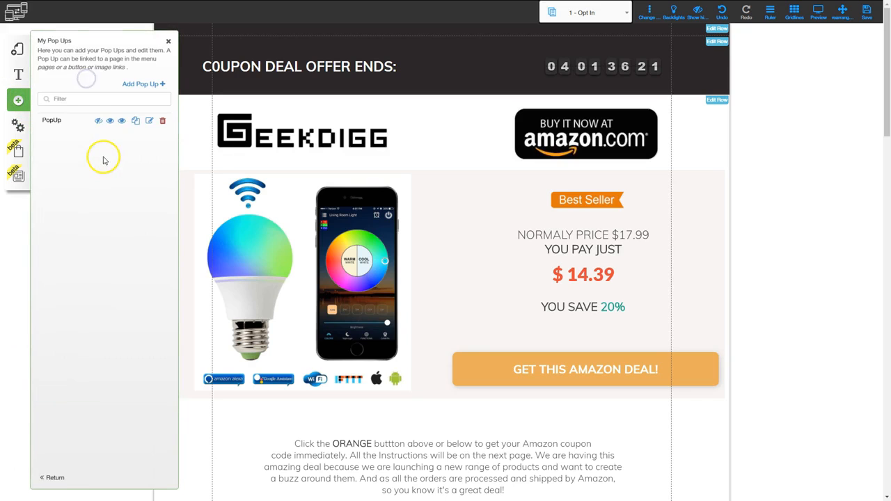
left_click(96, 120)
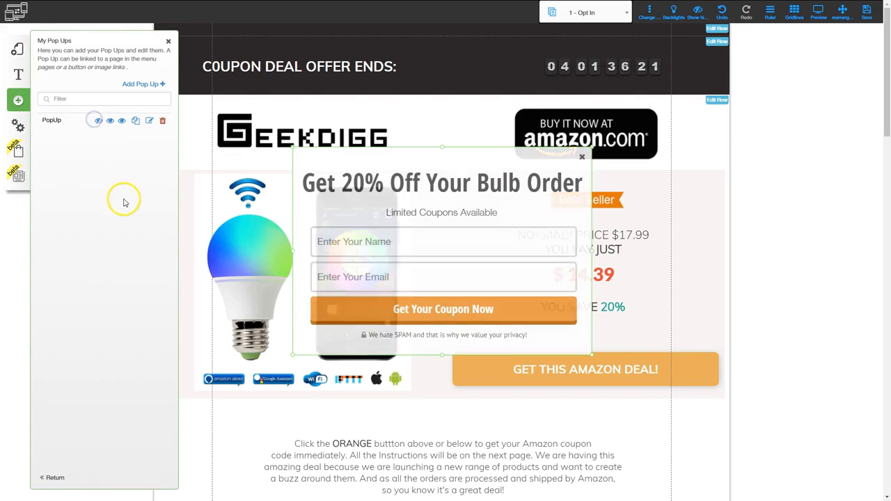
left_click(431, 269)
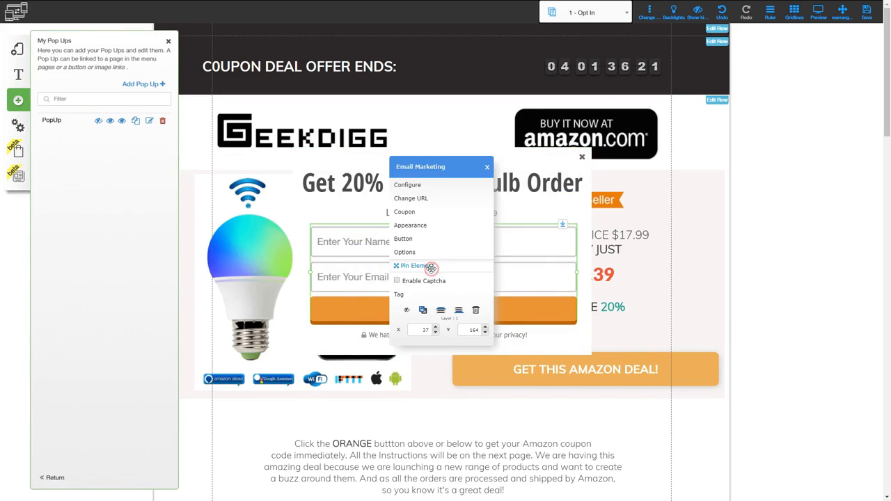
left_click(407, 211)
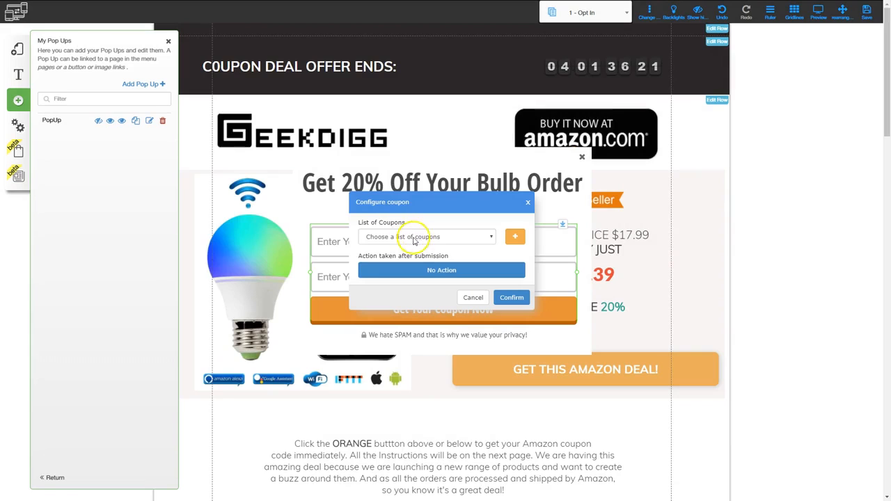
left_click(424, 238)
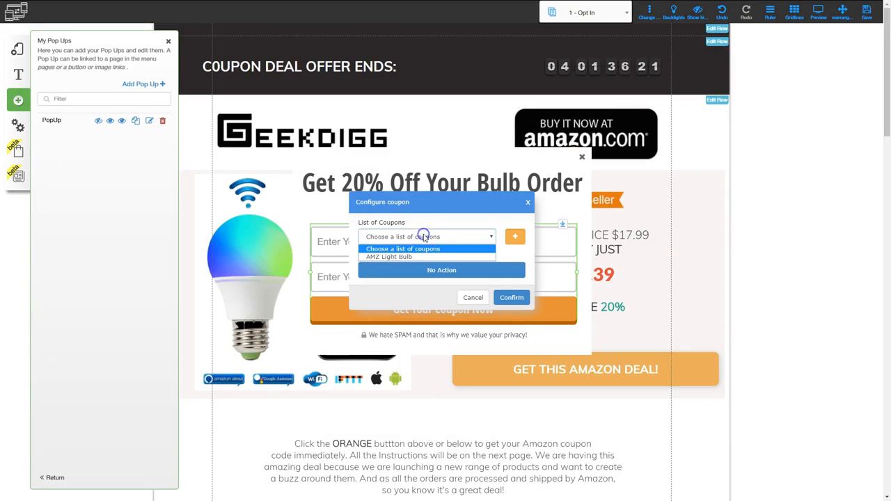
left_click(394, 257)
left_click(397, 273)
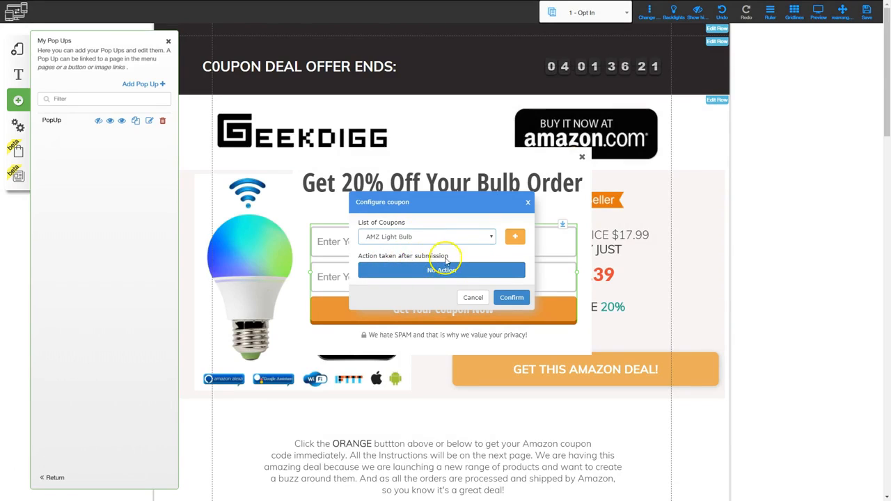
left_click(512, 298)
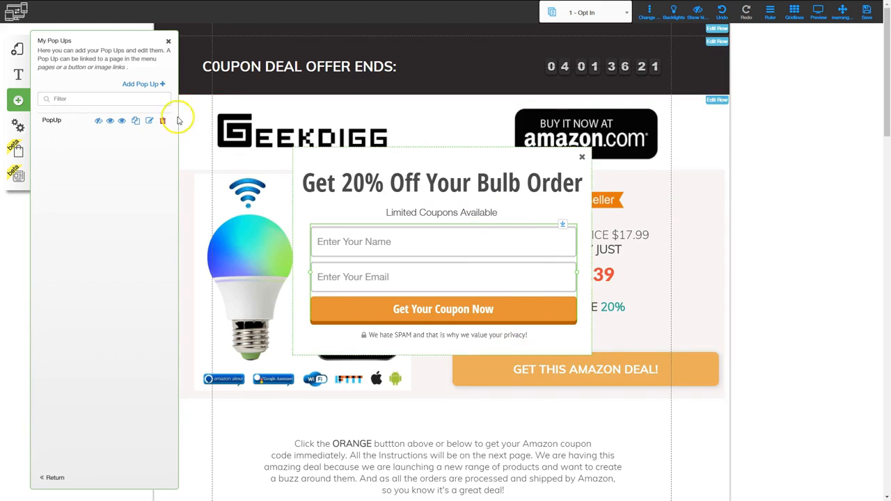
- Assign the "AMZ Light Bulb" coupon list to the opt-in form in the pop-up's second device version, with No Action after submission
left_click(113, 124)
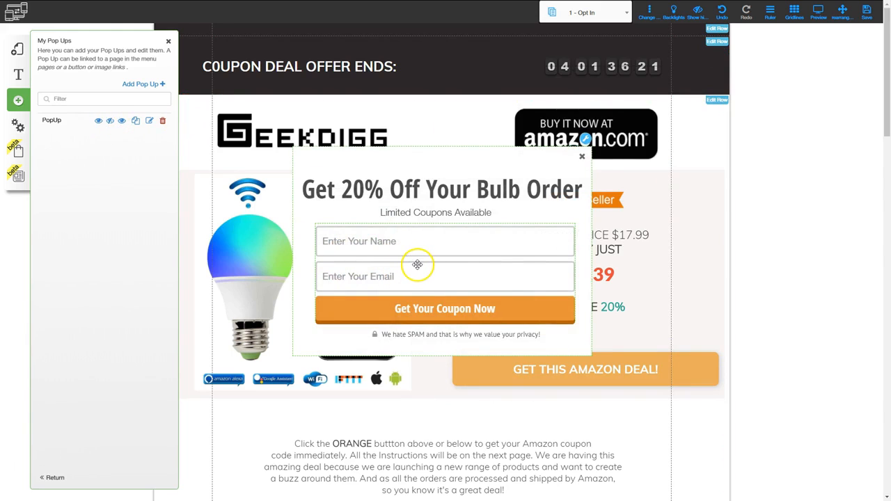
left_click(417, 264)
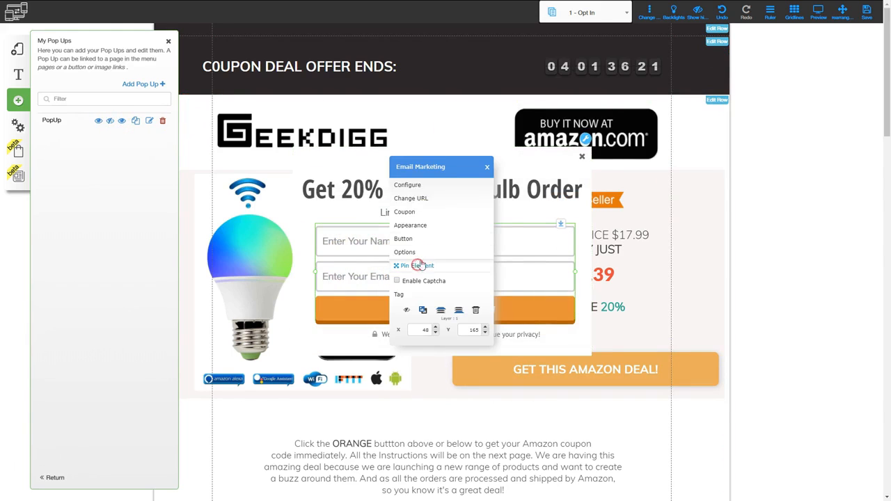
left_click(409, 212)
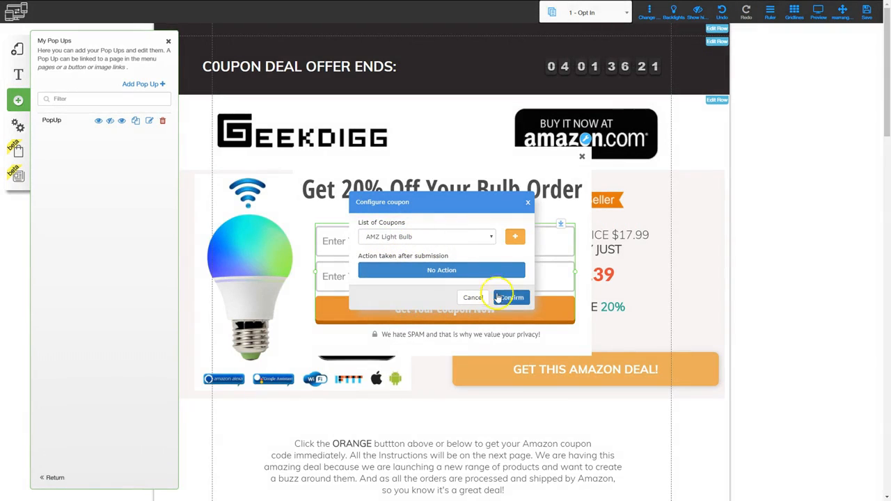
left_click(510, 298)
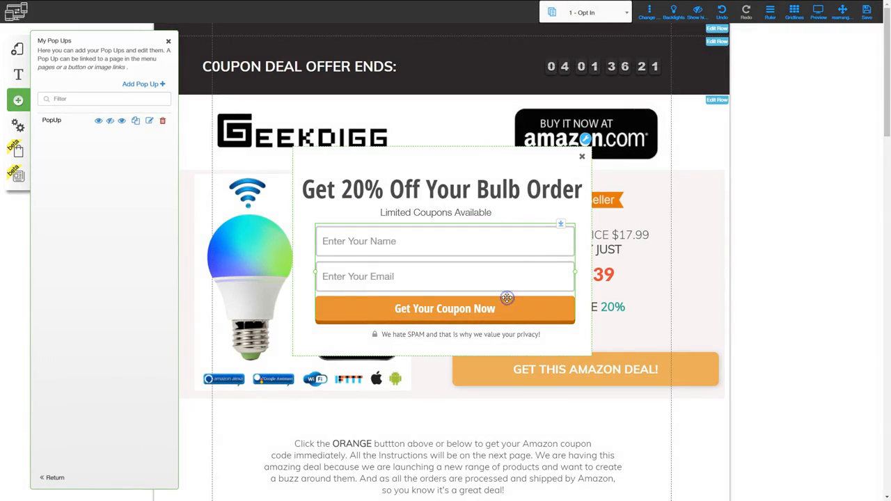
- Assign the "AMZ Light Bulb" coupon list with No Action to the third device version's form, close the pop-up and save the page
left_click(122, 122)
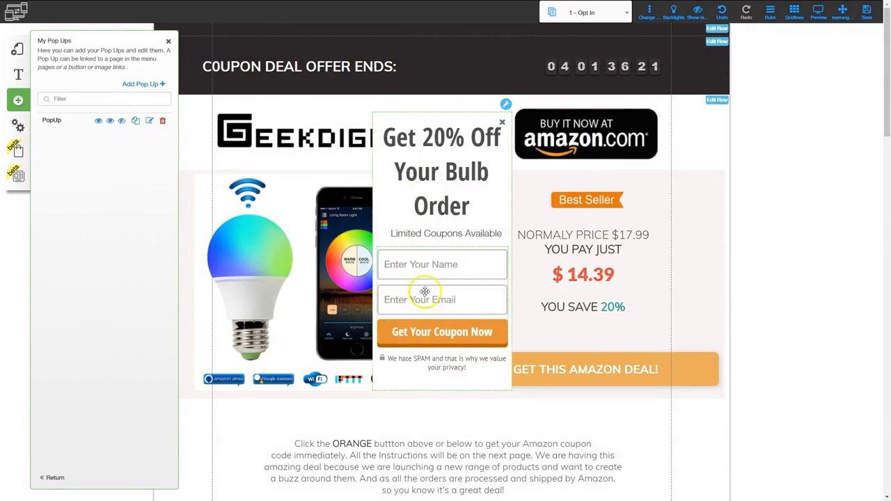
right_click(449, 299)
left_click(418, 215)
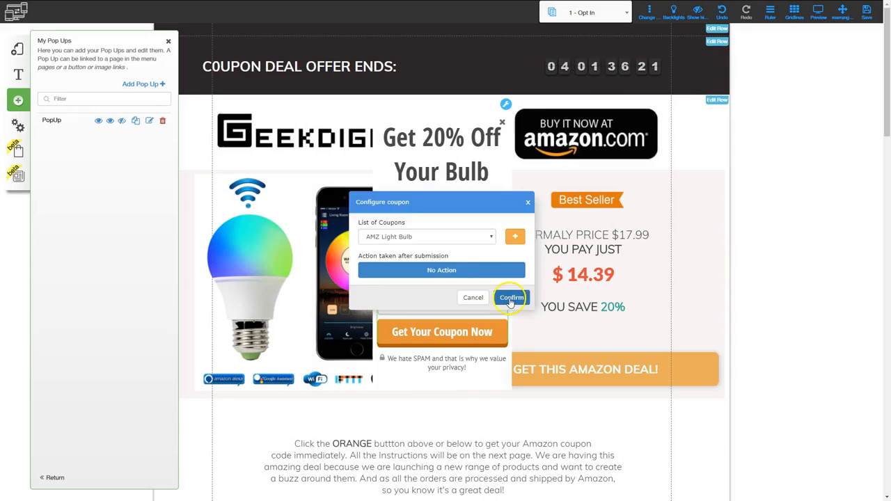
left_click(512, 297)
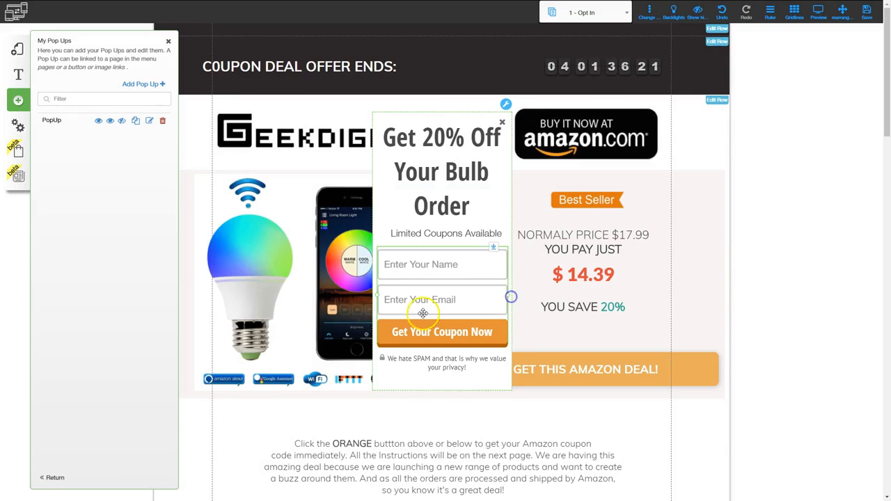
left_click(502, 122)
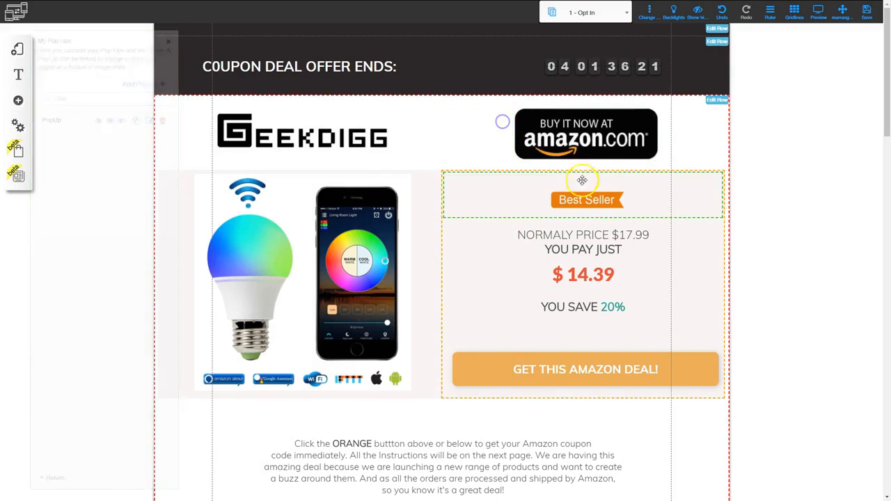
left_click(867, 14)
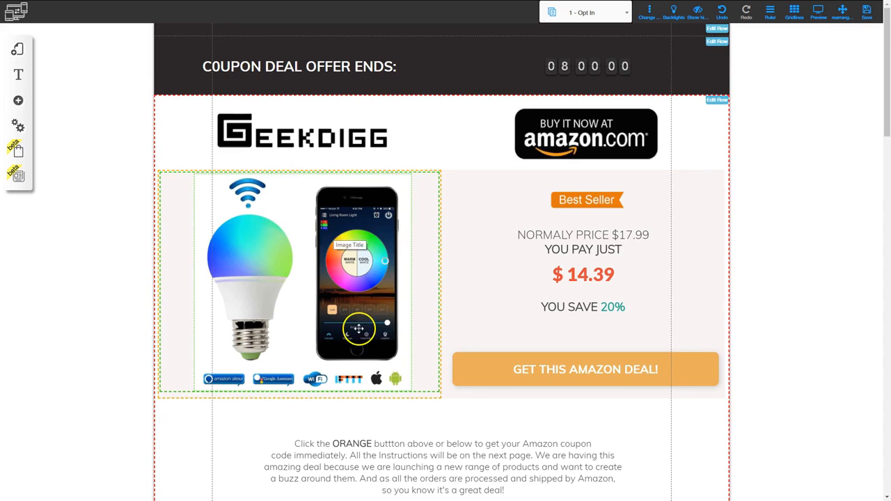
- Link the "GET THIS AMAZON DEAL!" button below the product price to the pop-up named PopUp
scroll(533, 375, "down", 10)
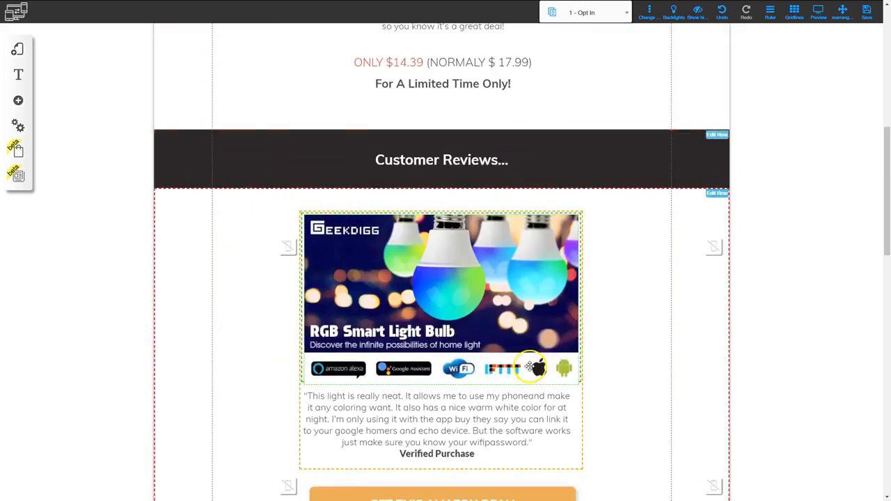
scroll(527, 378, "down", 7)
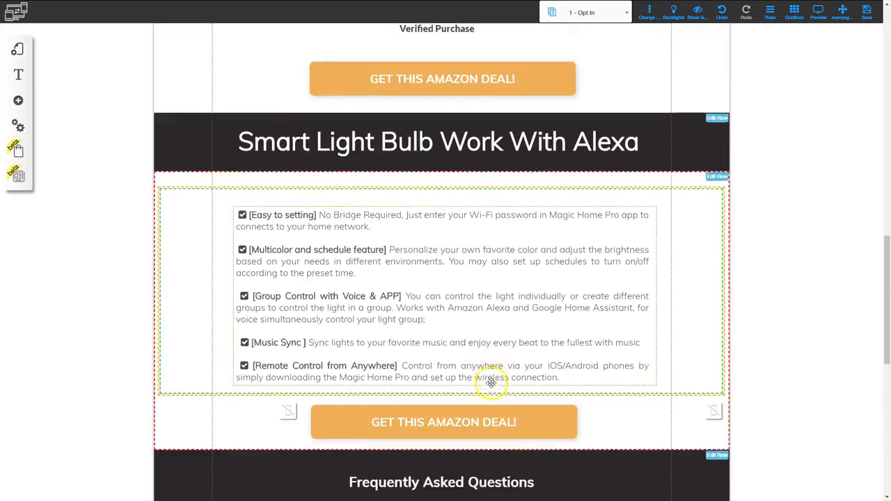
scroll(449, 306, "down", 4)
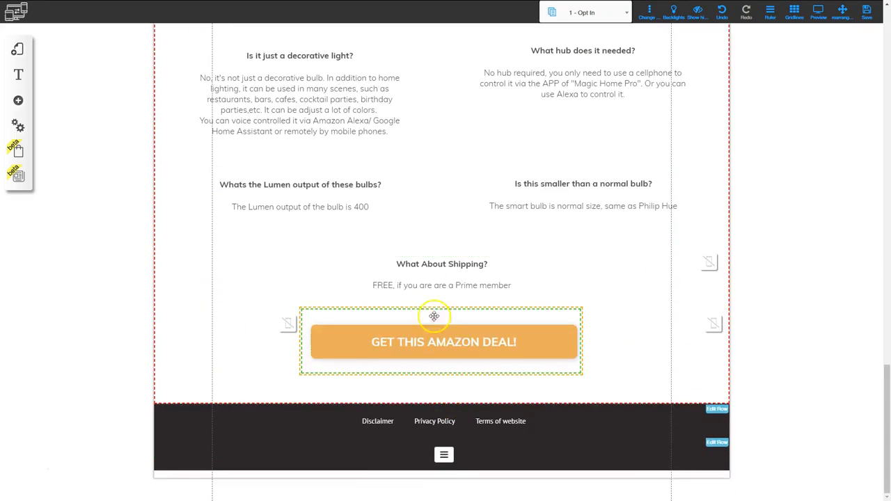
scroll(488, 341, "up", 20)
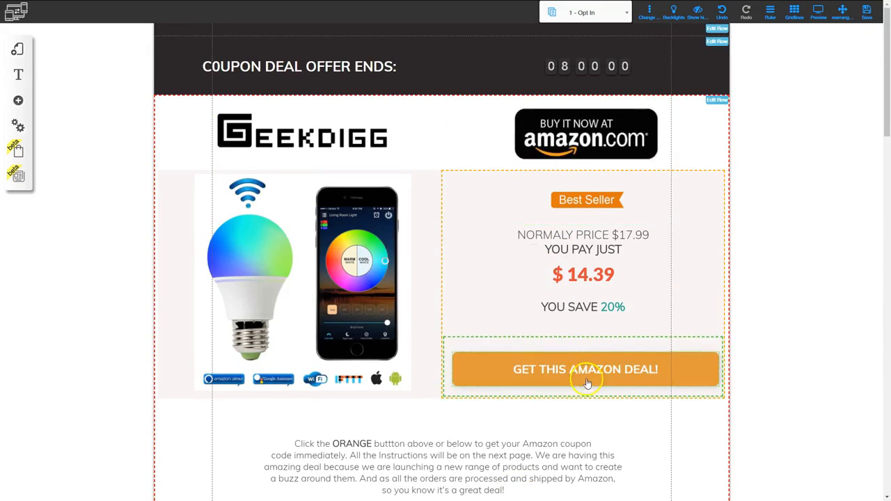
left_click(583, 378)
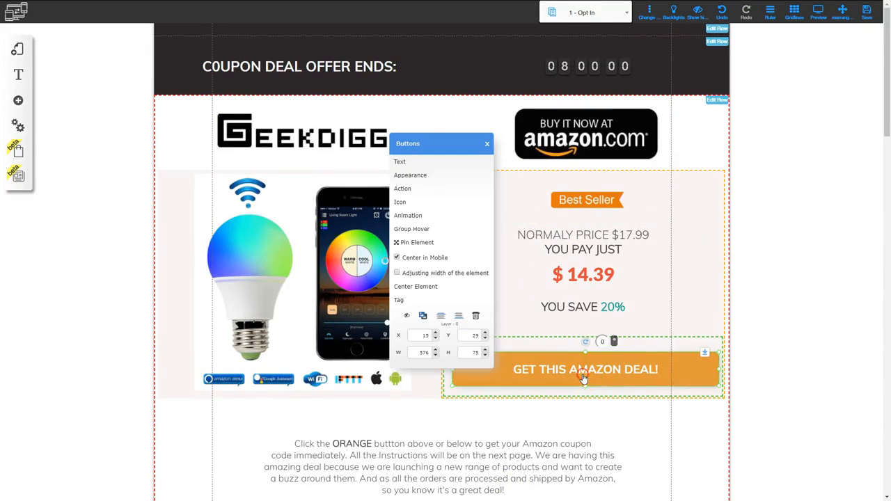
left_click(404, 189)
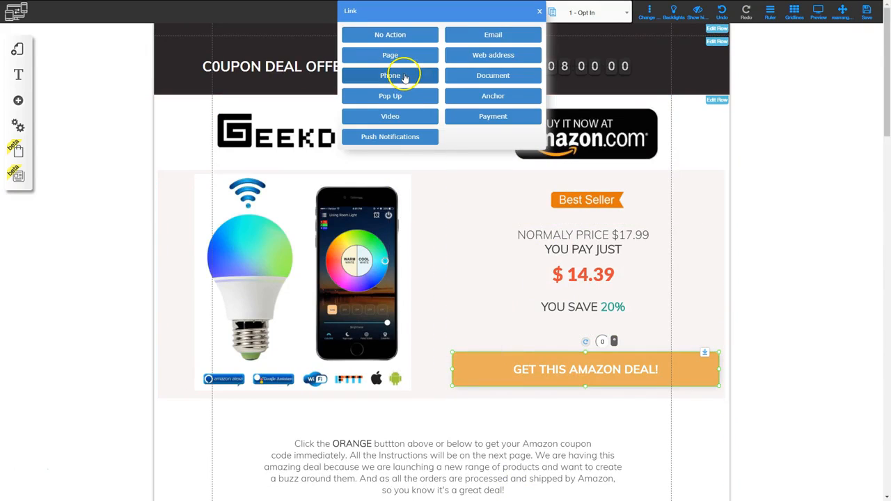
left_click(398, 97)
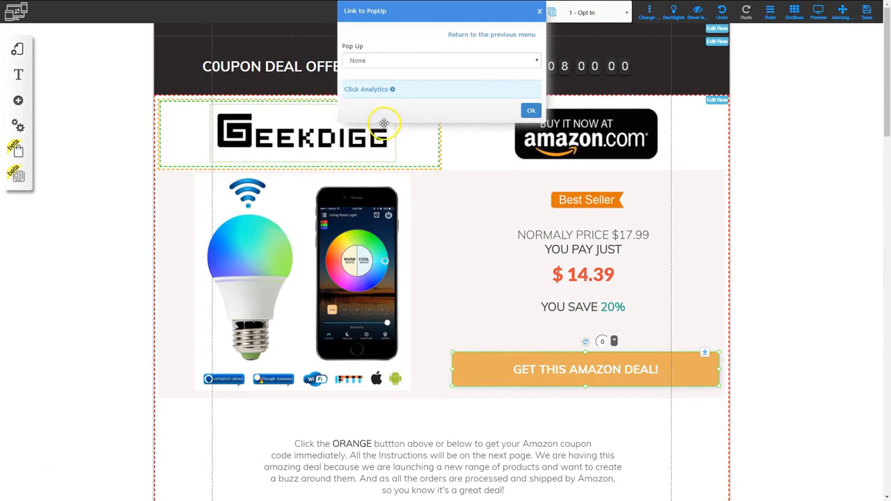
left_click(369, 59)
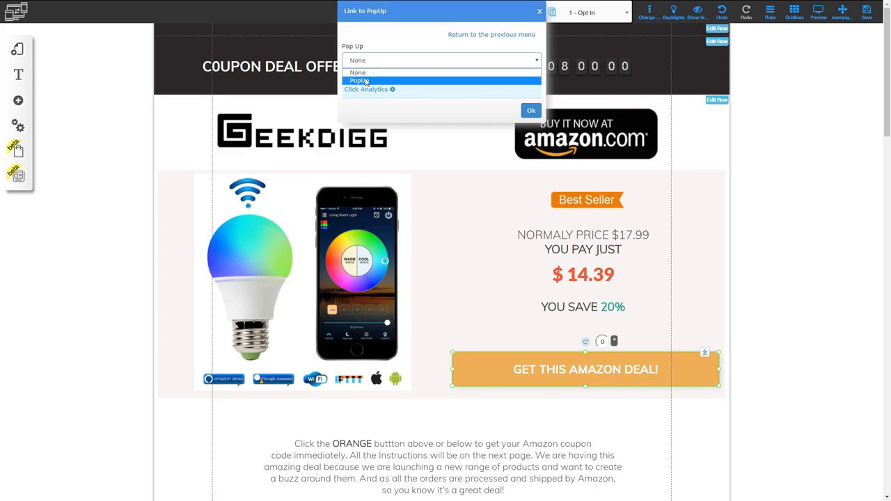
left_click(366, 81)
left_click(529, 110)
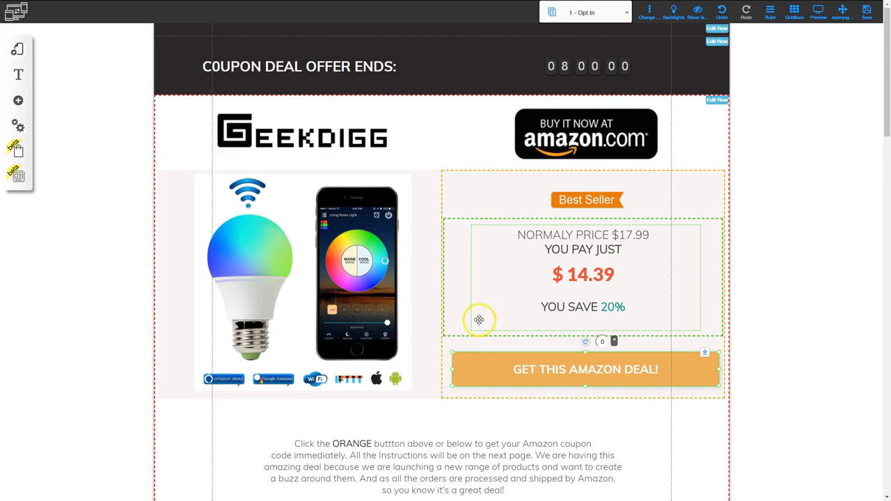
- Link the "GET THIS AMAZON DEAL!" button under the customer review to the pop-up named PopUp
scroll(479, 320, "down", 10)
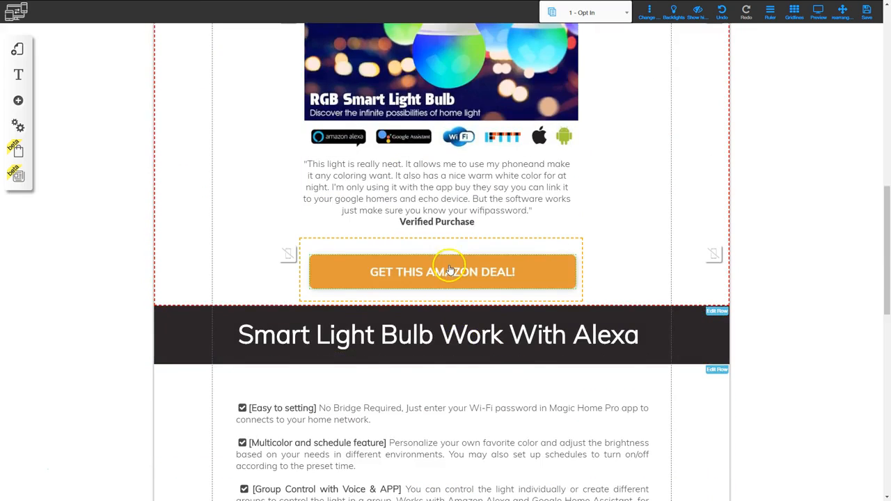
right_click(449, 270)
left_click(411, 187)
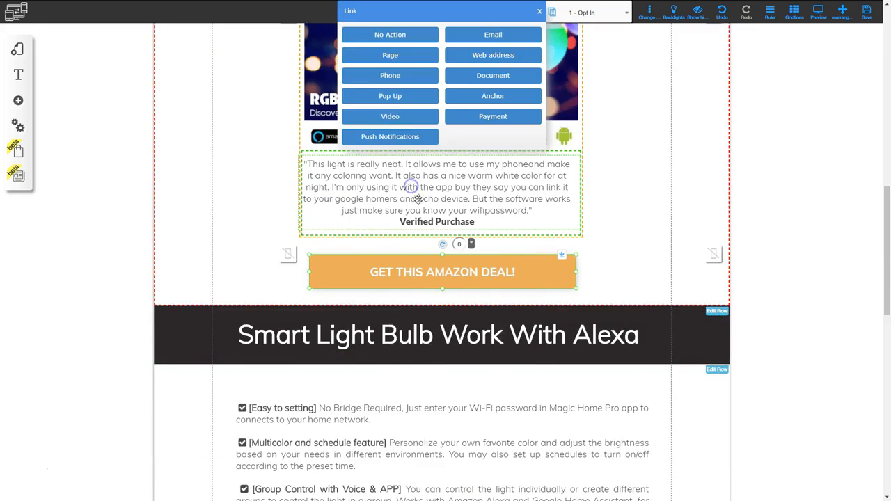
left_click(390, 98)
left_click(392, 61)
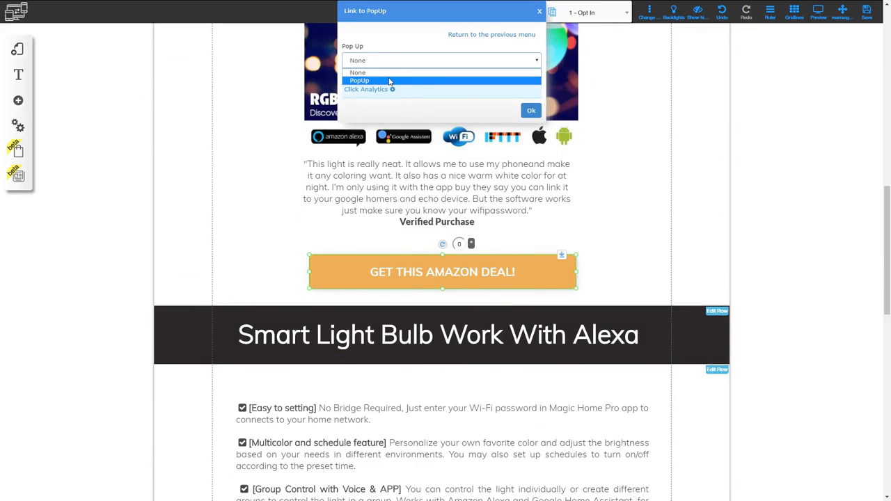
left_click(390, 81)
left_click(529, 110)
- Link the "GET THIS AMAZON DEAL!" button below the Alexa feature list to the pop-up named PopUp
left_click(486, 407)
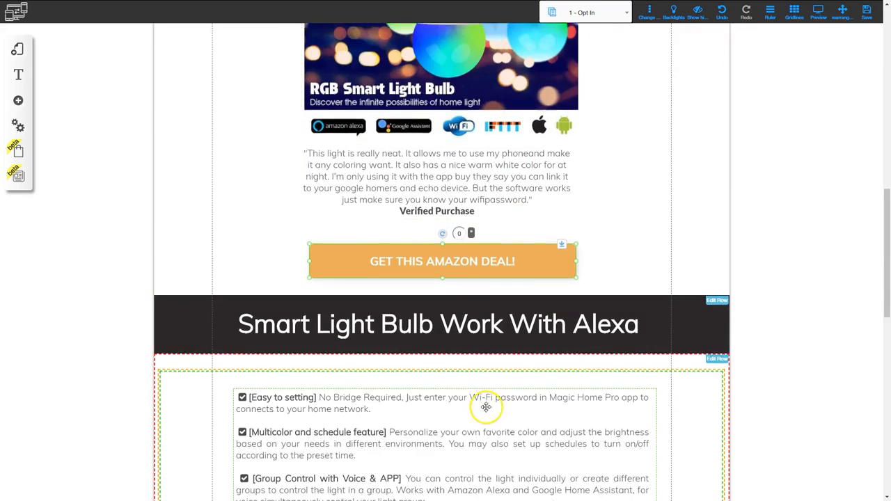
scroll(486, 408, "down", 5)
left_click(435, 247)
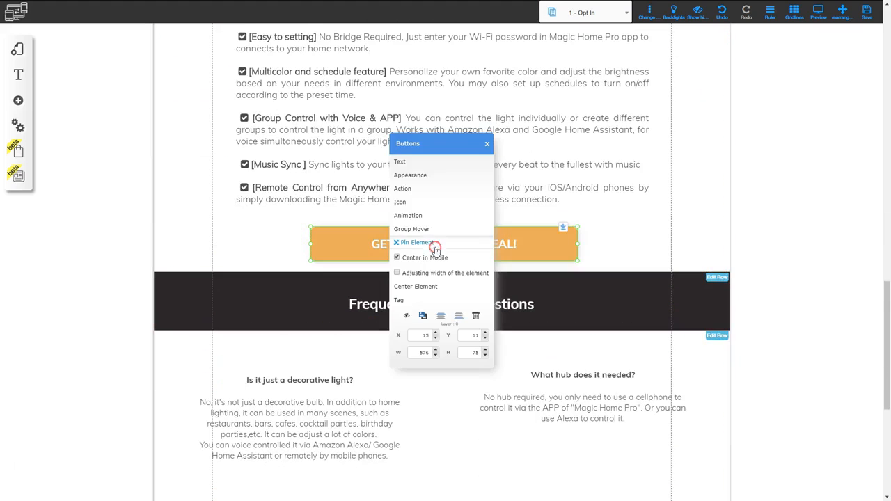
left_click(412, 189)
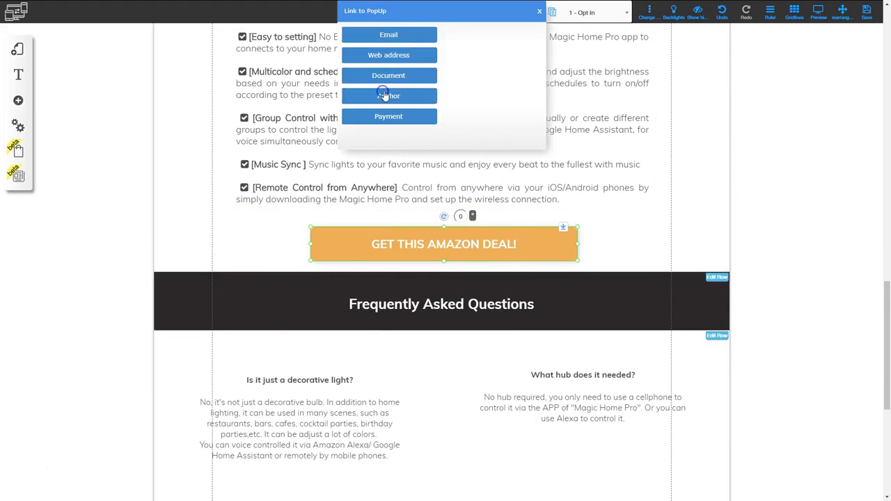
left_click(397, 60)
left_click(393, 79)
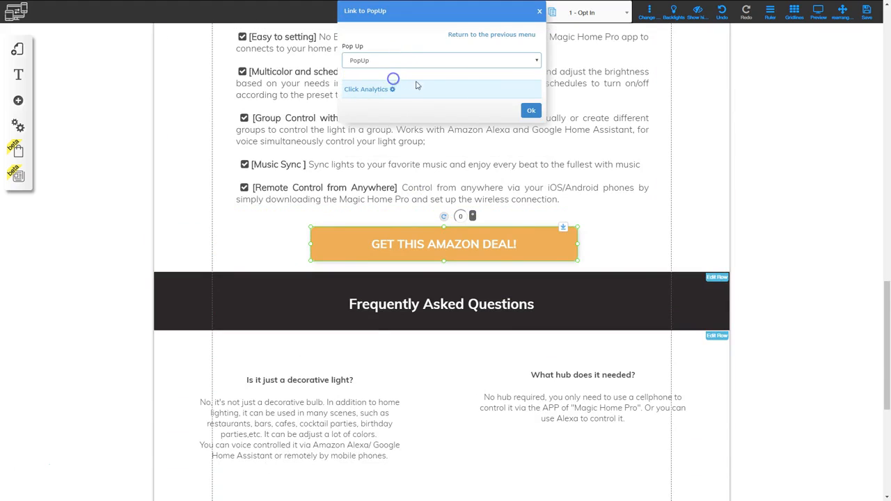
left_click(529, 110)
- Link the "GET THIS AMAZON DEAL!" button beneath the shipping question to the pop-up named PopUp
scroll(483, 324, "down", 5)
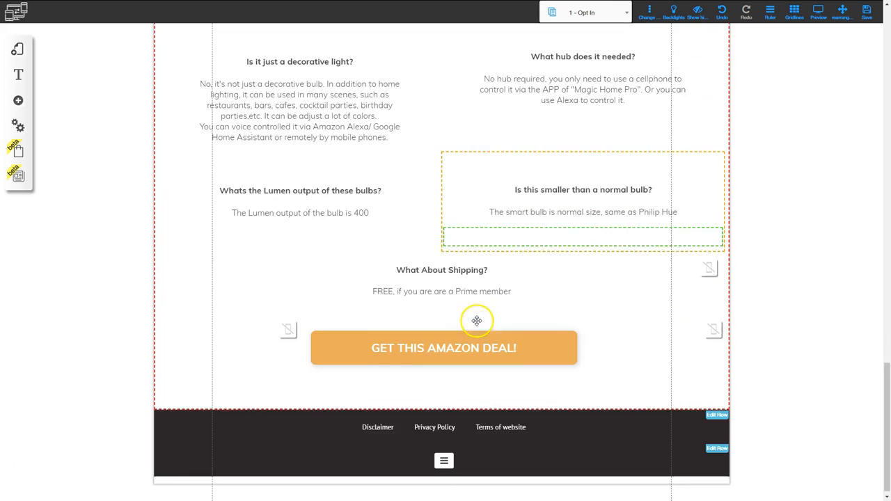
left_click(455, 342)
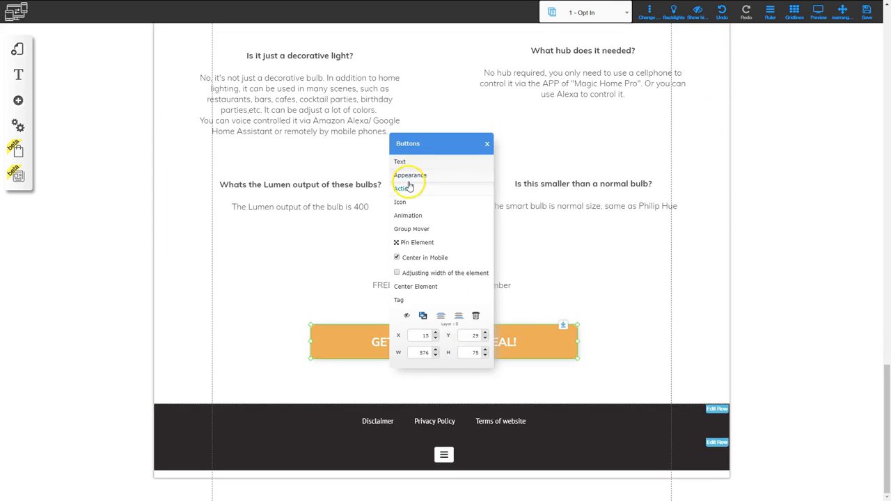
left_click(409, 187)
left_click(392, 94)
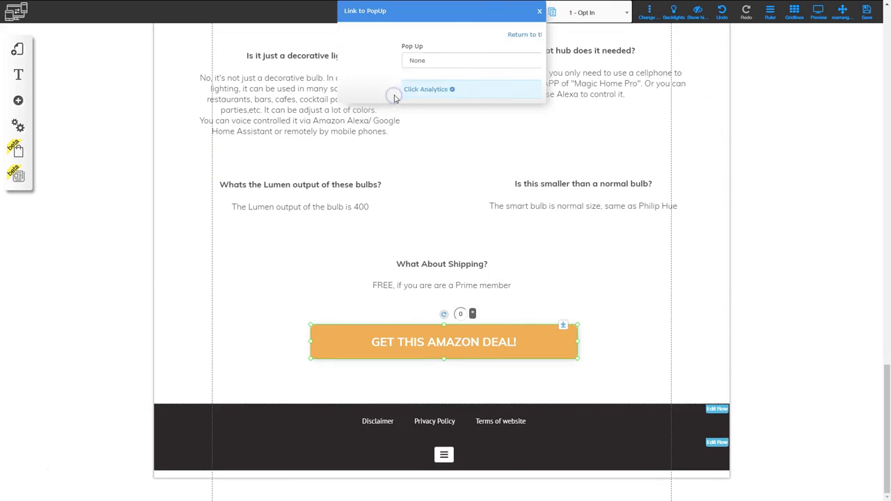
left_click(392, 63)
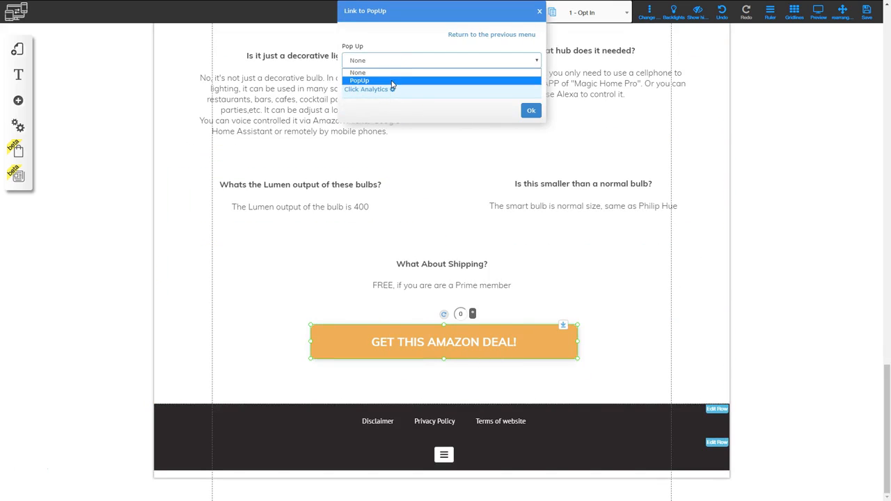
left_click(392, 80)
left_click(531, 110)
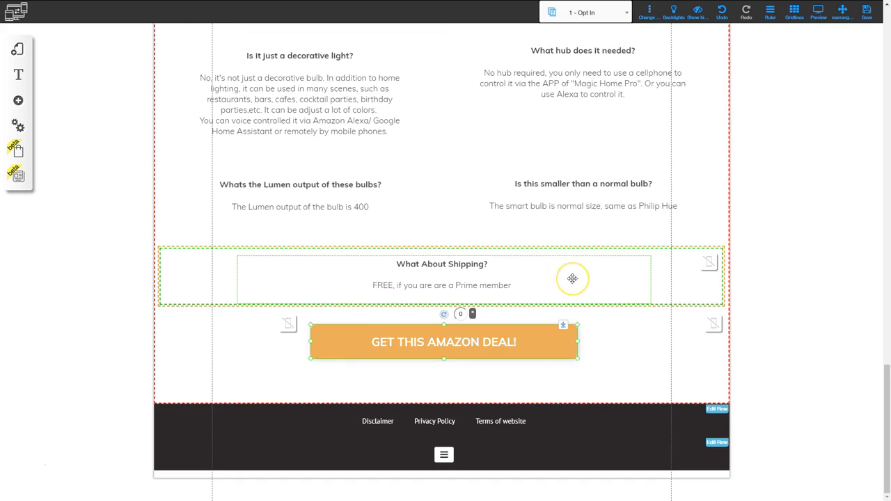
- Switch the countdown timer beside "COUPON DEAL OFFER ENDS:" to the Assign Date type and set its date to April 13, 2018
scroll(572, 279, "up", 20)
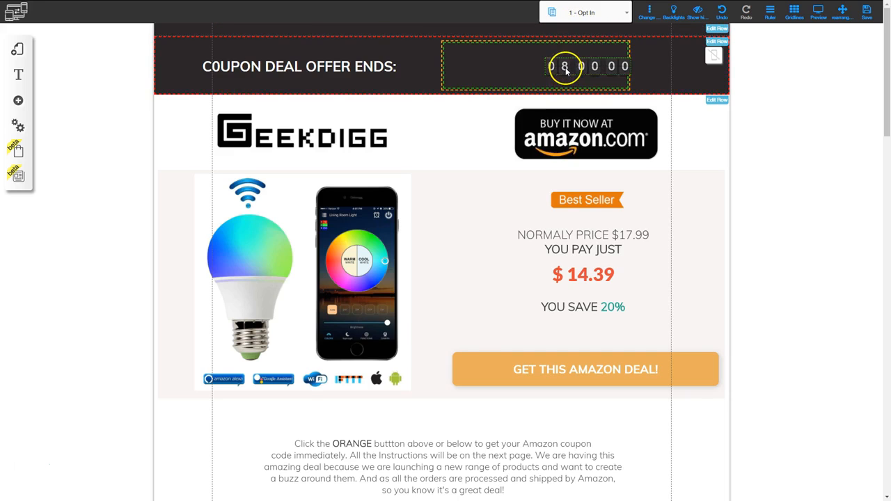
left_click(565, 67)
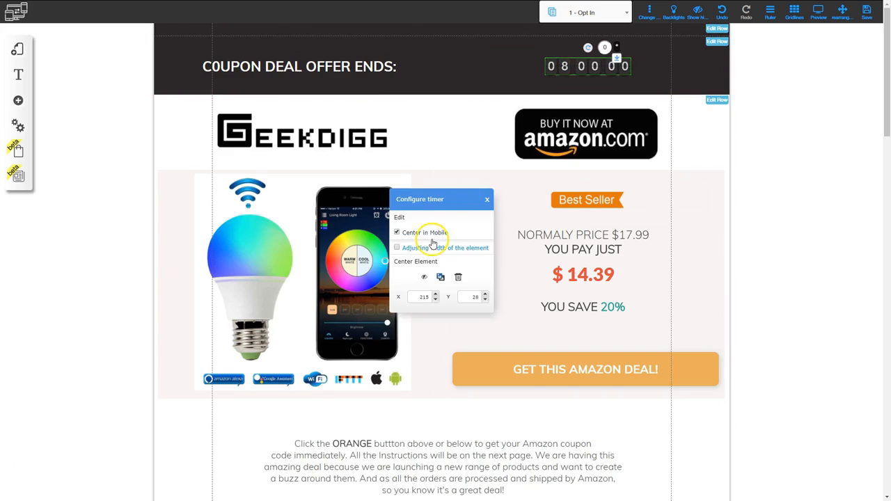
left_click(411, 216)
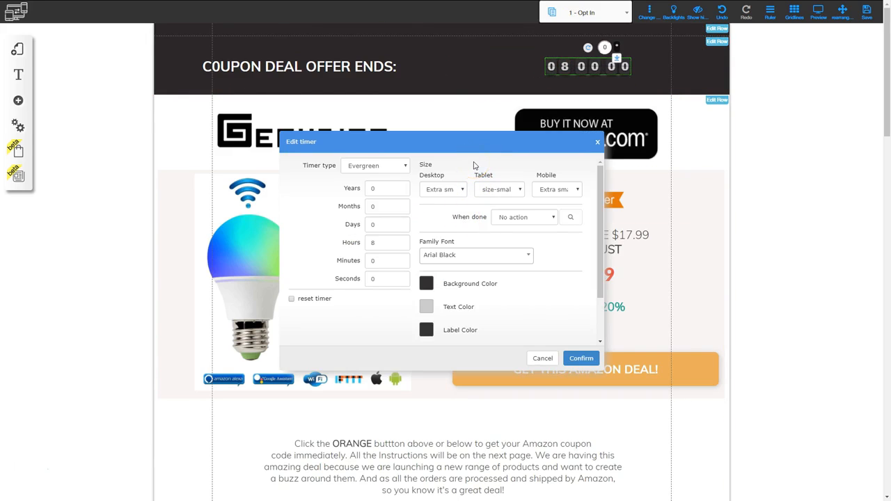
left_click(384, 167)
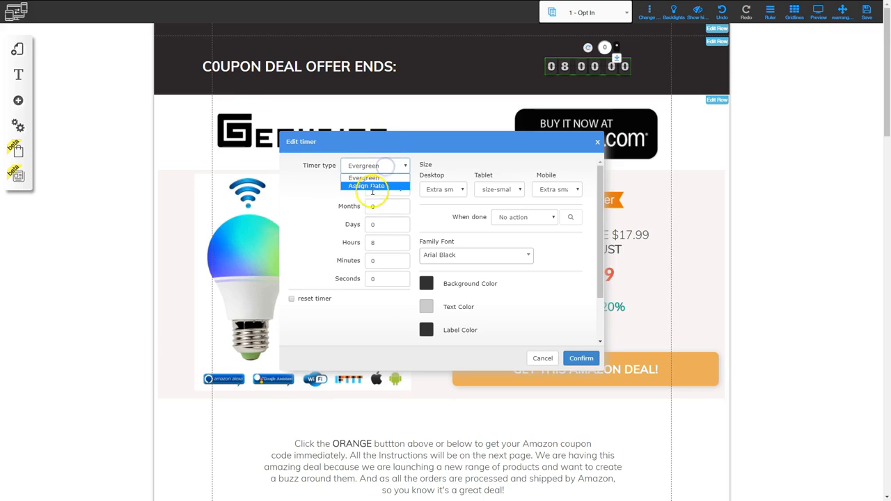
left_click(377, 186)
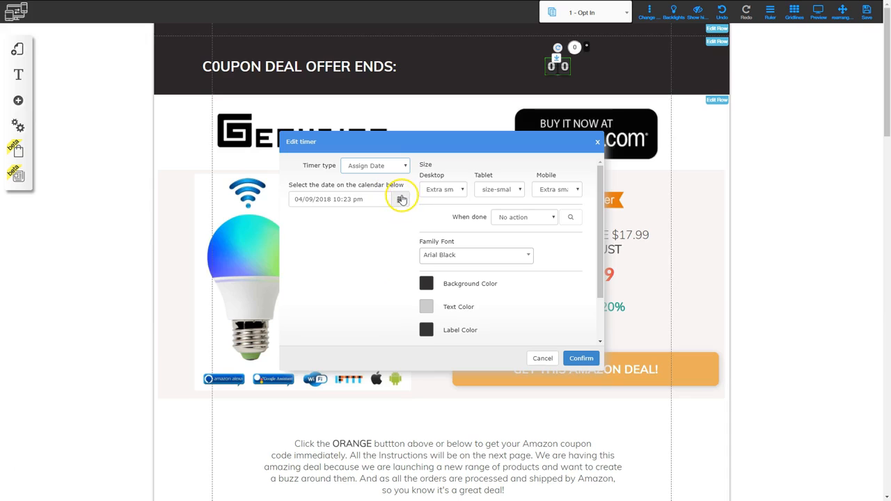
left_click(402, 199)
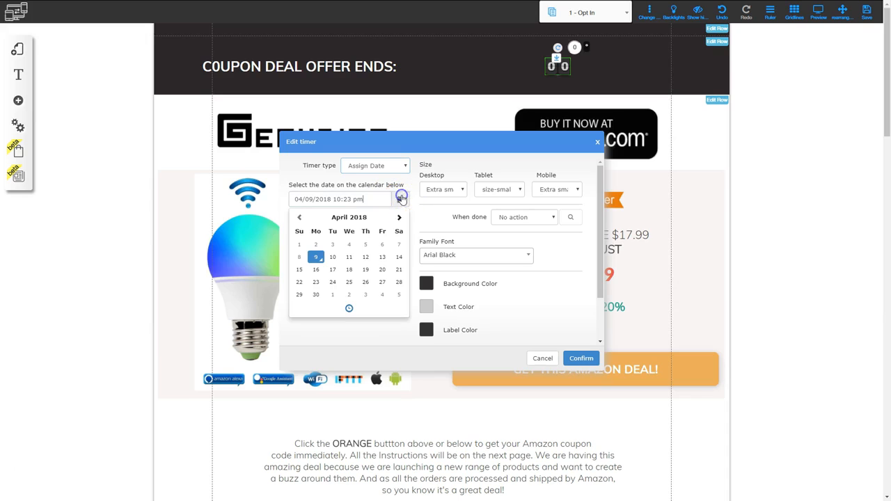
left_click(382, 257)
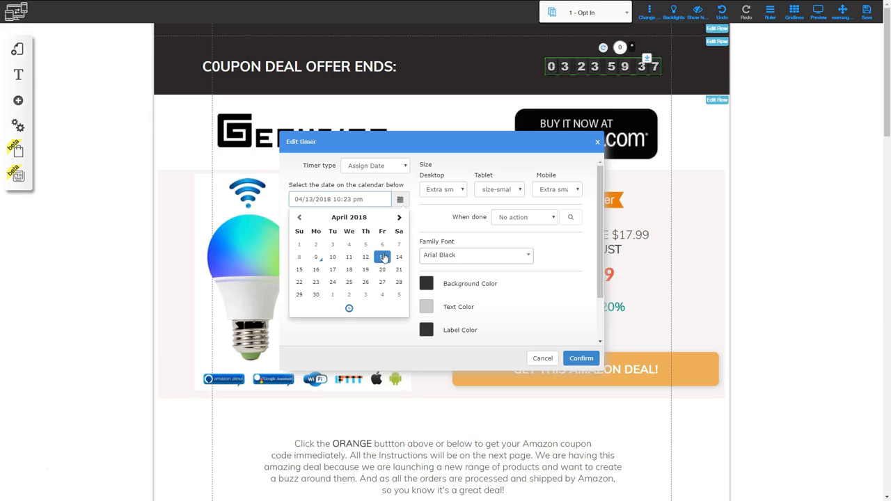
- Move the timer's end time forward to midnight, 04/14/2018 12:00 am
left_click(349, 310)
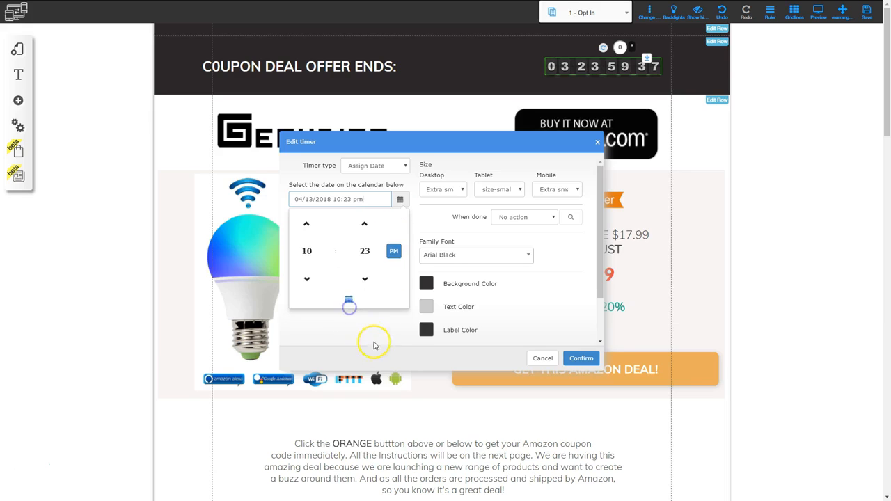
left_click(306, 225)
left_click(308, 227)
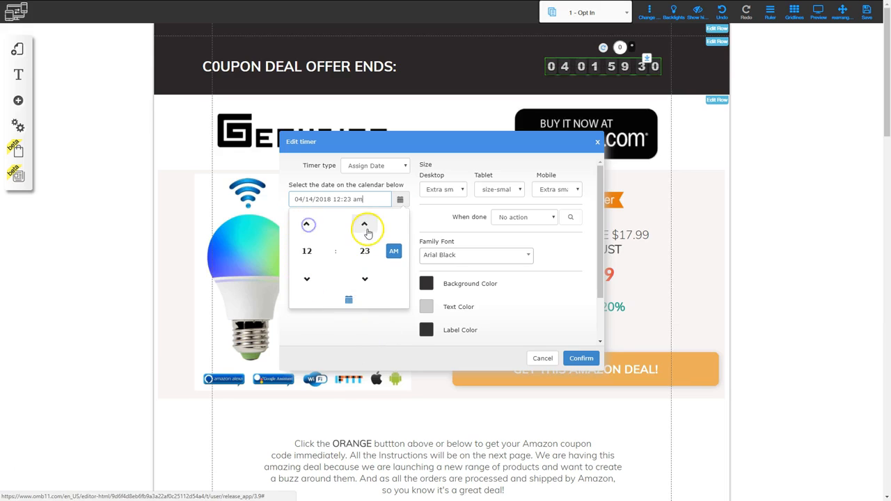
left_click(365, 225)
left_click(362, 279)
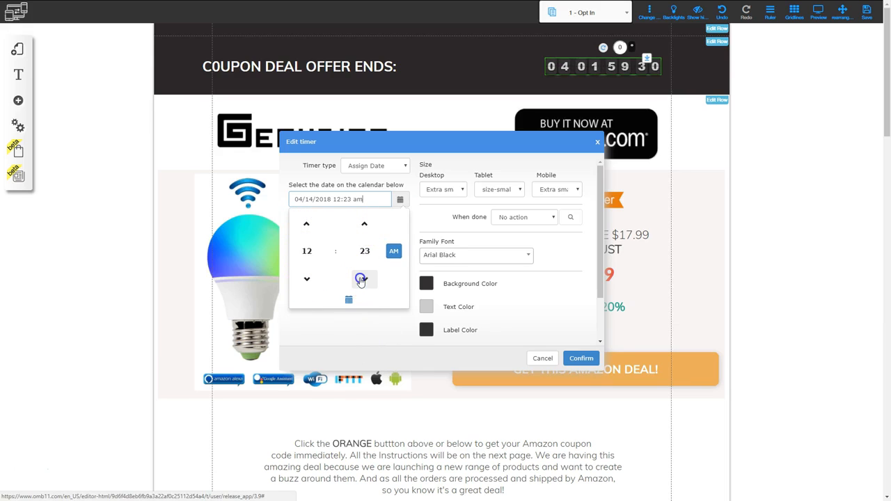
left_click(362, 279)
left_click(363, 279)
left_click(364, 279)
left_click(365, 279)
left_click(366, 280)
left_click(367, 279)
left_click(368, 279)
left_click(370, 279)
triple_click(368, 279)
triple_click(368, 280)
double_click(368, 280)
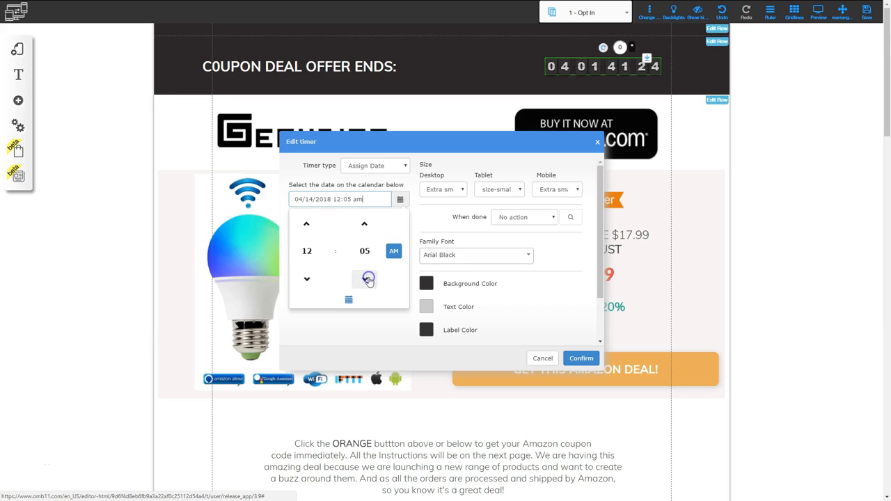
double_click(368, 279)
left_click(369, 279)
left_click(369, 279)
left_click(368, 279)
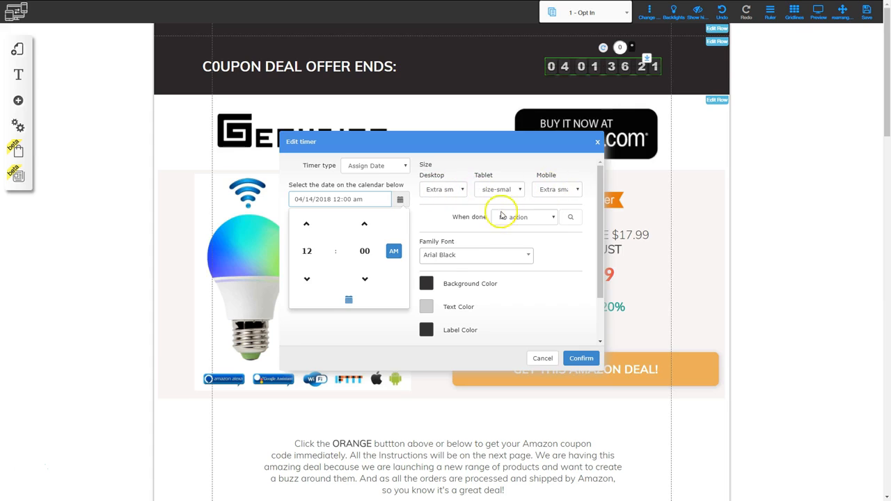
- Review the actions offered for when the countdown finishes, keeping No action
left_click(556, 220)
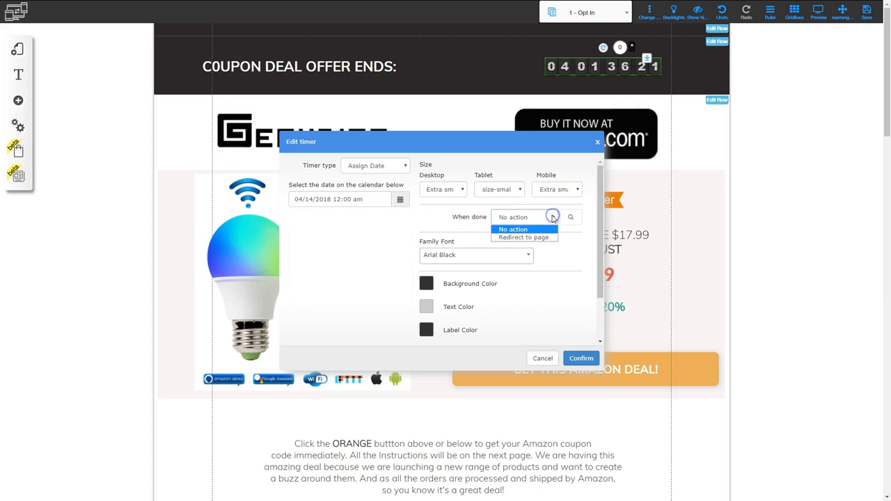
left_click(519, 229)
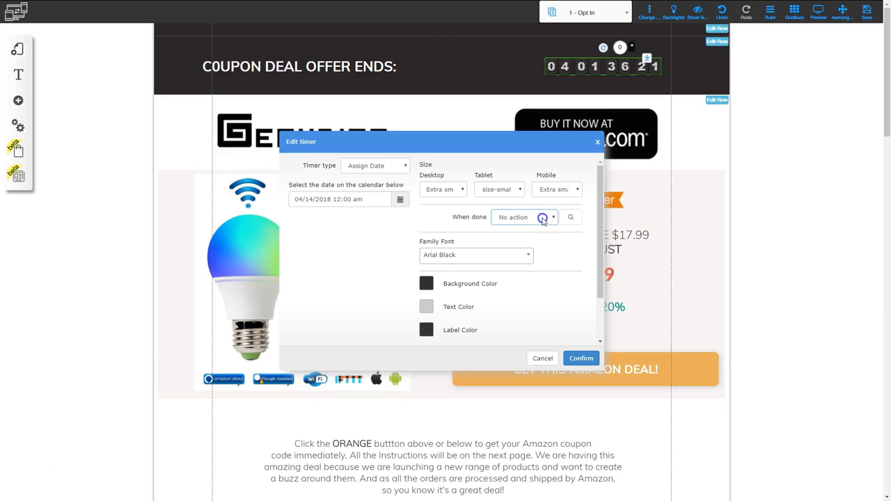
left_click(540, 219)
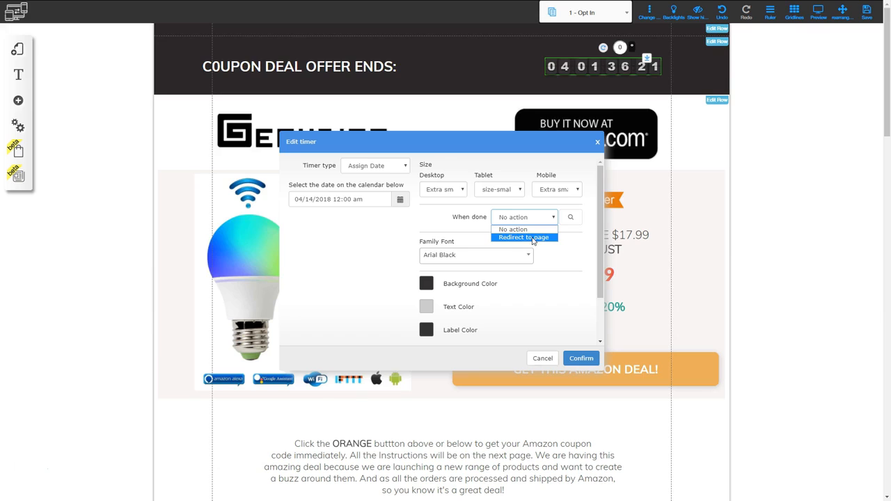
left_click(526, 240)
left_click(433, 216)
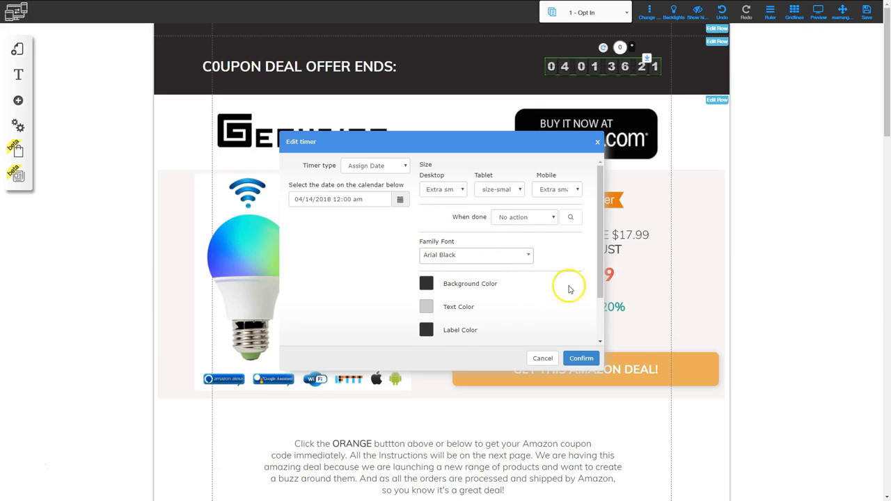
- Confirm the timer settings and save the changes to the 1 - Opt In page
left_click(583, 358)
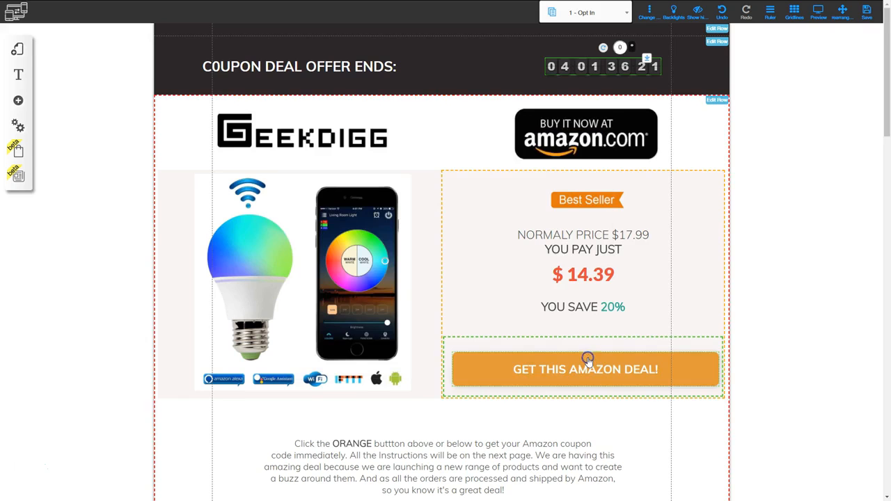
left_click(866, 14)
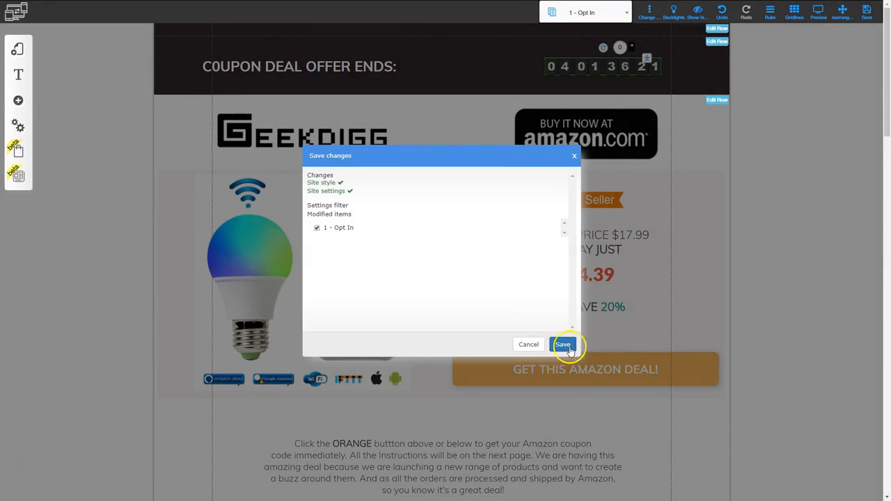
left_click(569, 347)
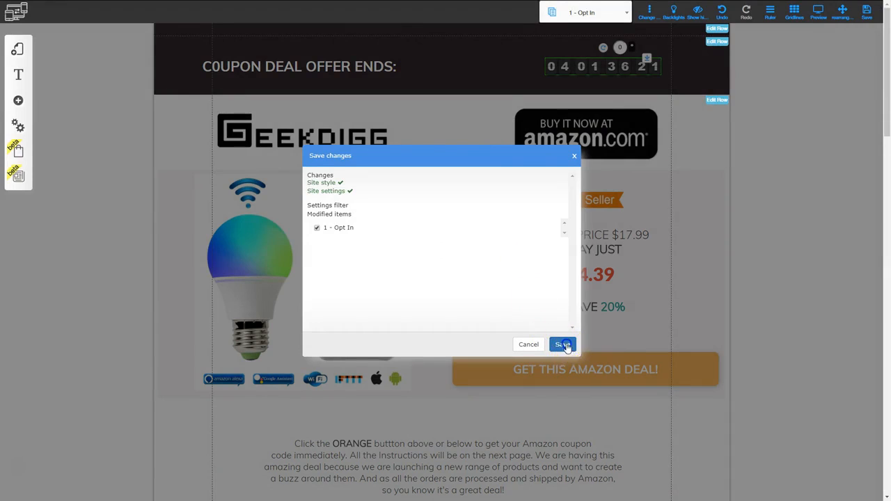